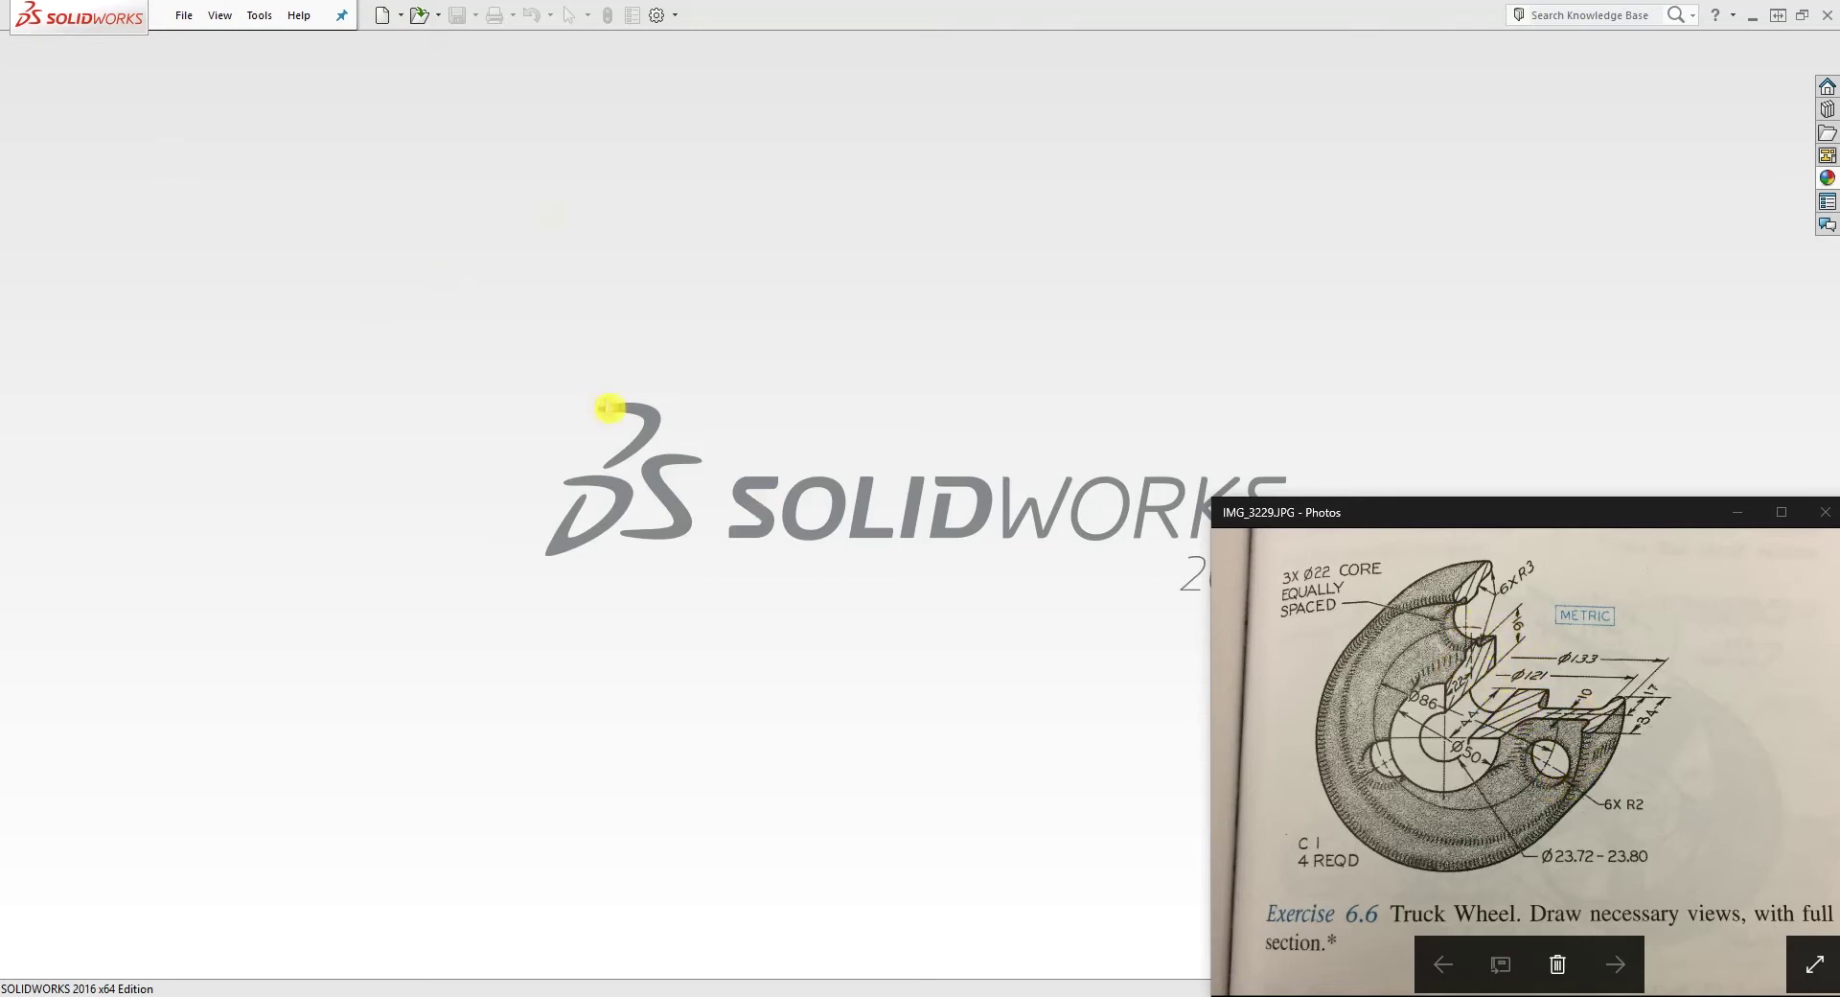
- Create a new part with MMGS units and shaded image quality raised toward High
{"action": "left_click", "coordinate": [381, 15]}
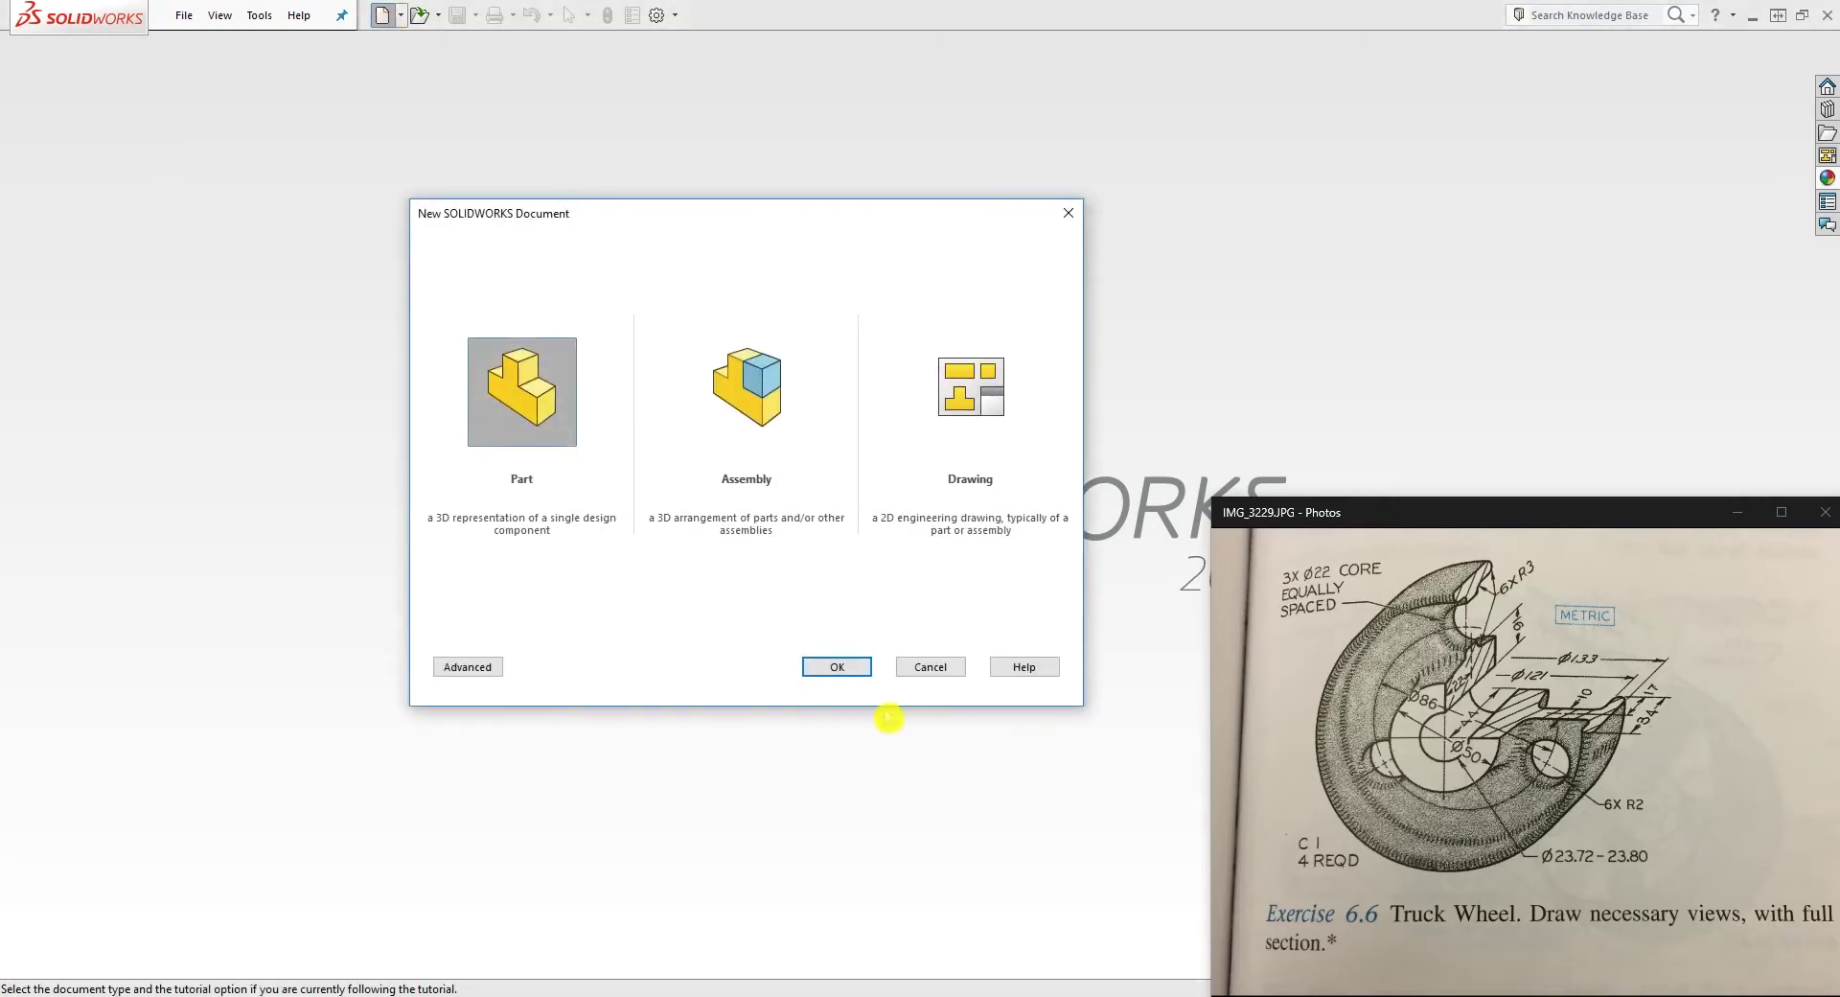
{"action": "left_click", "coordinate": [847, 673]}
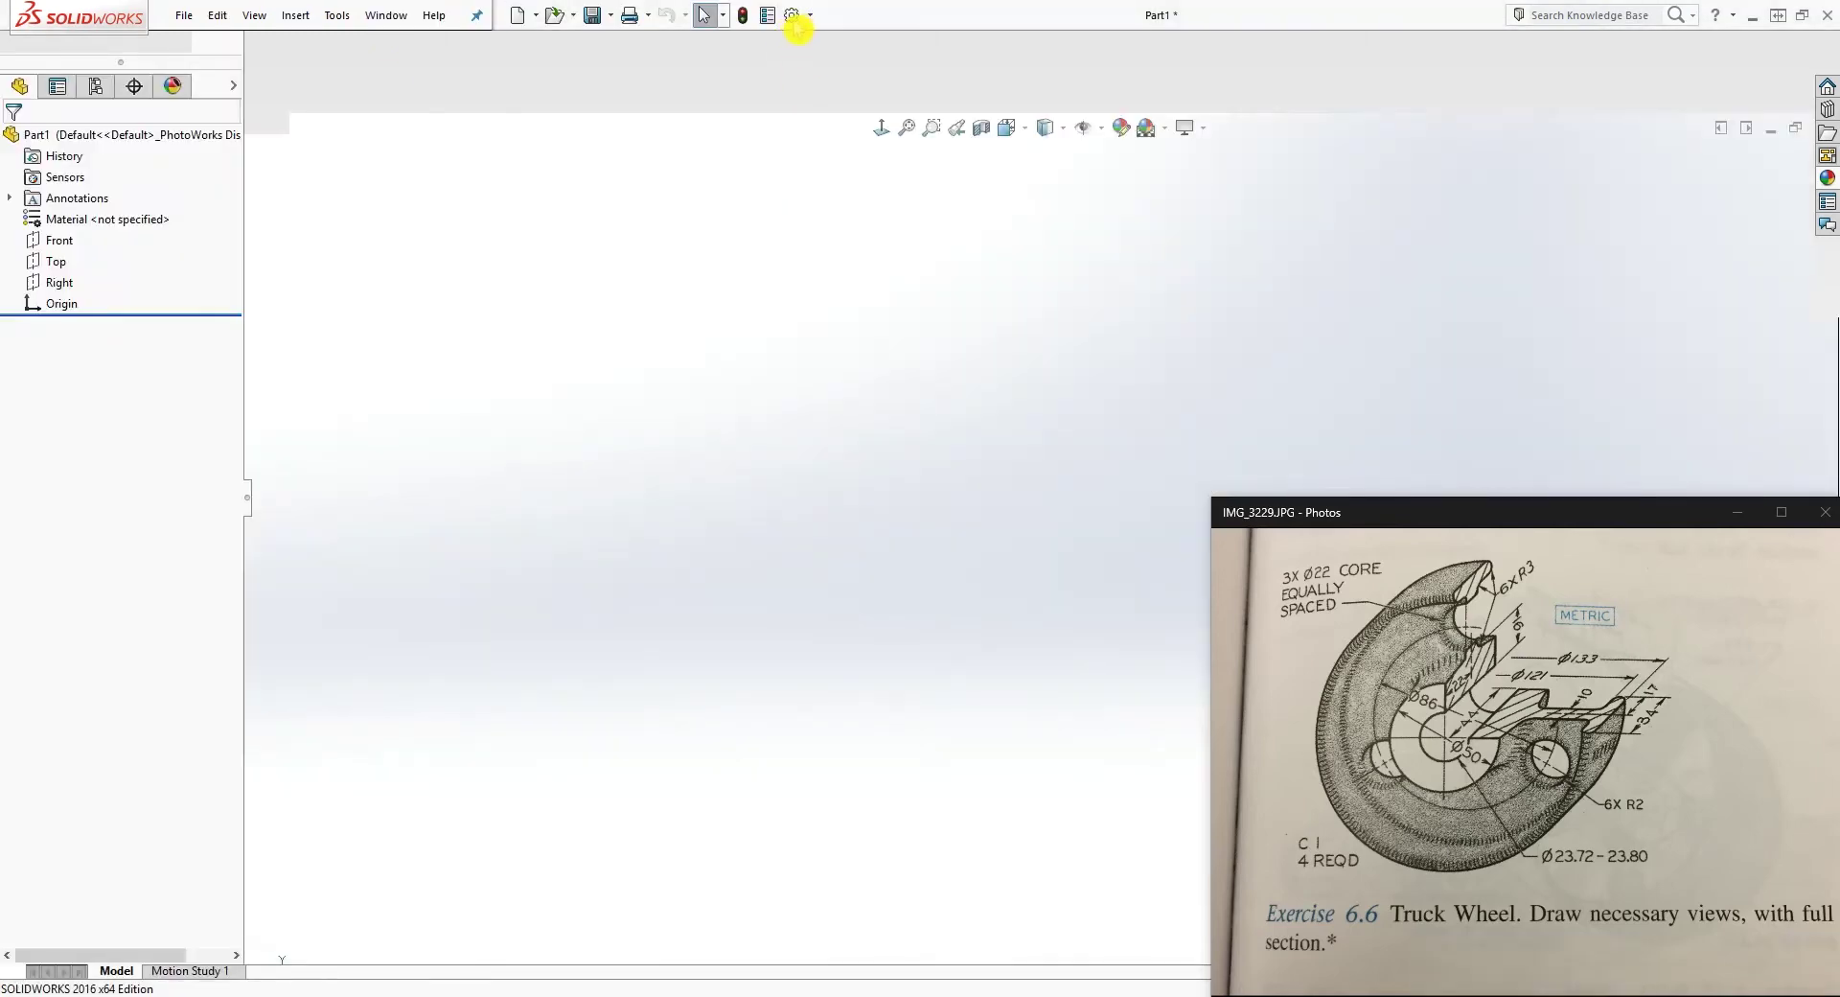
{"action": "left_click", "coordinate": [793, 19]}
{"action": "left_click", "coordinate": [472, 106]}
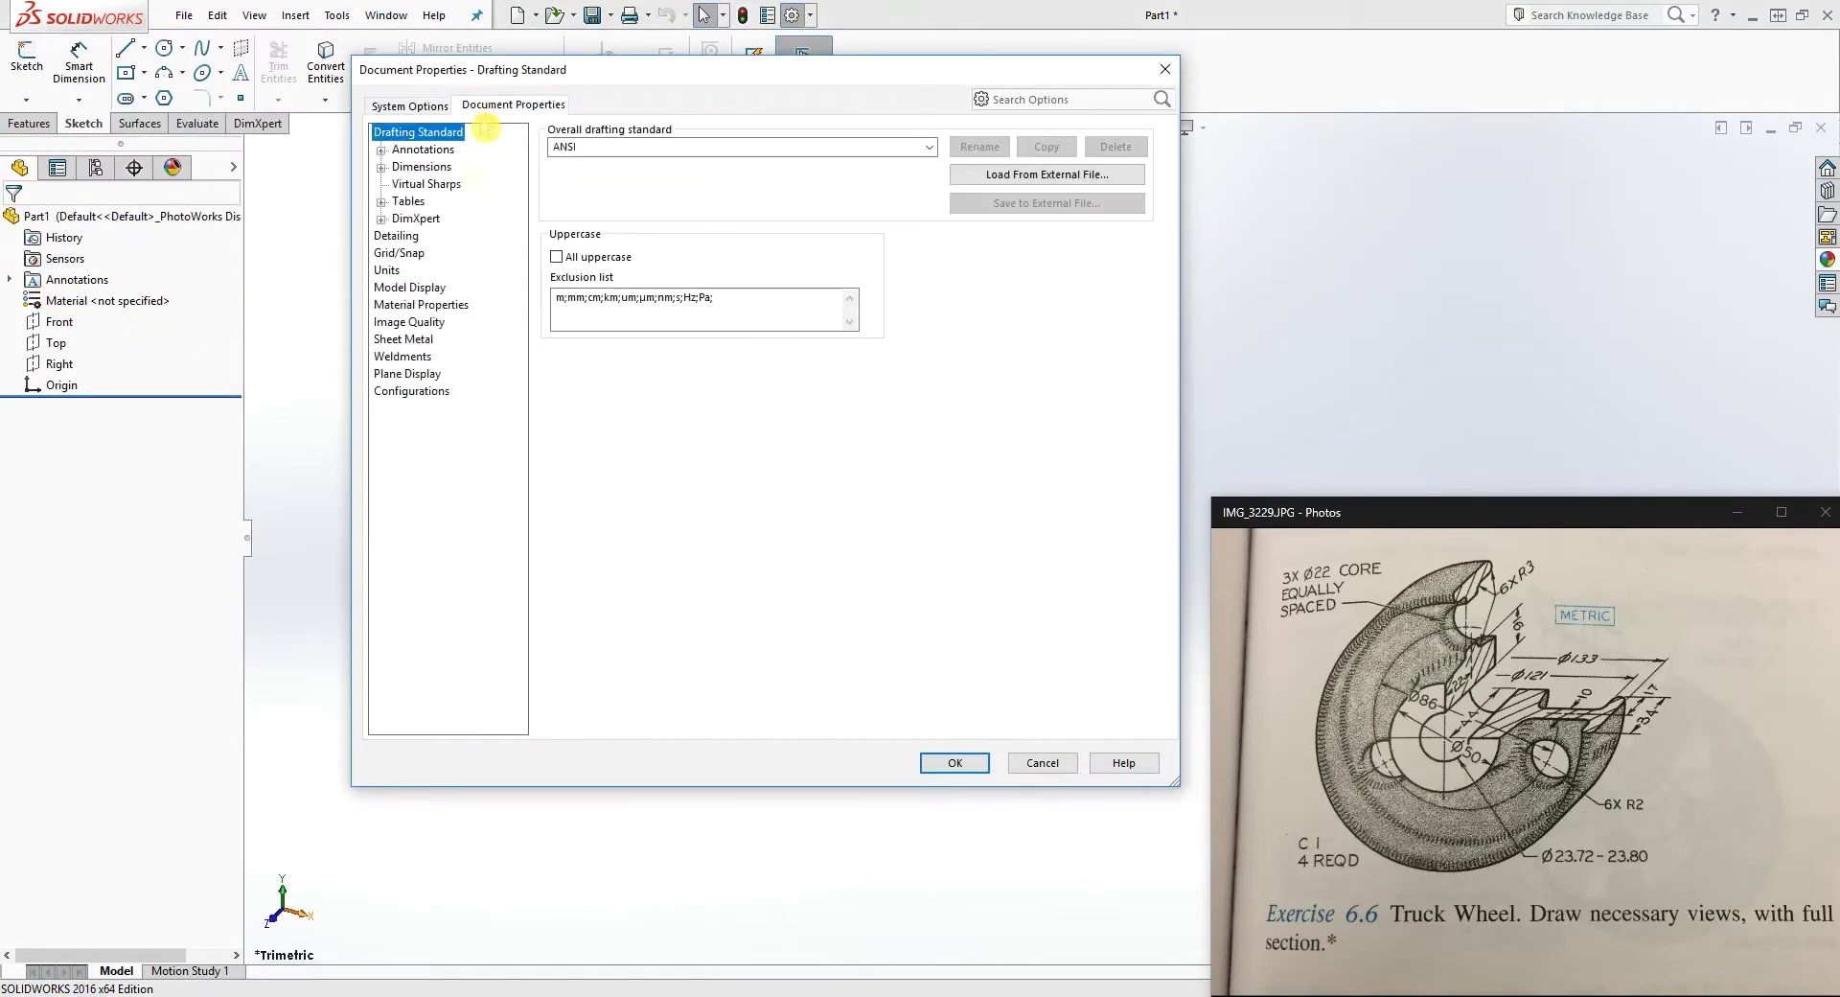
{"action": "left_click", "coordinate": [388, 273]}
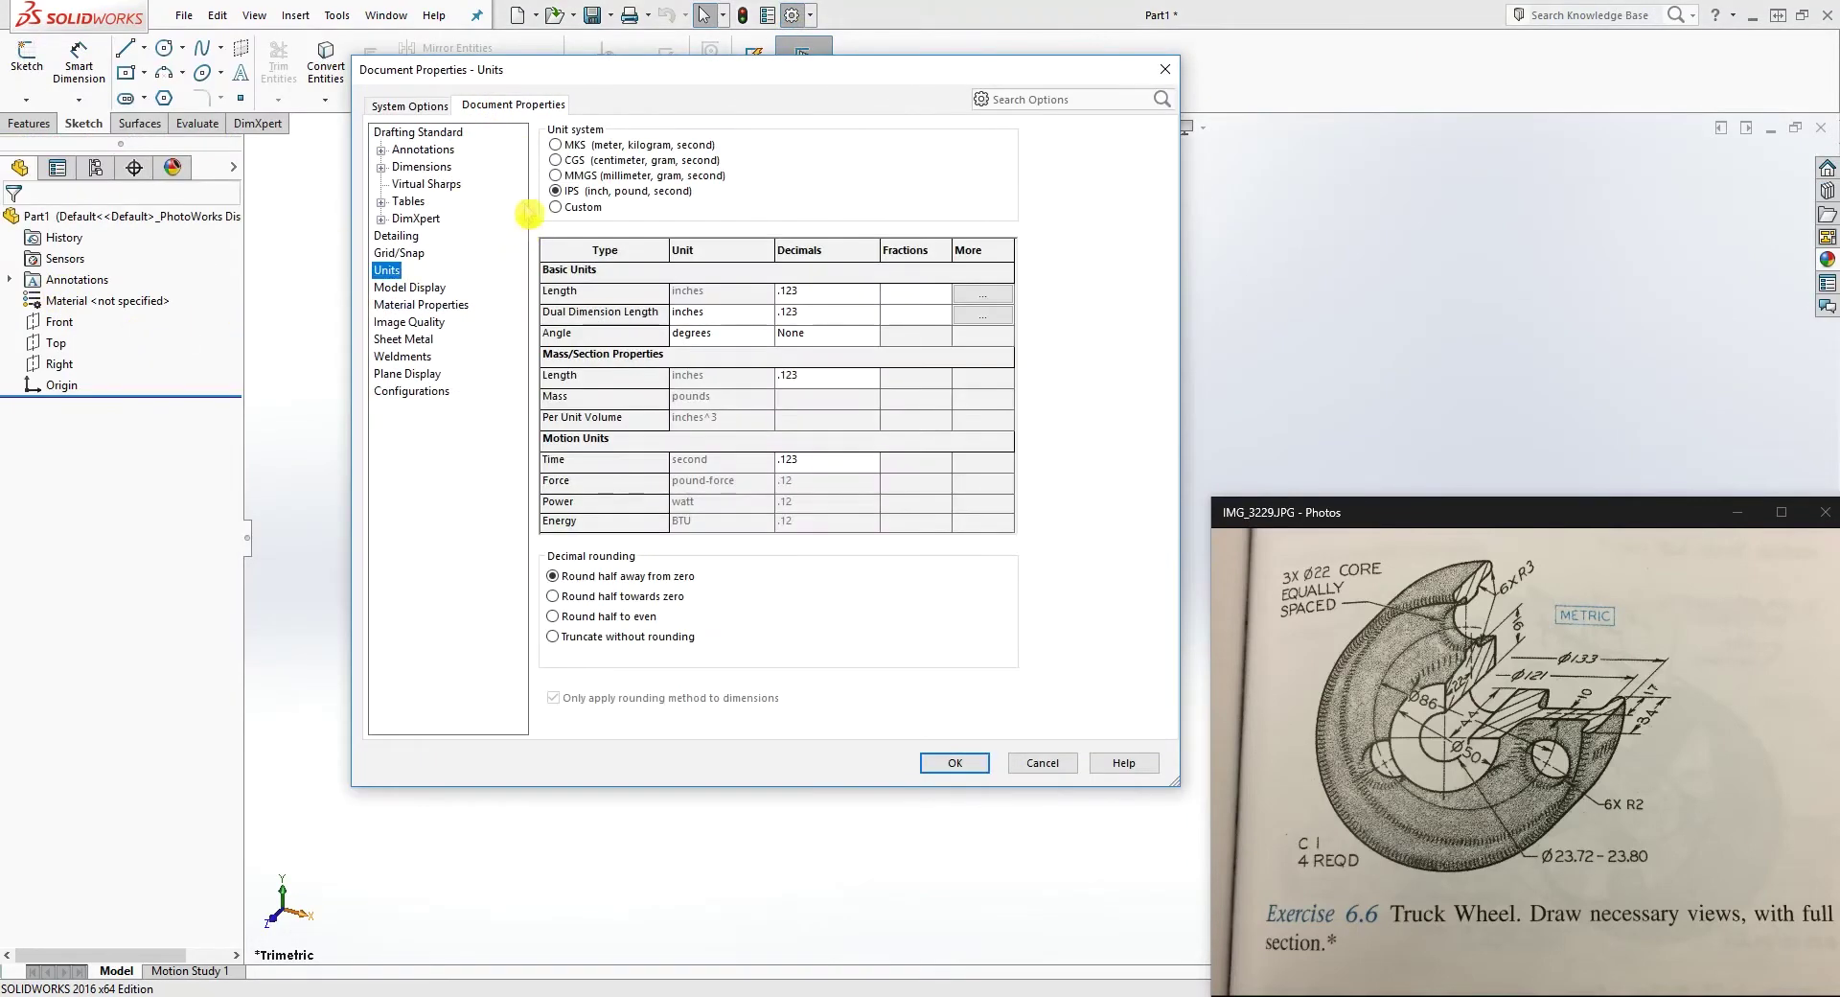
{"action": "left_click", "coordinate": [555, 175]}
{"action": "left_click", "coordinate": [402, 323]}
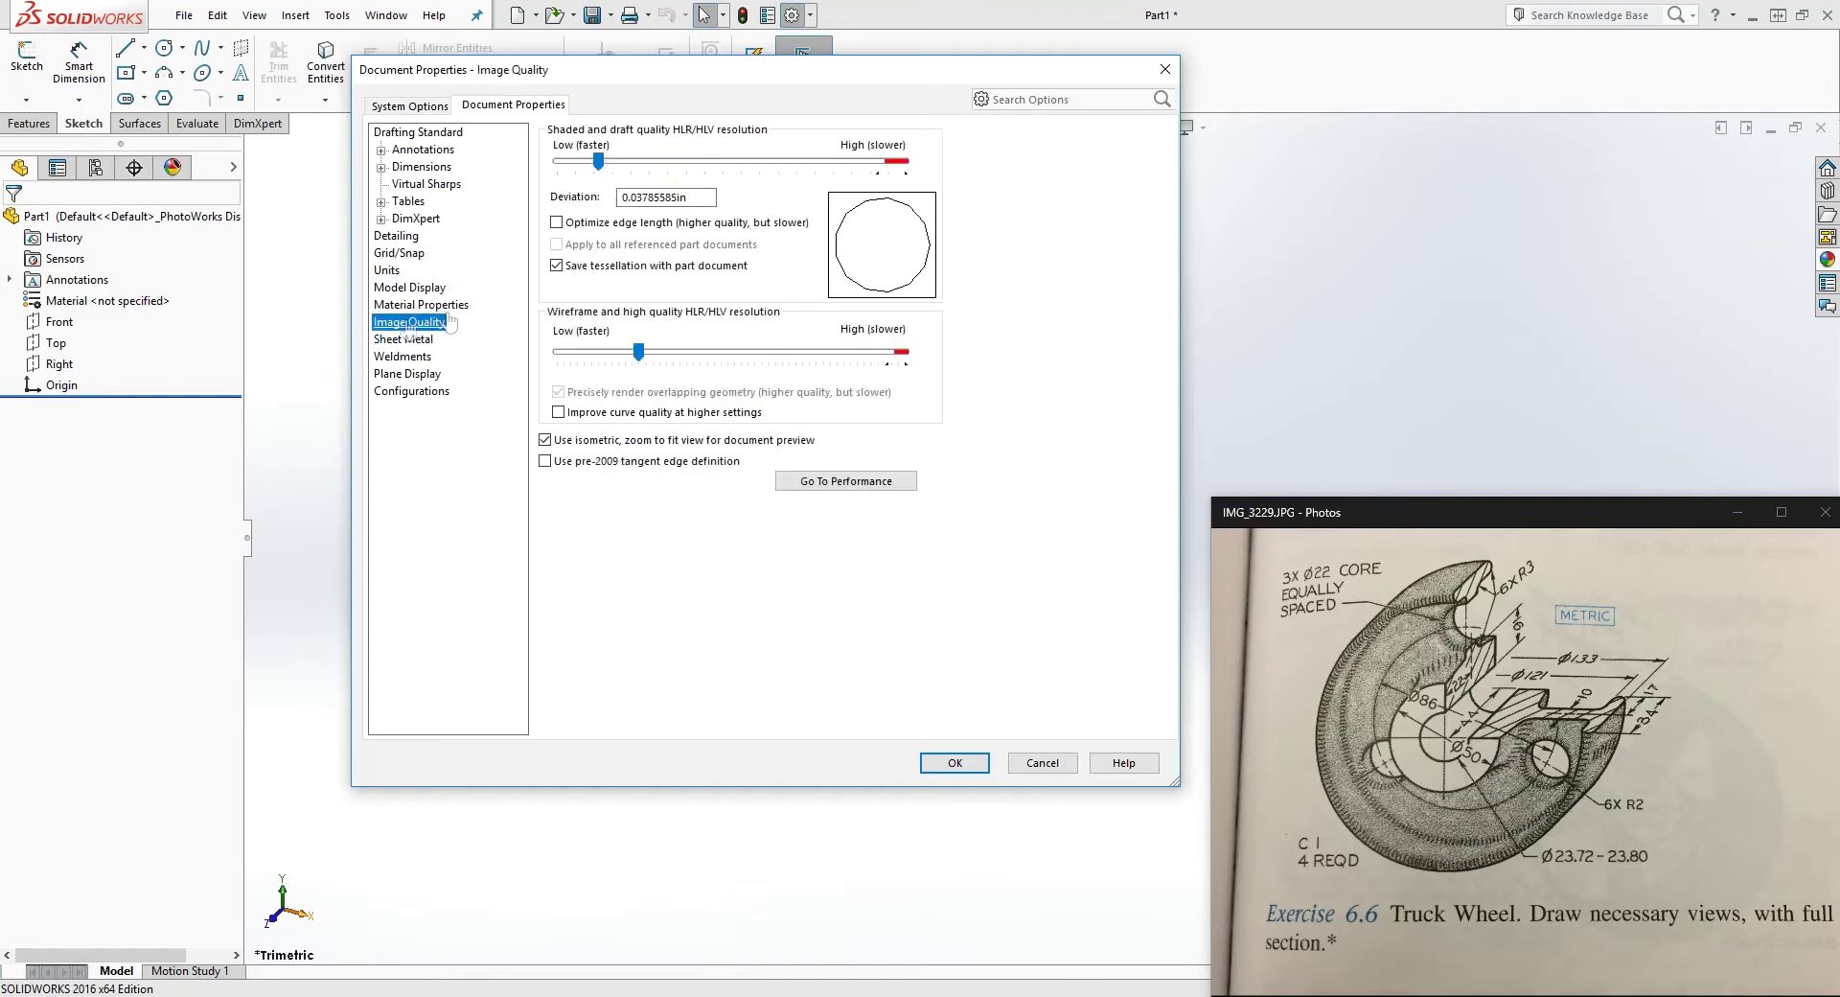
{"action": "left_click_drag", "start_coordinate": [605, 170], "coordinate": [860, 176]}
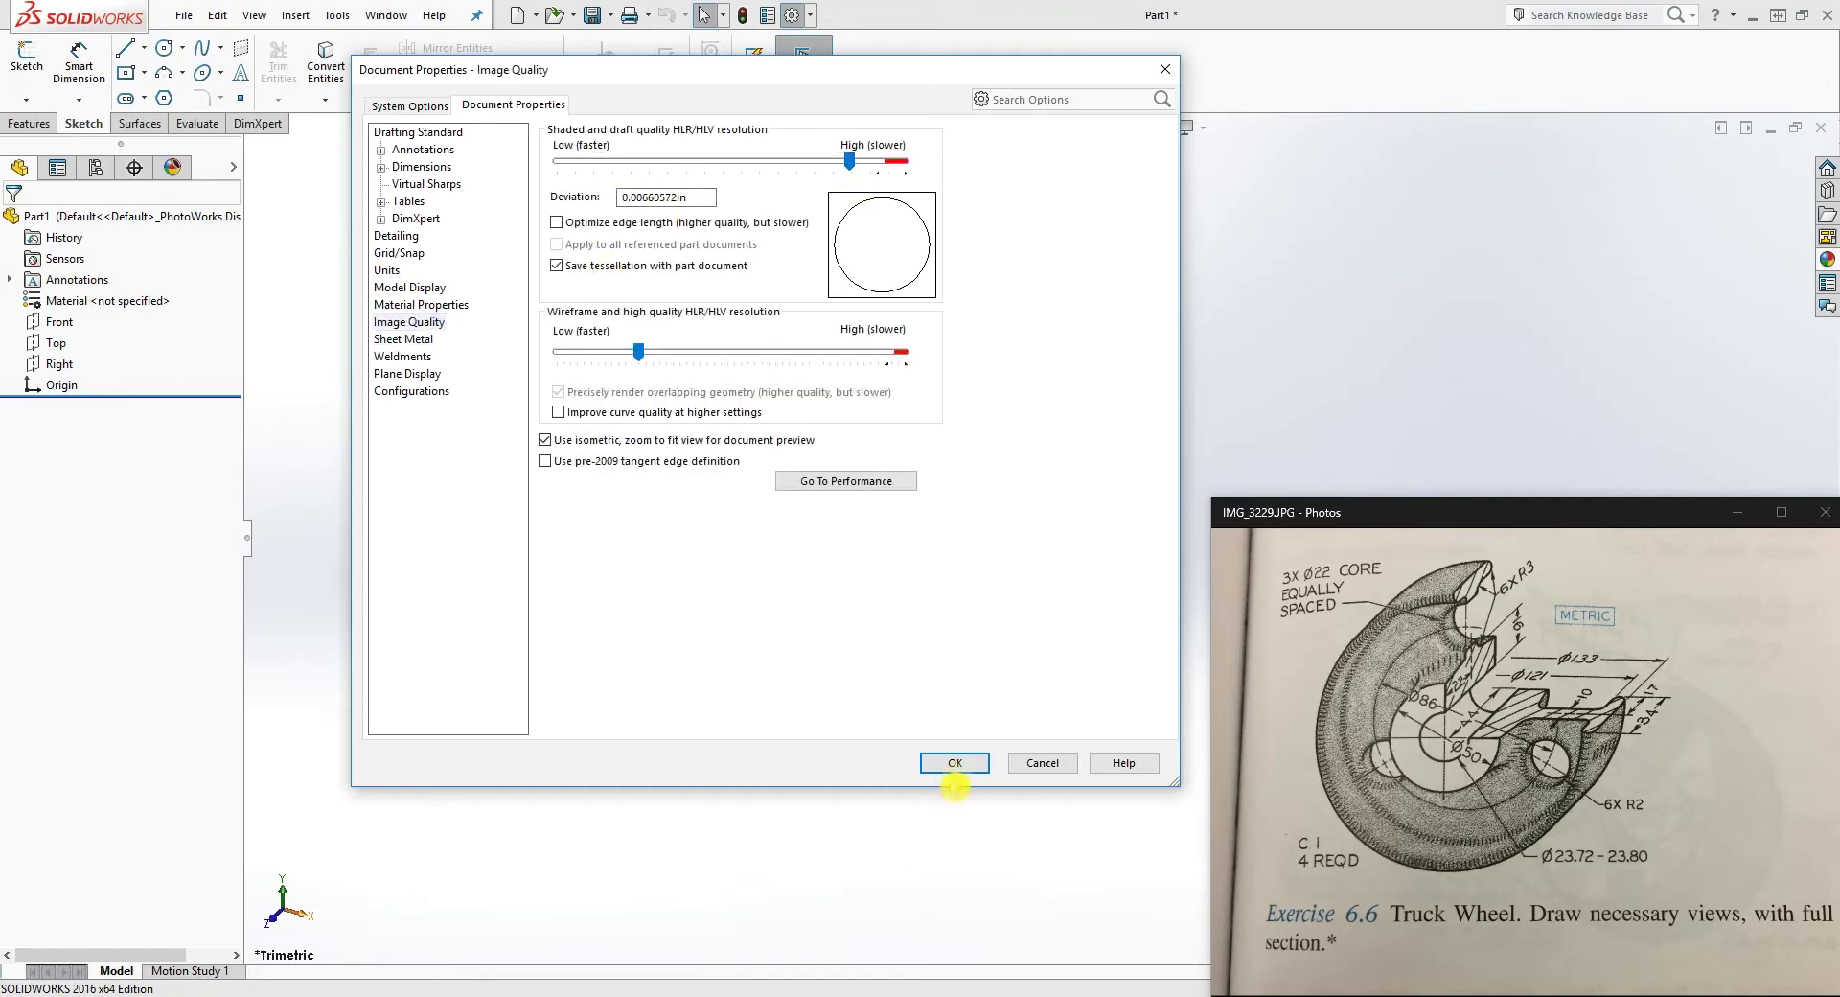
{"action": "left_click", "coordinate": [954, 764]}
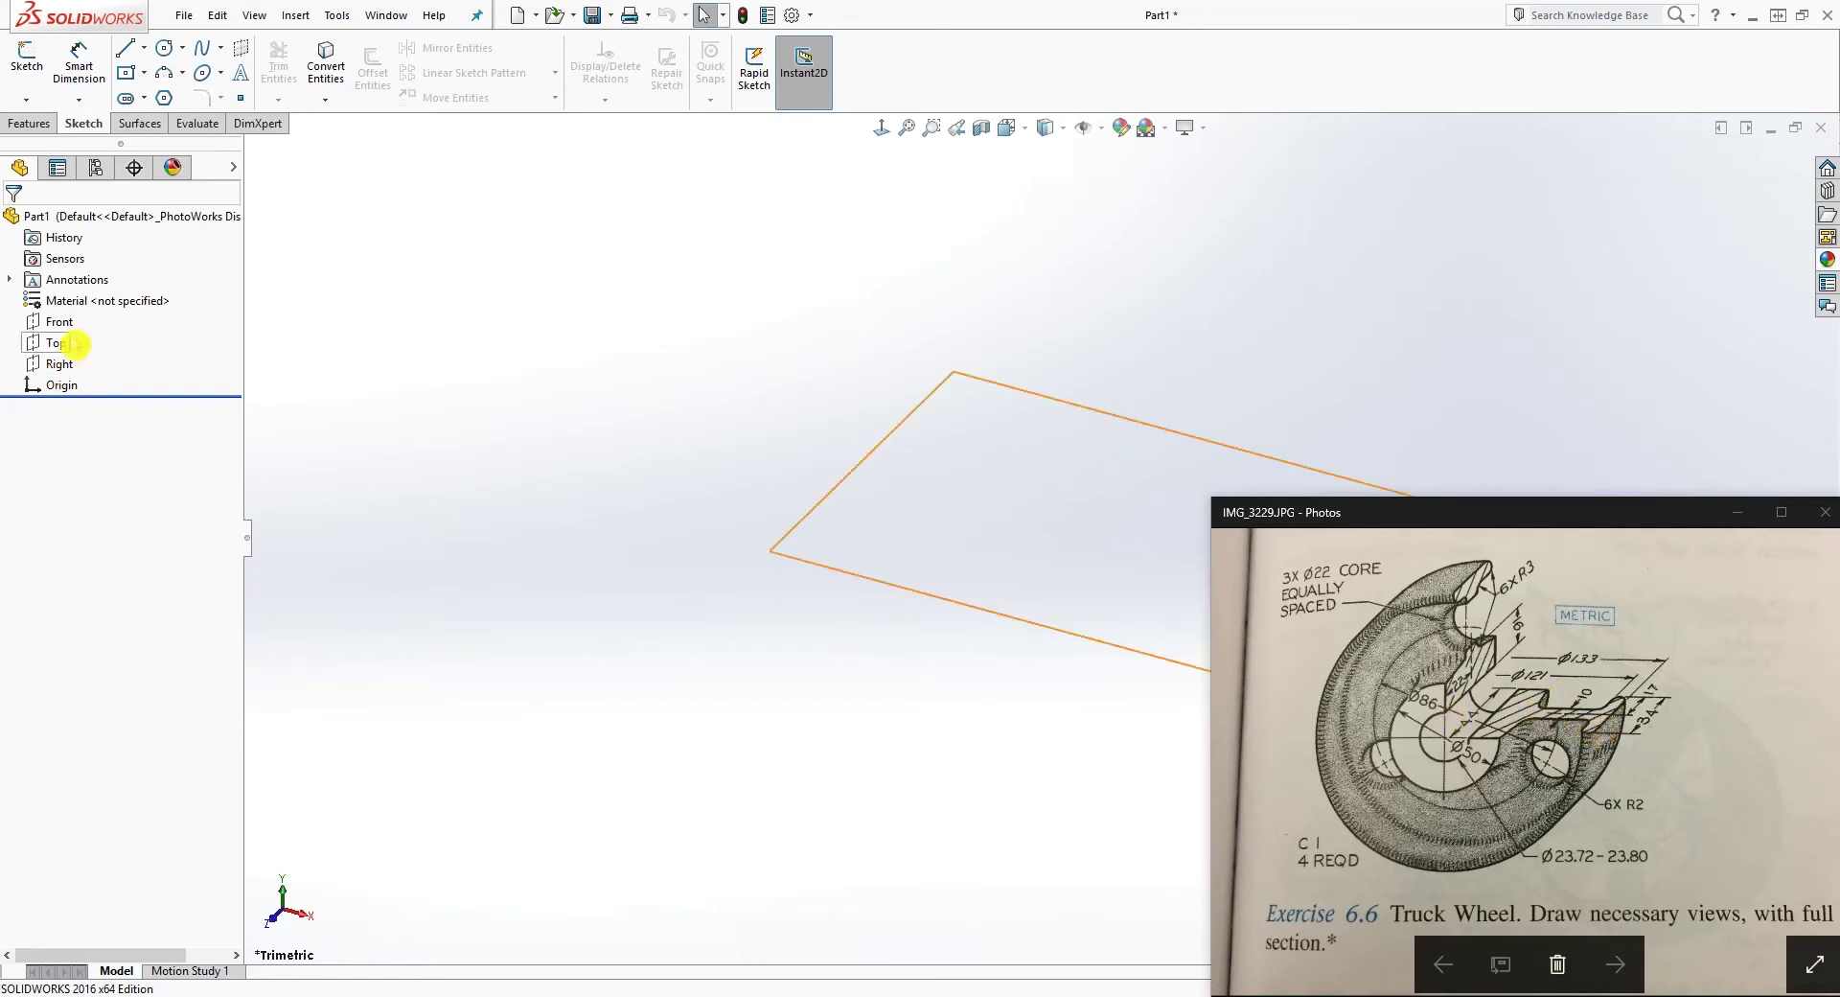
- Start a new sketch on the Right plane
{"action": "left_click", "coordinate": [59, 364]}
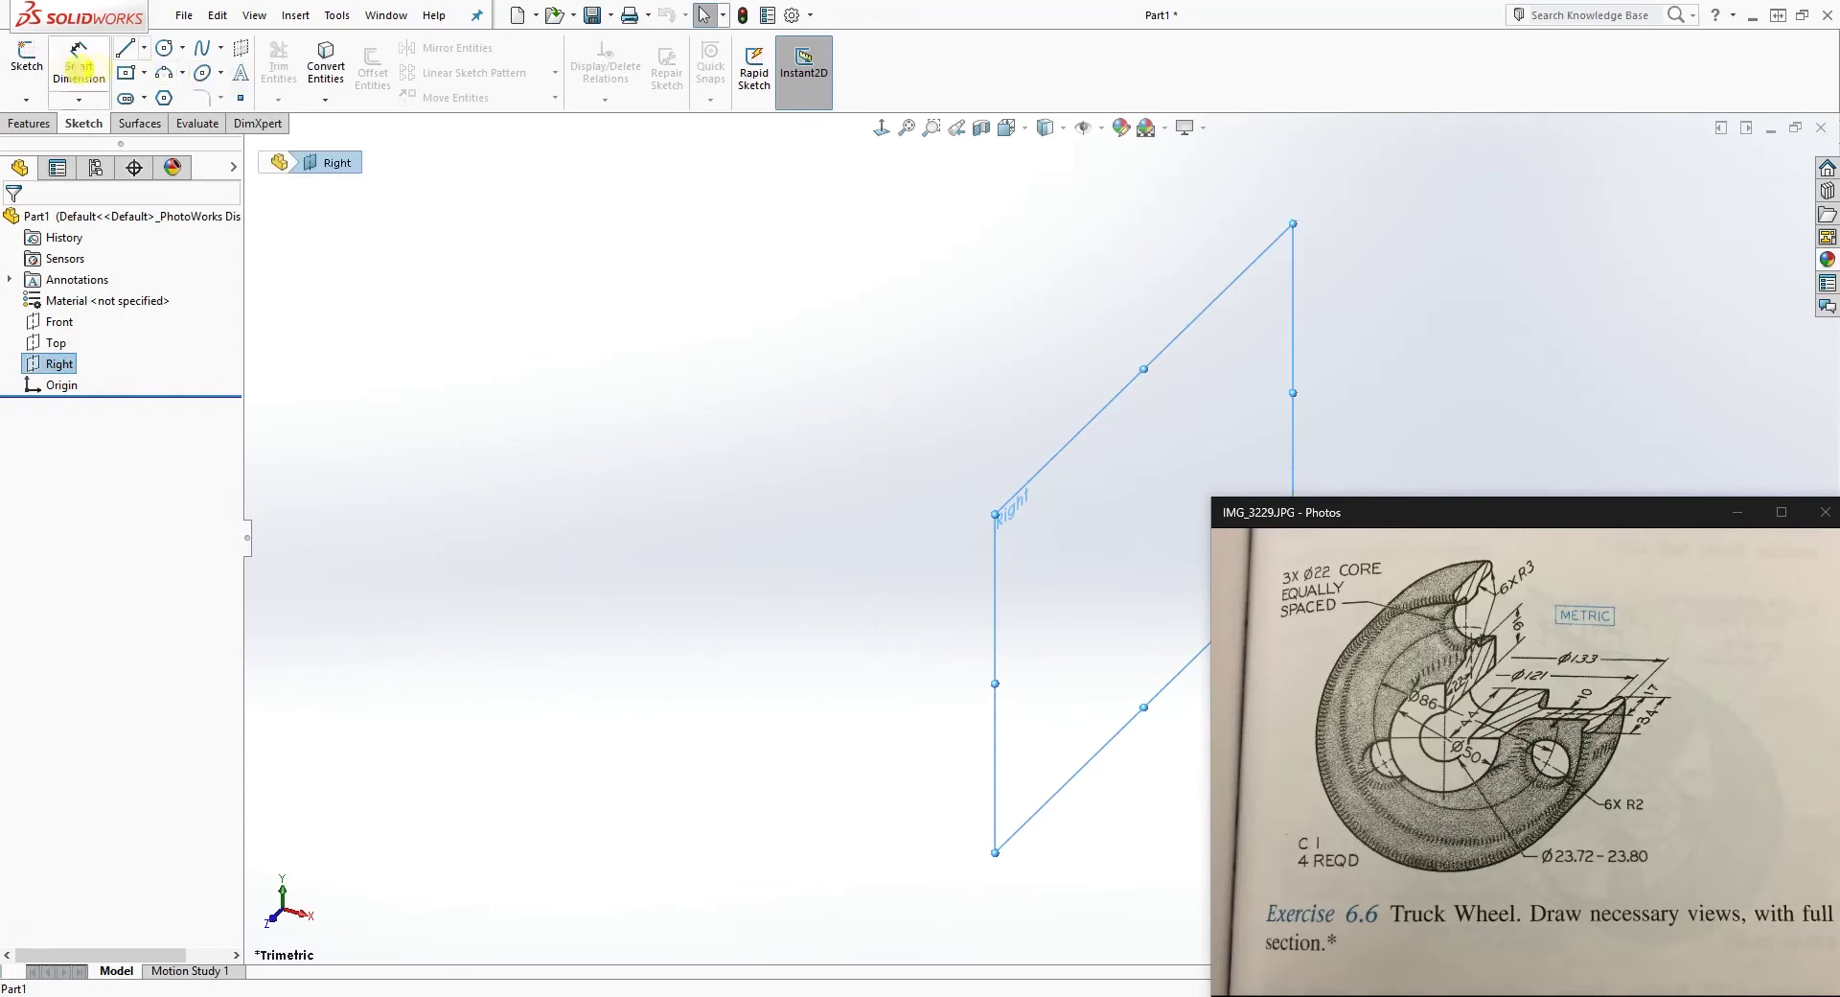
{"action": "left_click", "coordinate": [29, 63]}
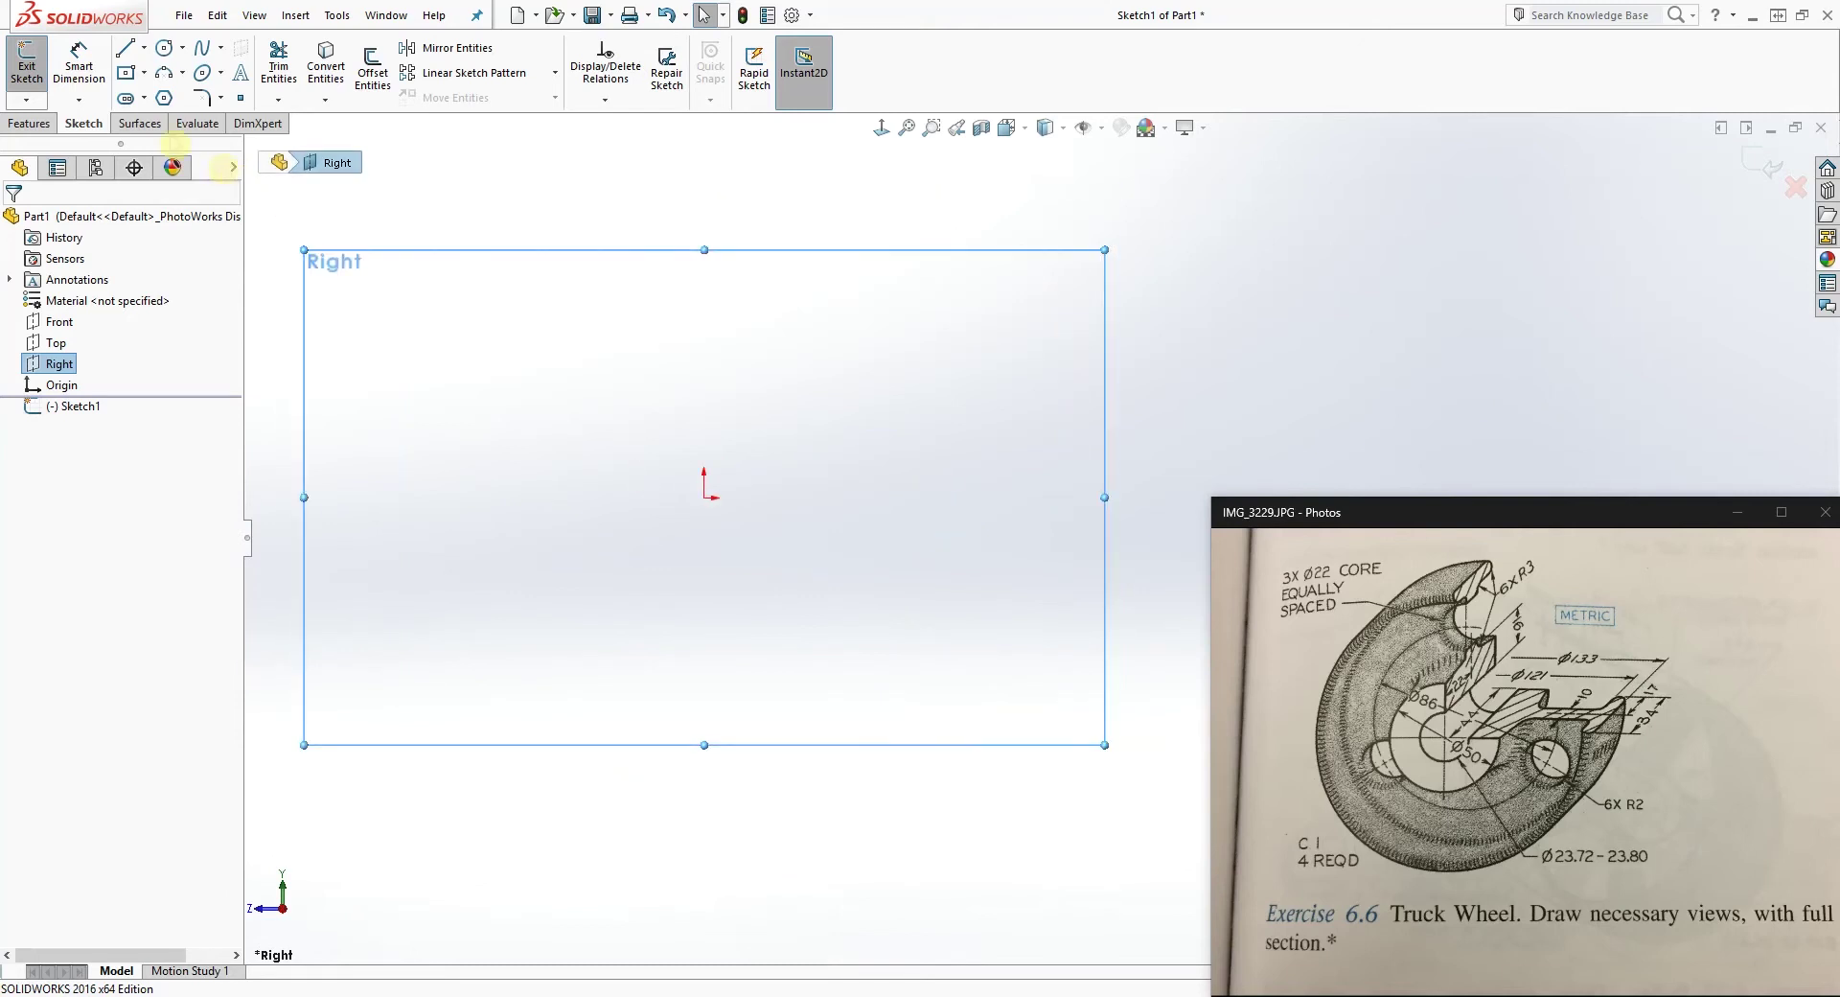
{"action": "left_click", "coordinate": [144, 48]}
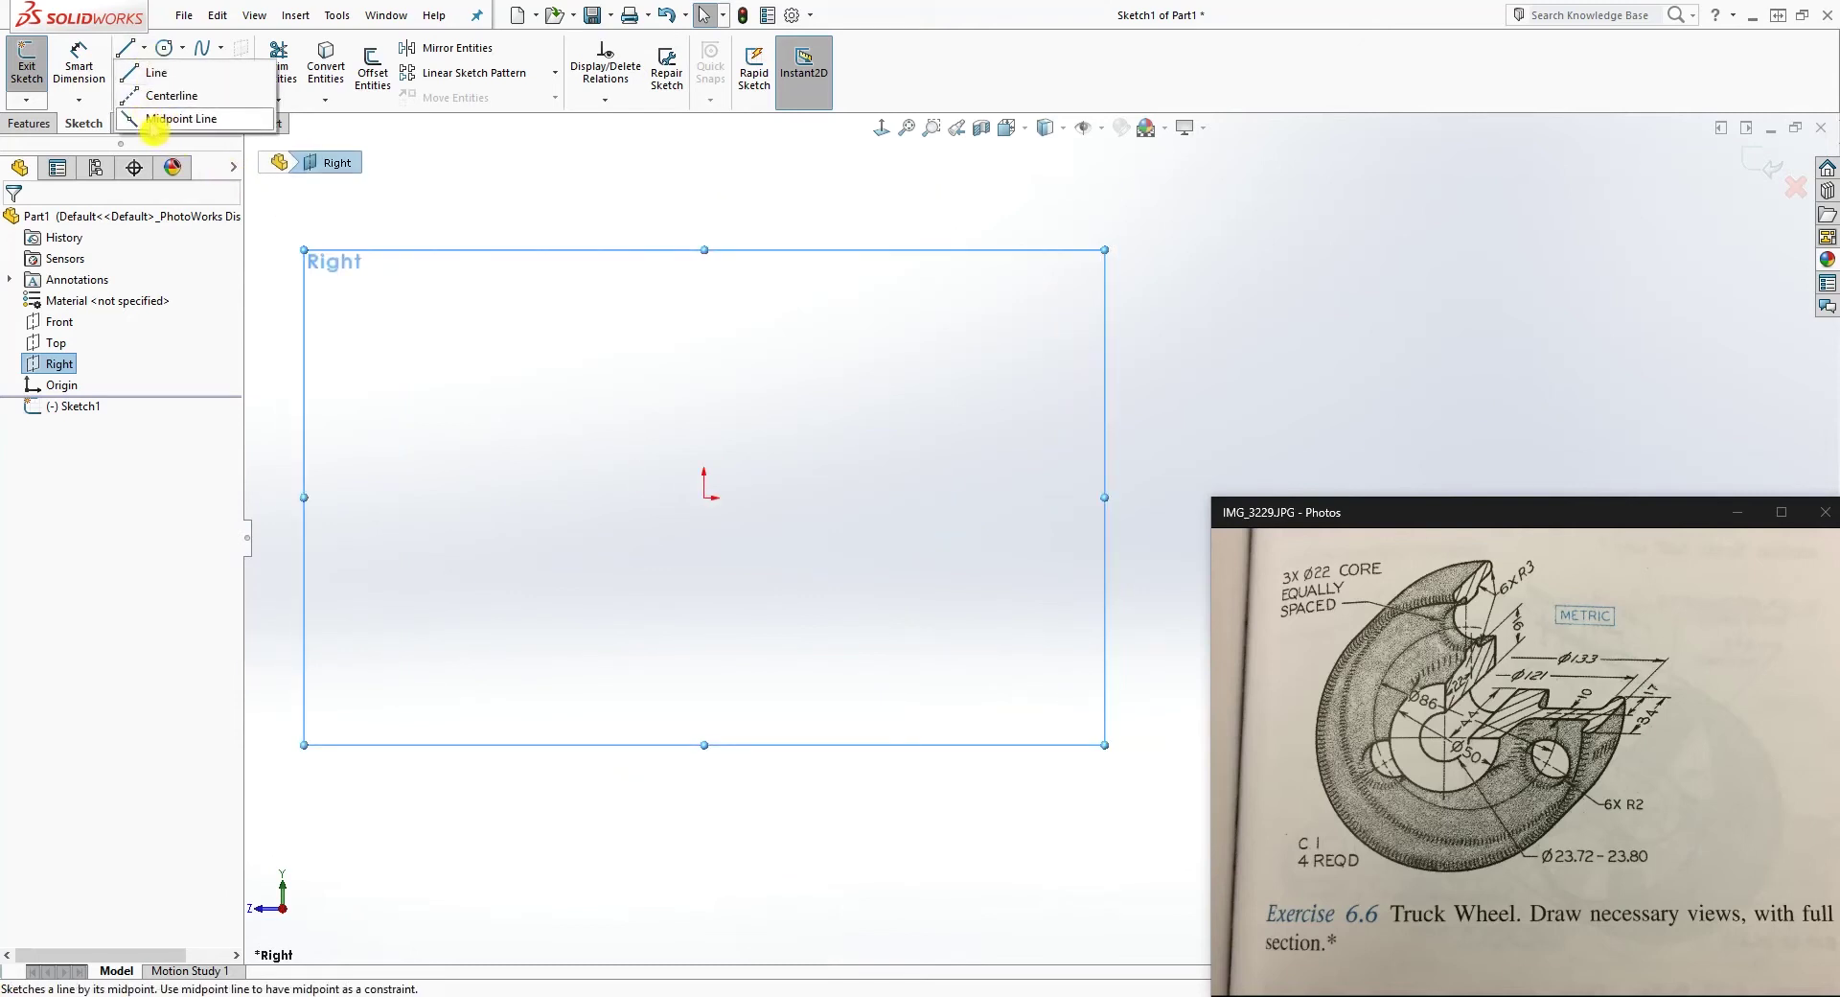
- Draw a horizontal midpoint line through the origin and a vertical line rising from it
{"action": "left_click", "coordinate": [135, 120]}
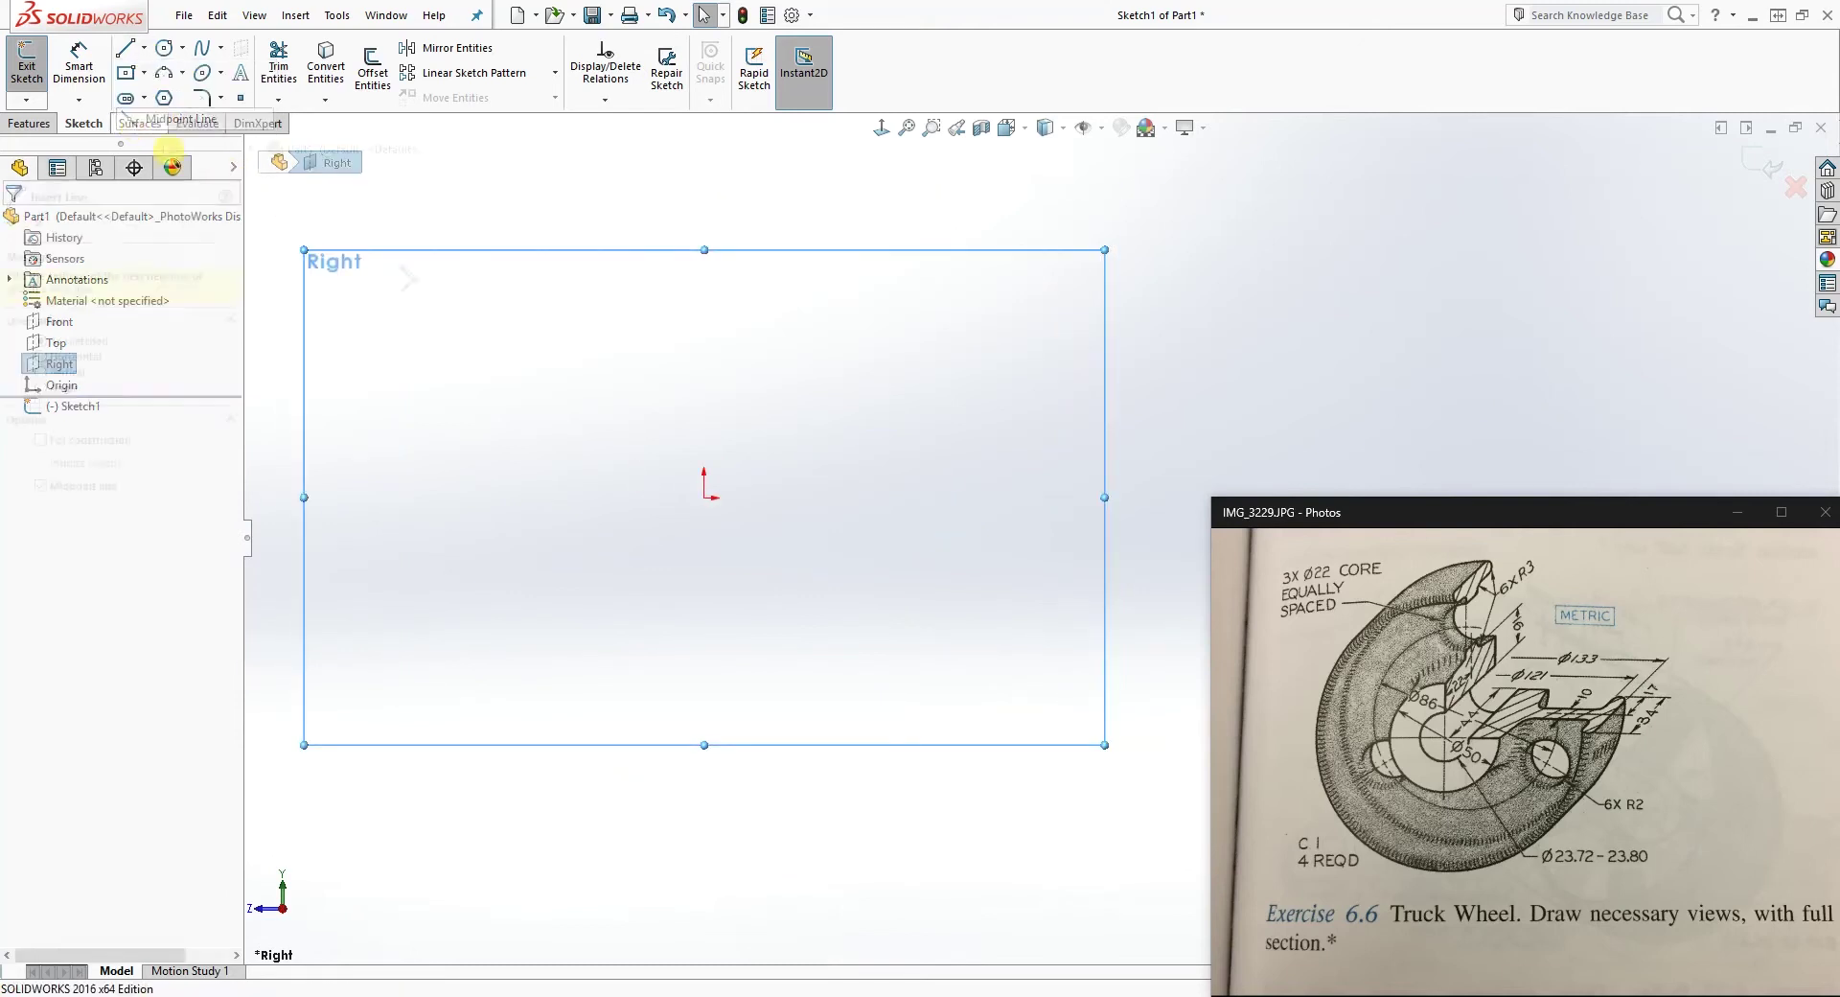
{"action": "left_click", "coordinate": [706, 499]}
{"action": "left_click", "coordinate": [1068, 497]}
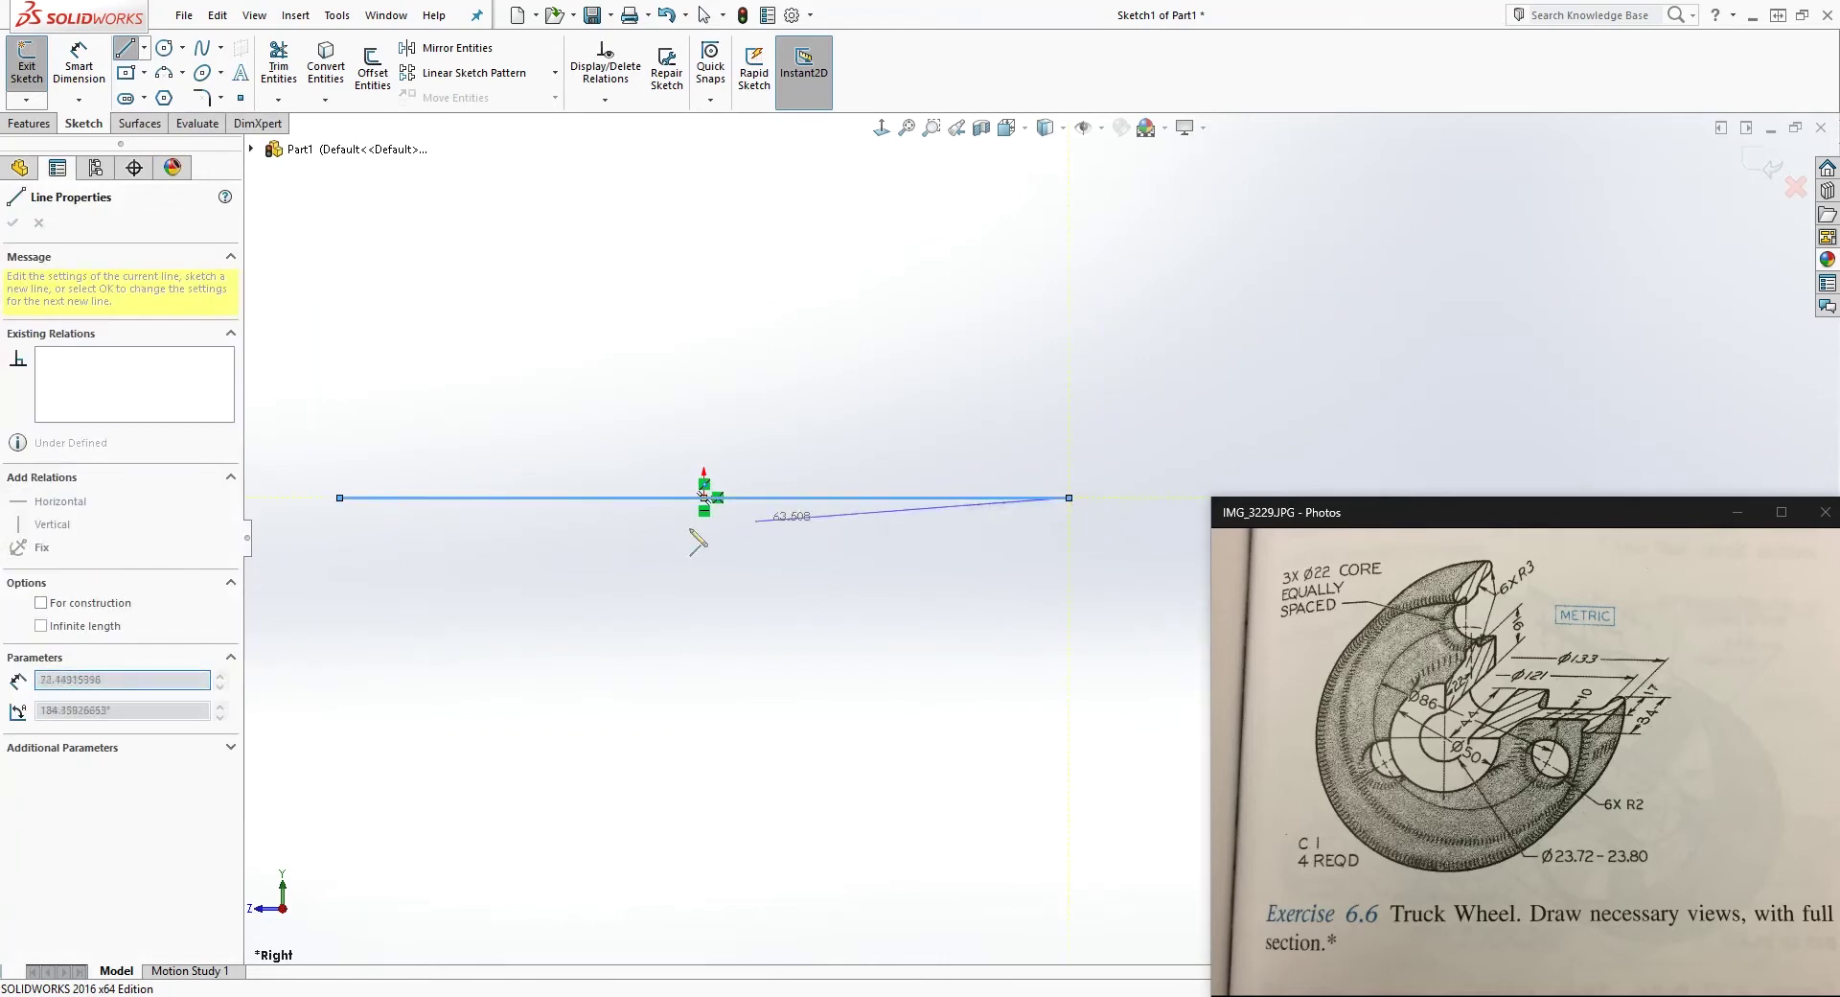
{"action": "key", "text": "Escape"}
{"action": "left_click", "coordinate": [127, 49]}
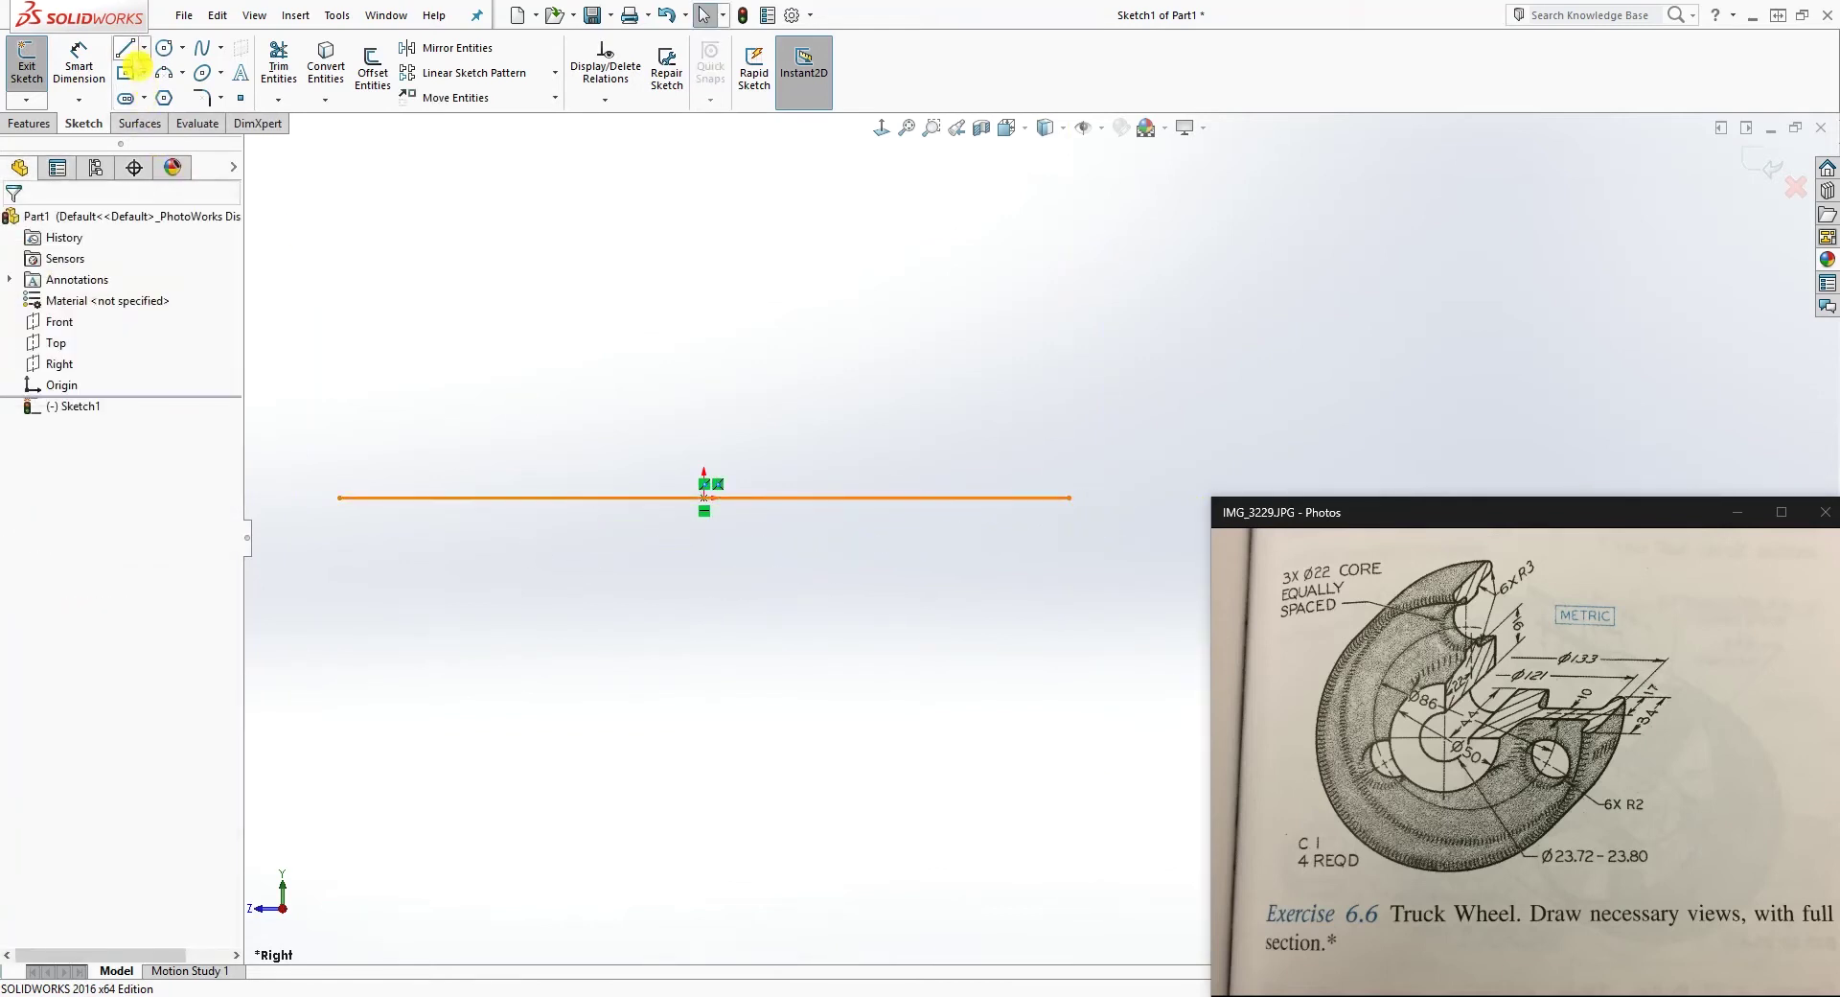
{"action": "left_click", "coordinate": [704, 498]}
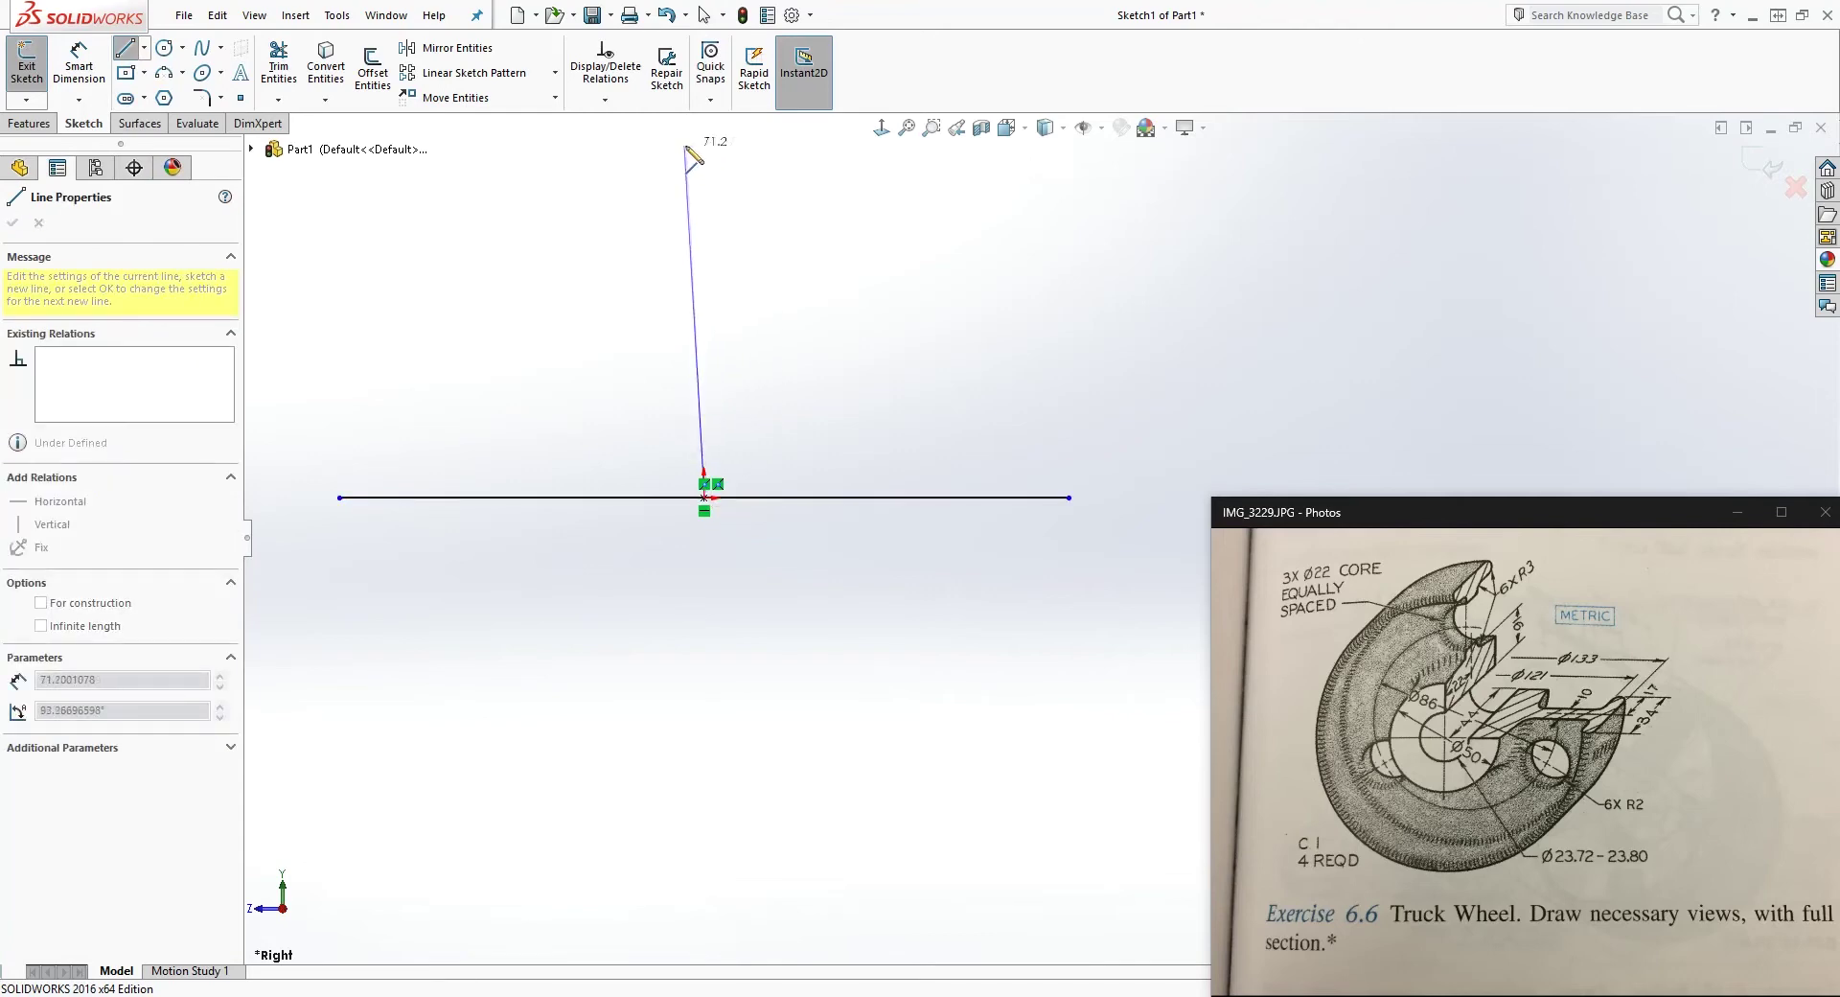
{"action": "left_click", "coordinate": [706, 123]}
{"action": "key", "text": "Escape"}
{"action": "scroll", "coordinate": [1006, 467], "scroll_direction": "up", "scroll_amount": 3}
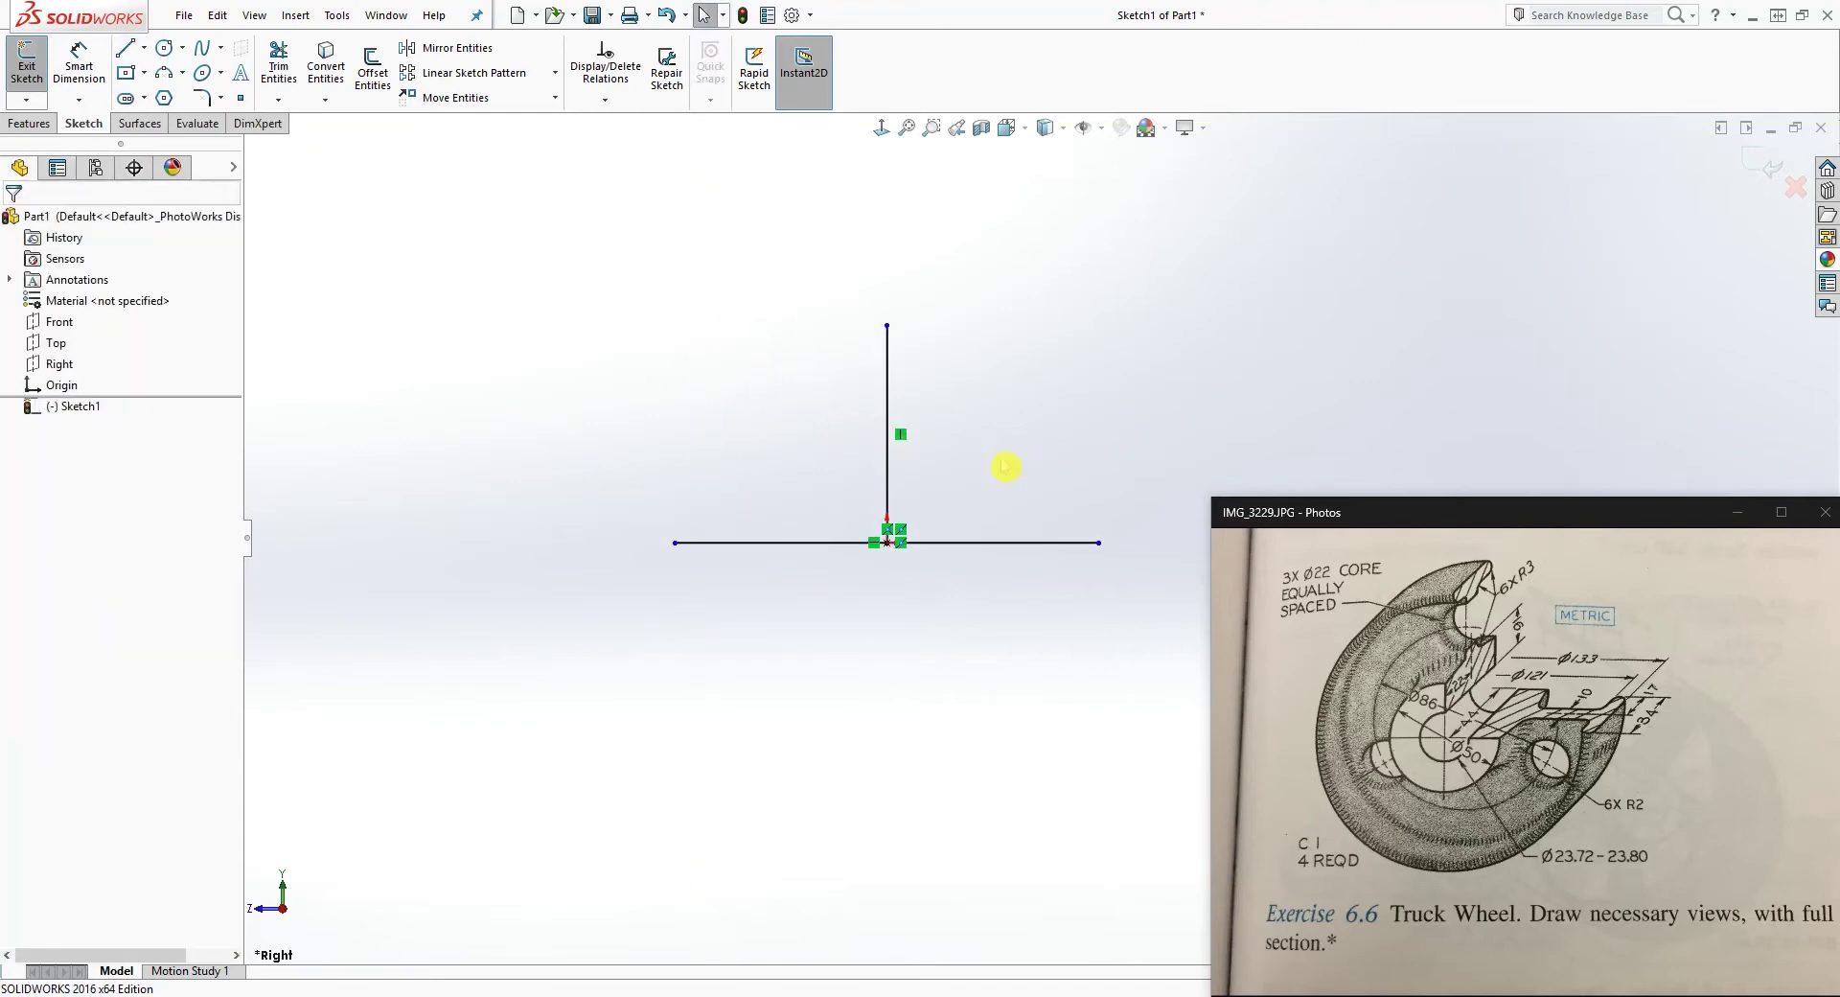
{"action": "scroll", "coordinate": [1082, 484], "scroll_direction": "down", "scroll_amount": 2}
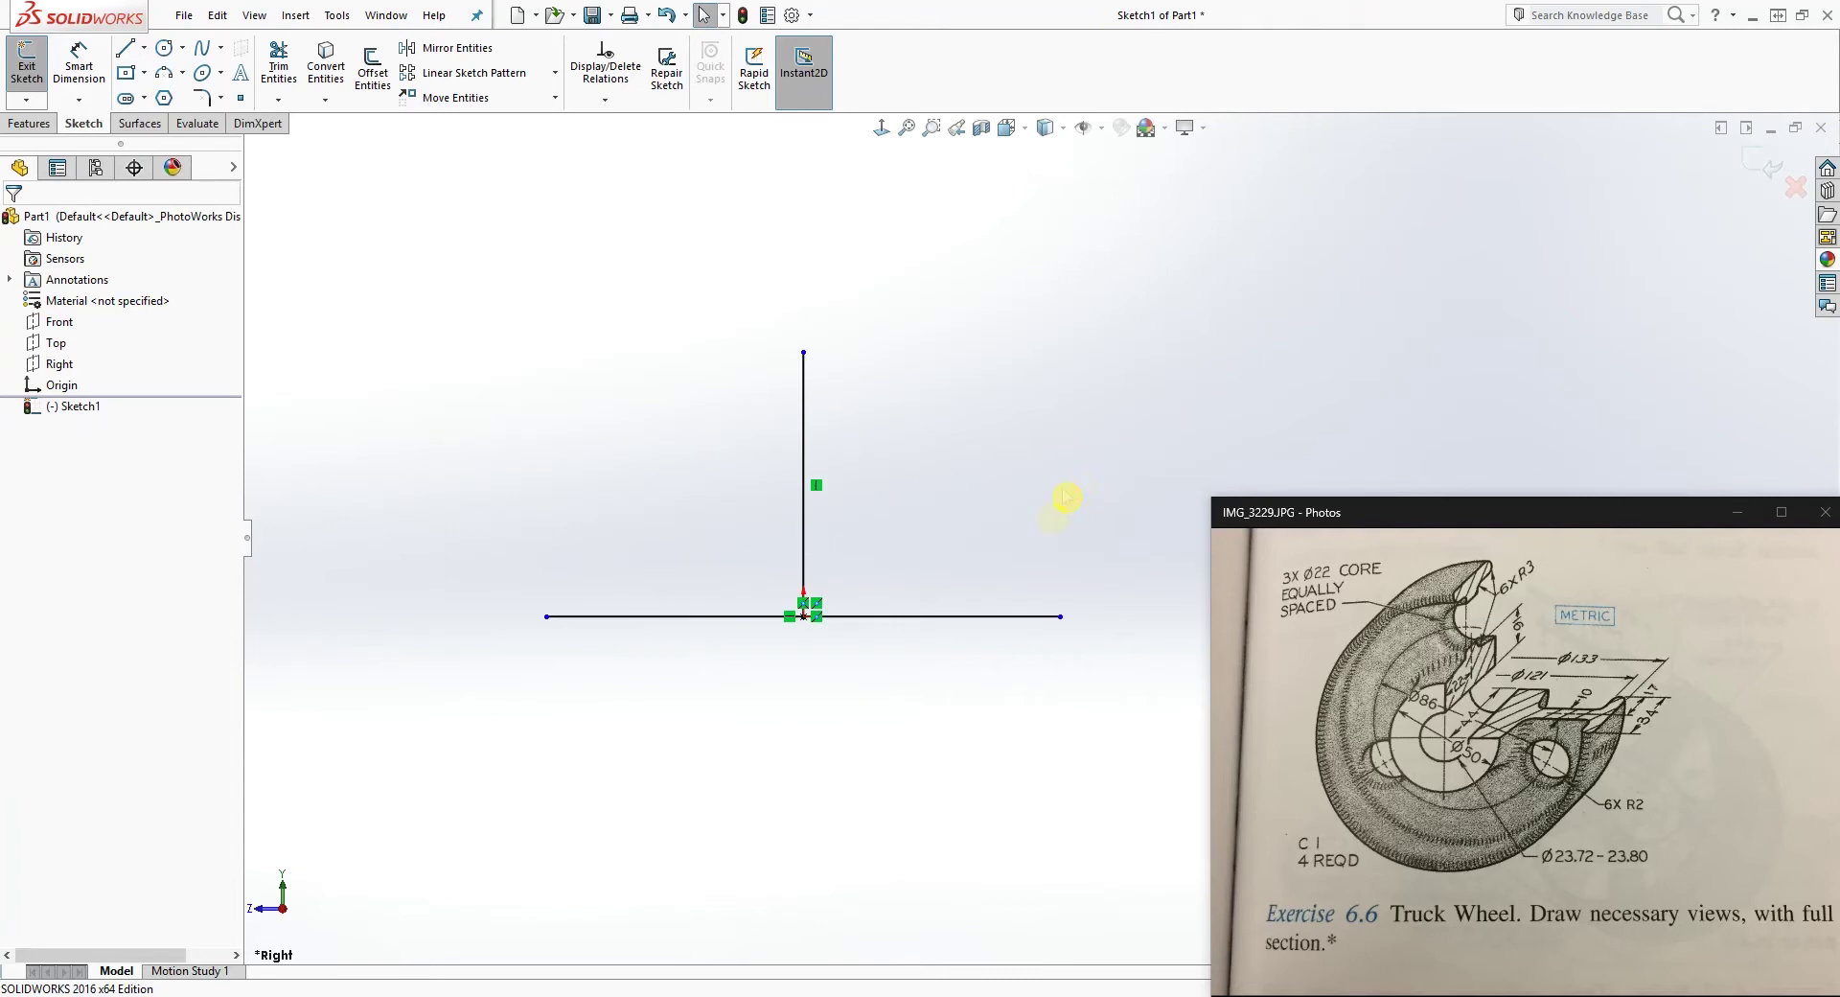
- Convert both lines into construction centerlines
{"action": "left_click", "coordinate": [970, 617]}
{"action": "left_click", "coordinate": [803, 455], "text": "ctrl"}
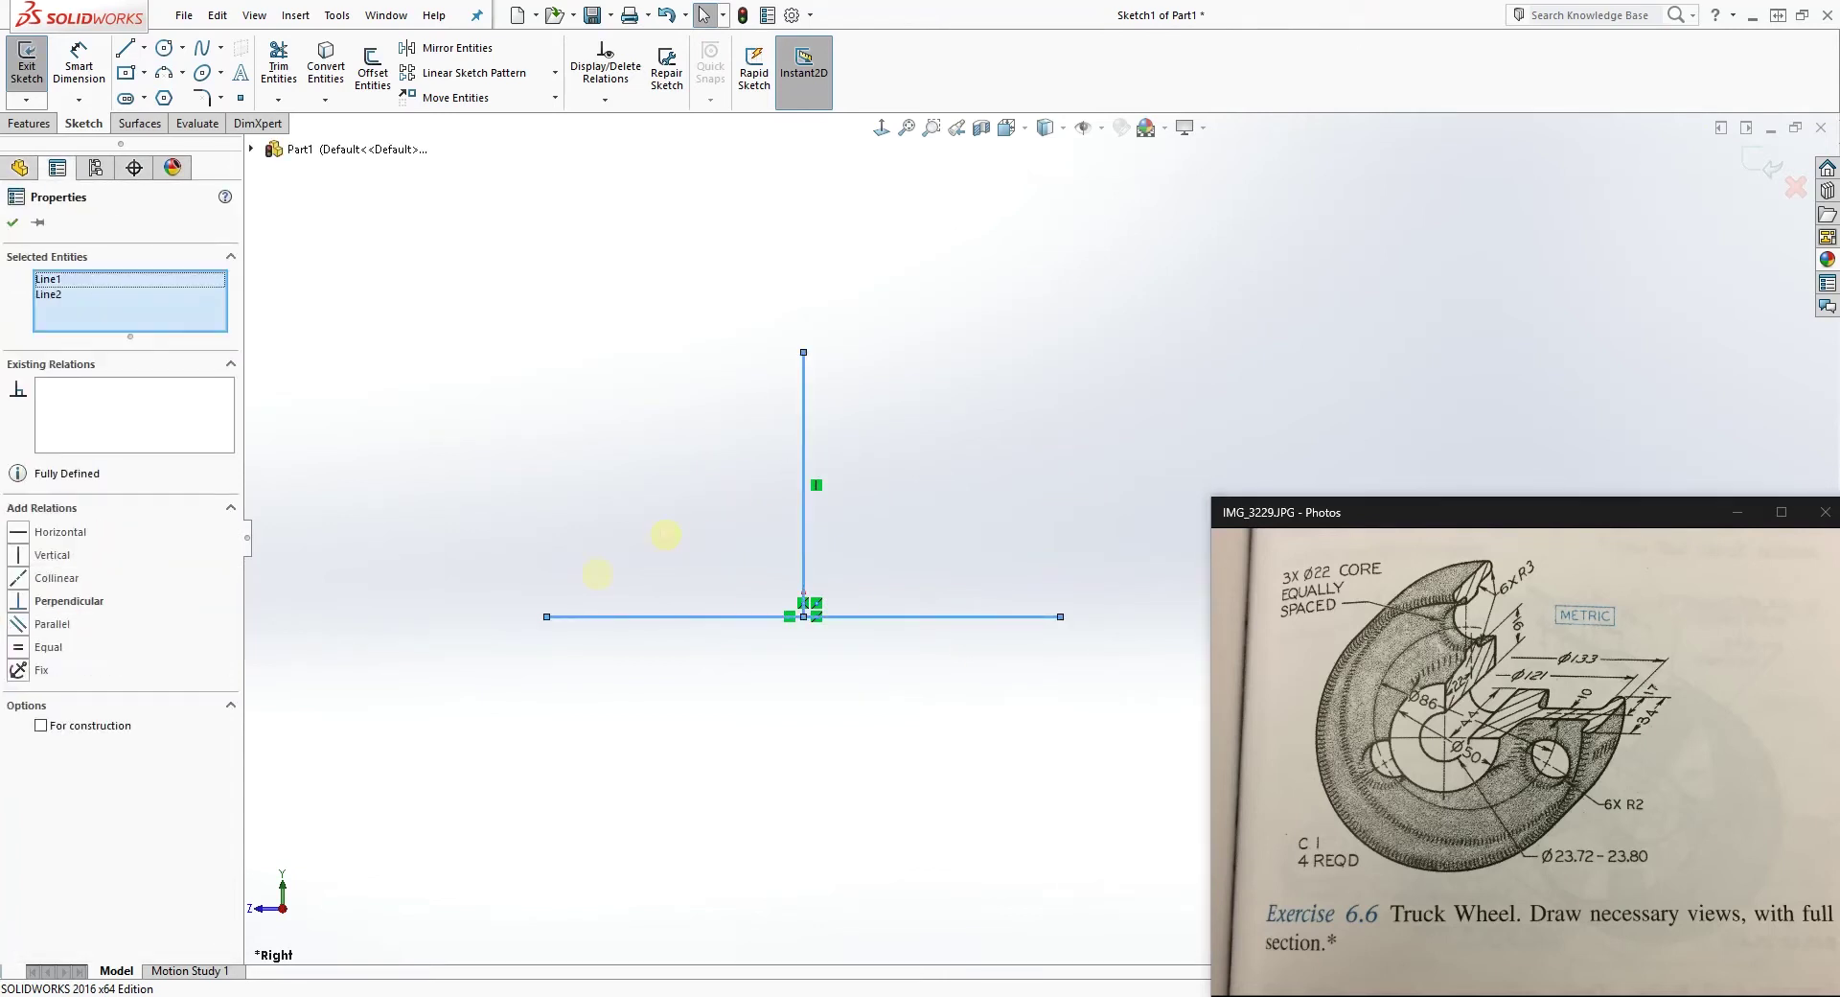
{"action": "left_click", "coordinate": [41, 726]}
{"action": "scroll", "coordinate": [1068, 525], "scroll_direction": "down", "scroll_amount": 2}
{"action": "left_click", "coordinate": [634, 585]}
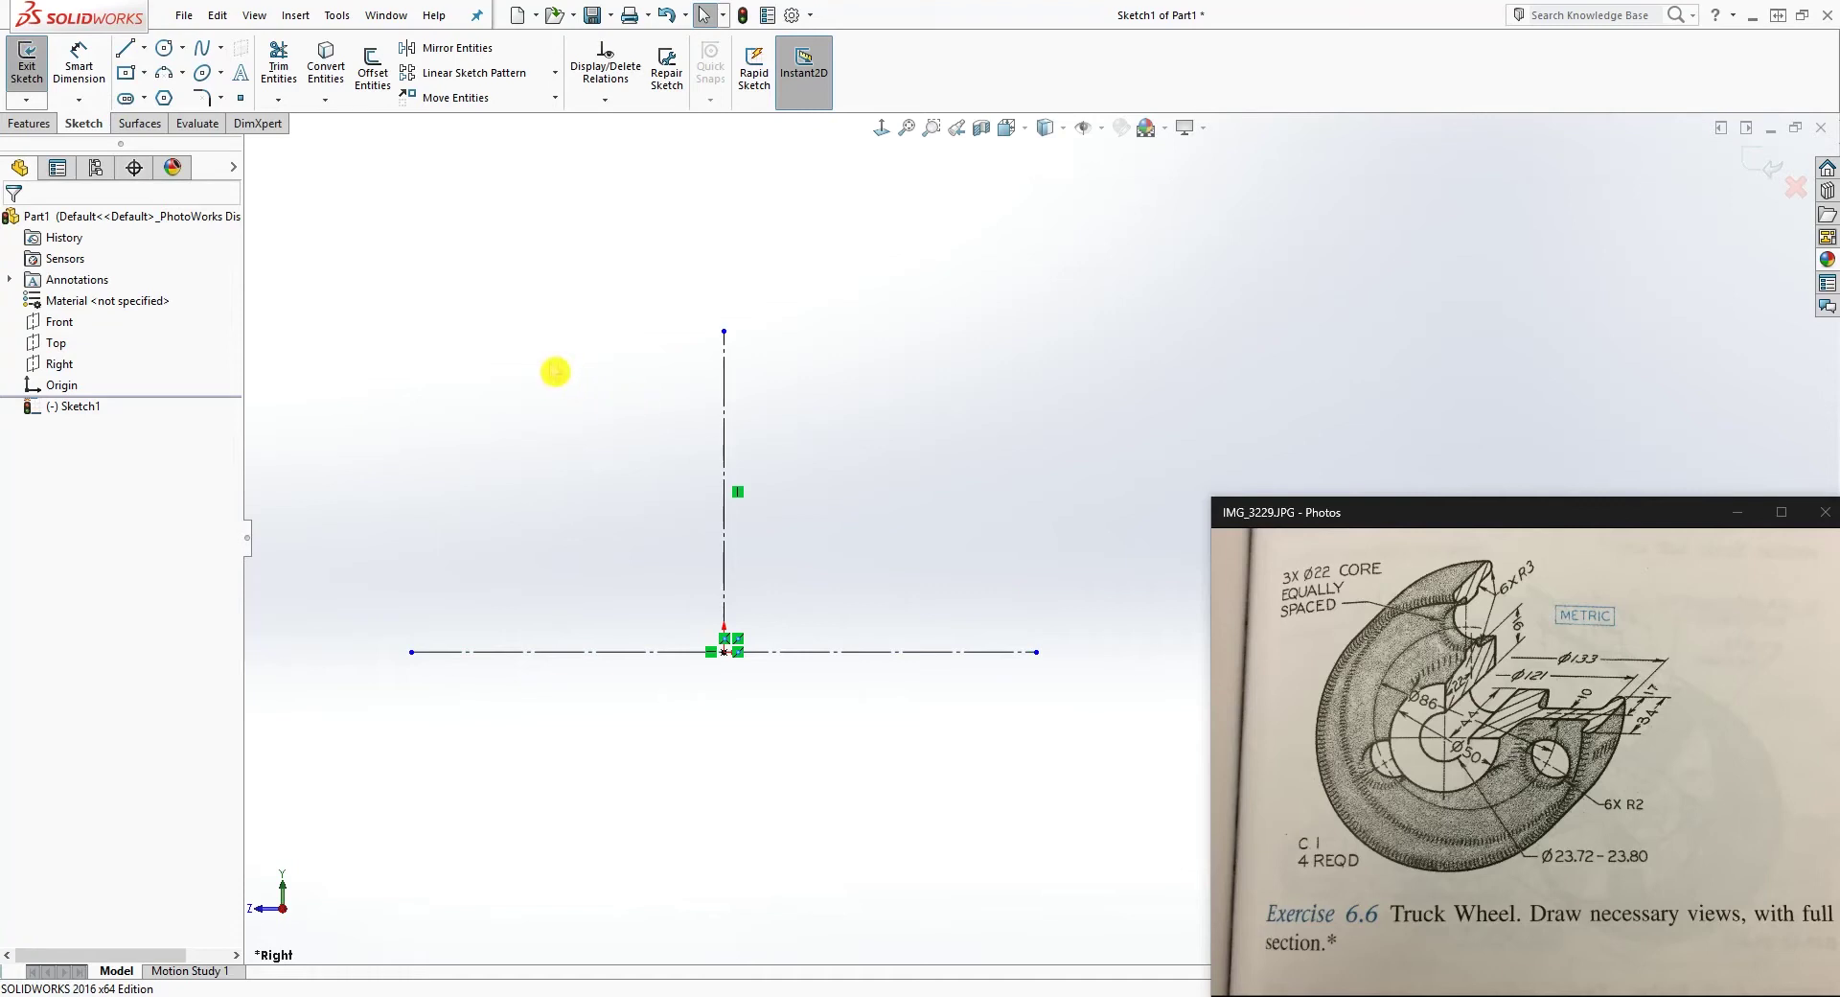
{"action": "left_click", "coordinate": [124, 48]}
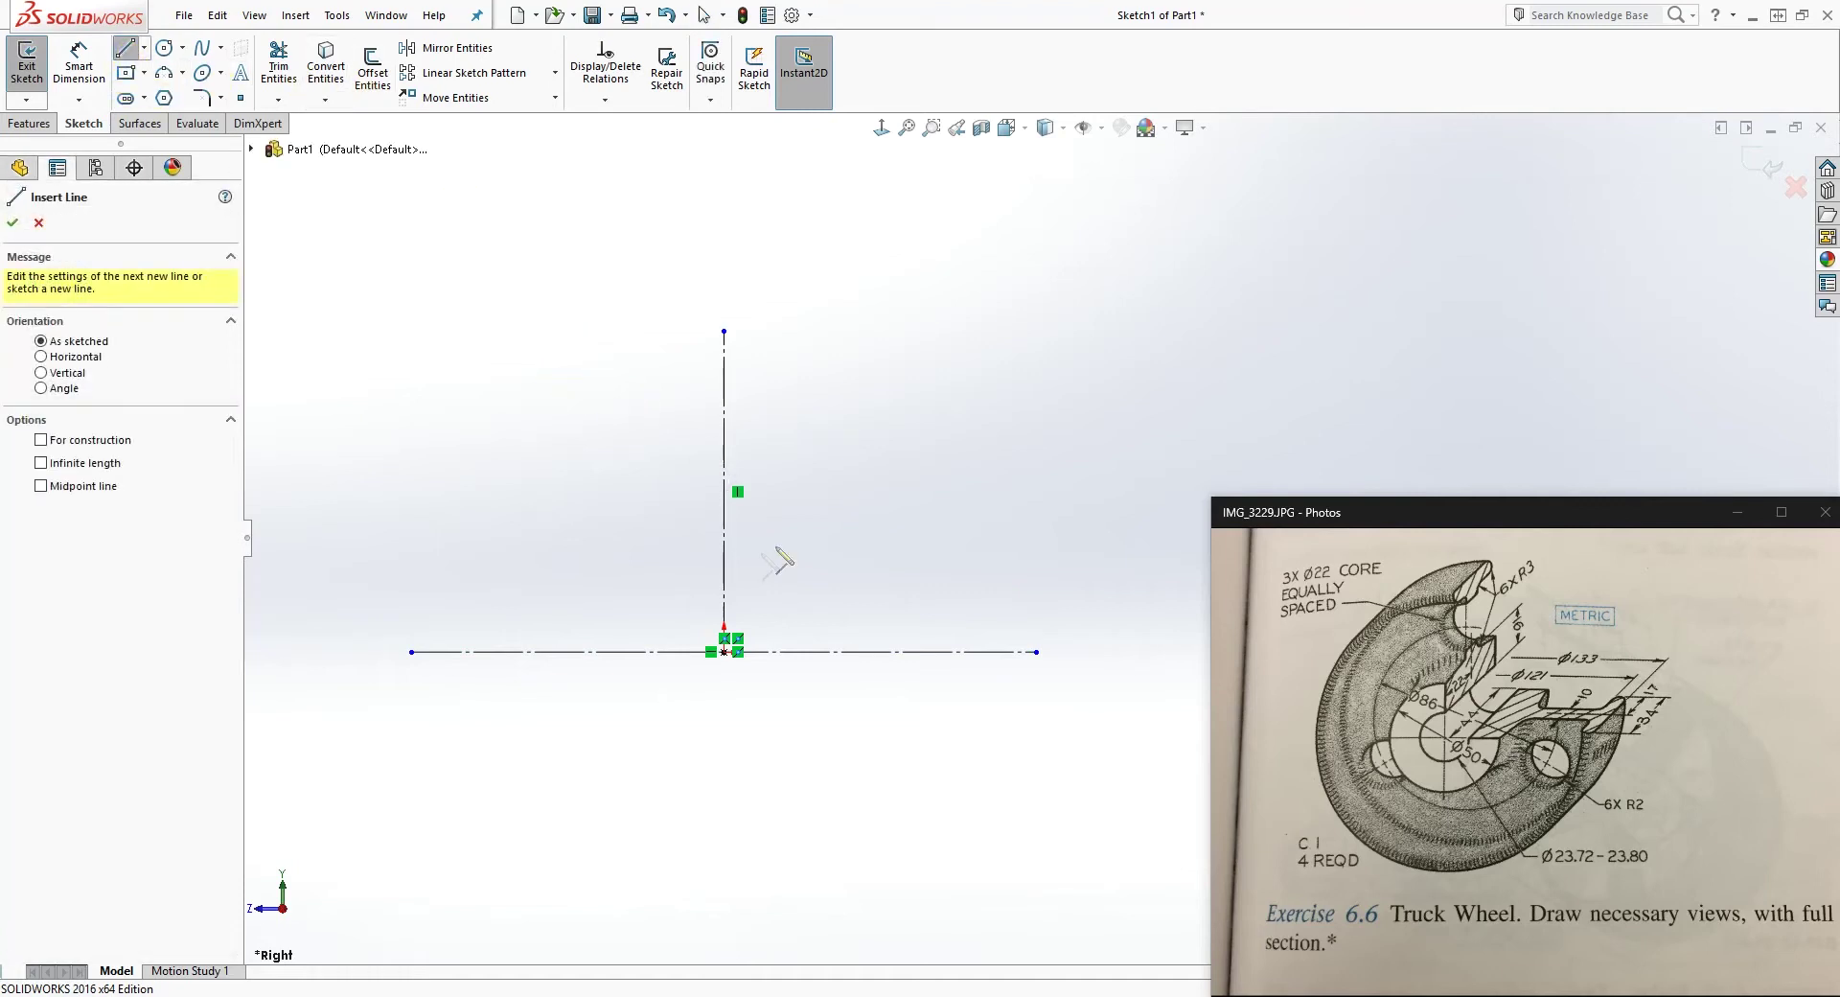
- Draw a bottom line across the vertical centerline and make it horizontal
{"action": "left_click", "coordinate": [504, 578]}
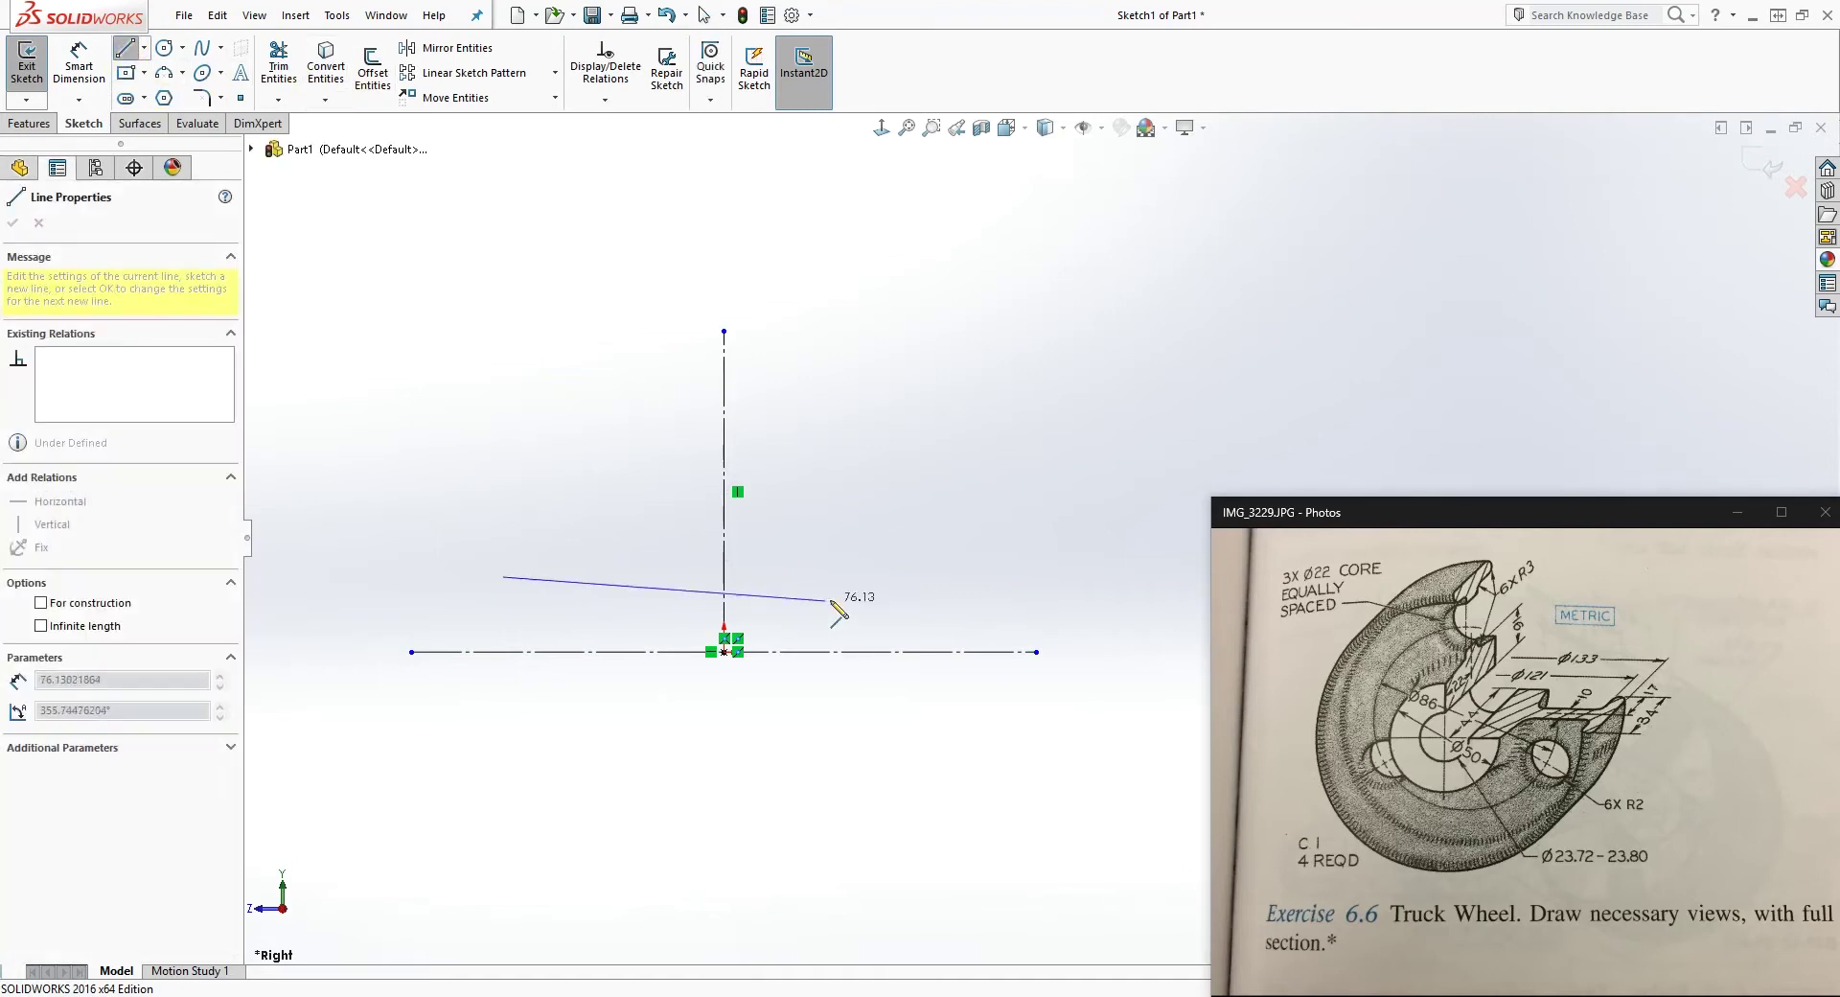
{"action": "left_click", "coordinate": [998, 583]}
{"action": "key", "text": "Escape"}
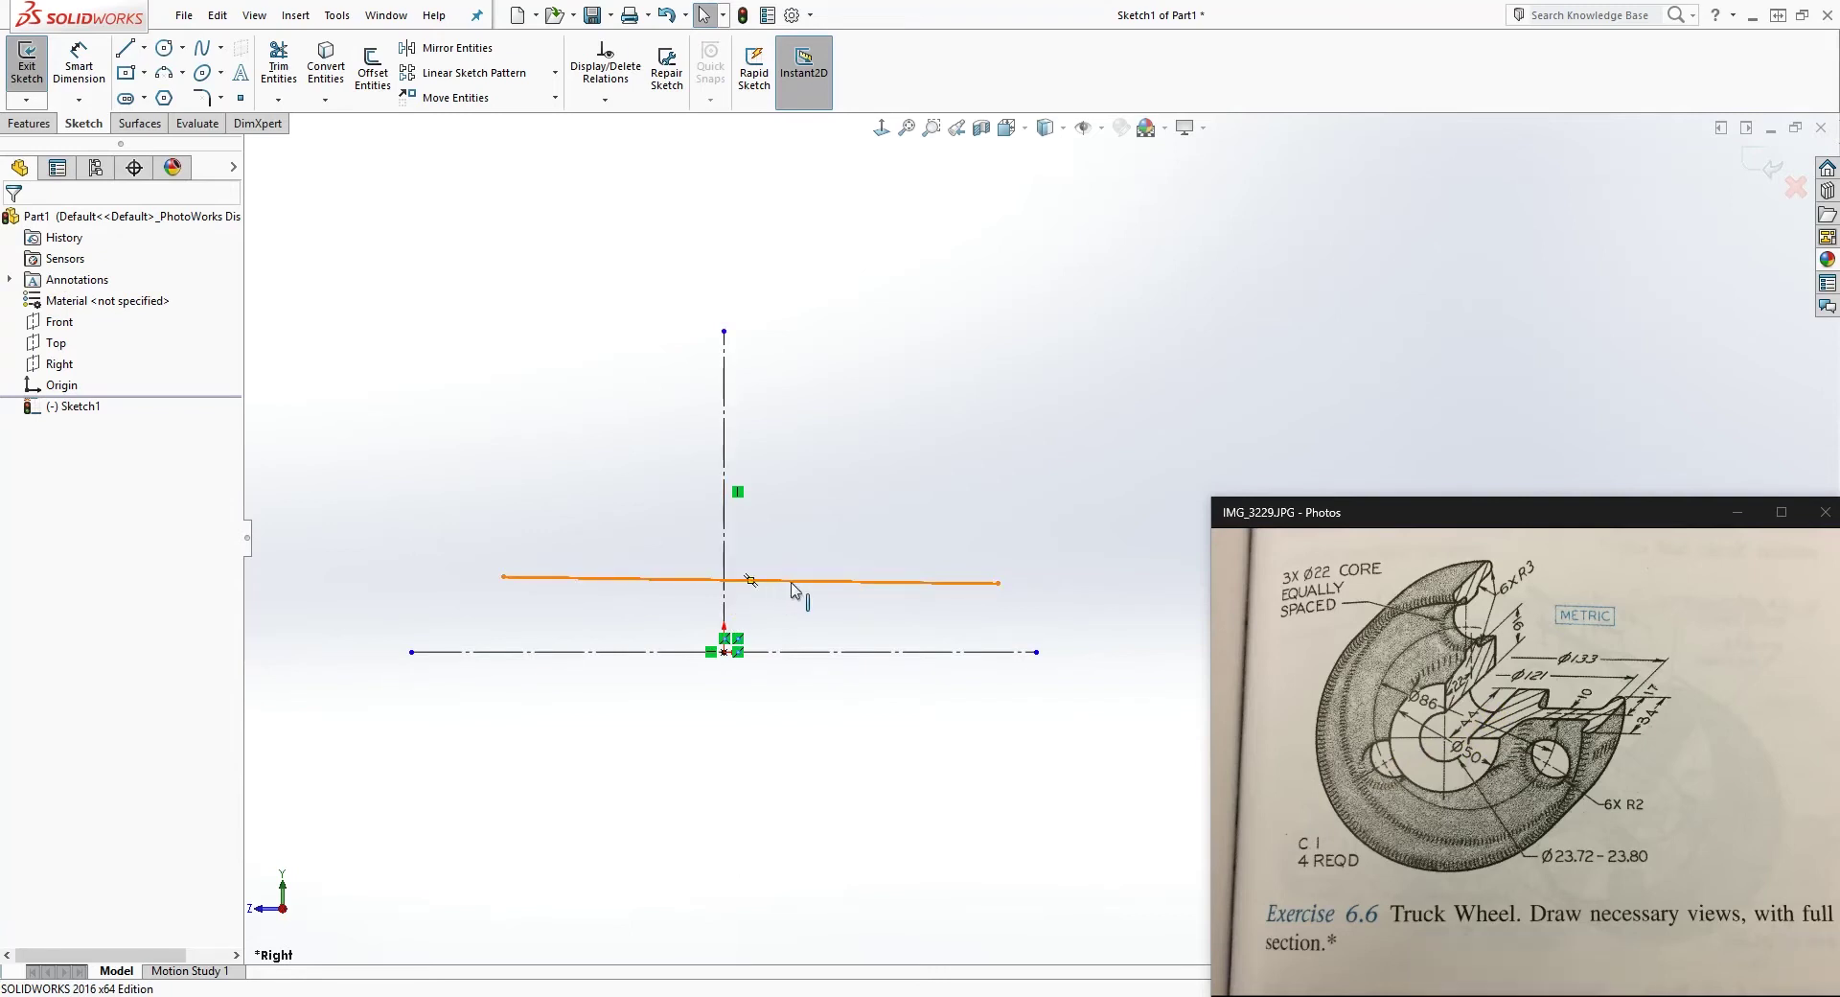
{"action": "left_click", "coordinate": [635, 576]}
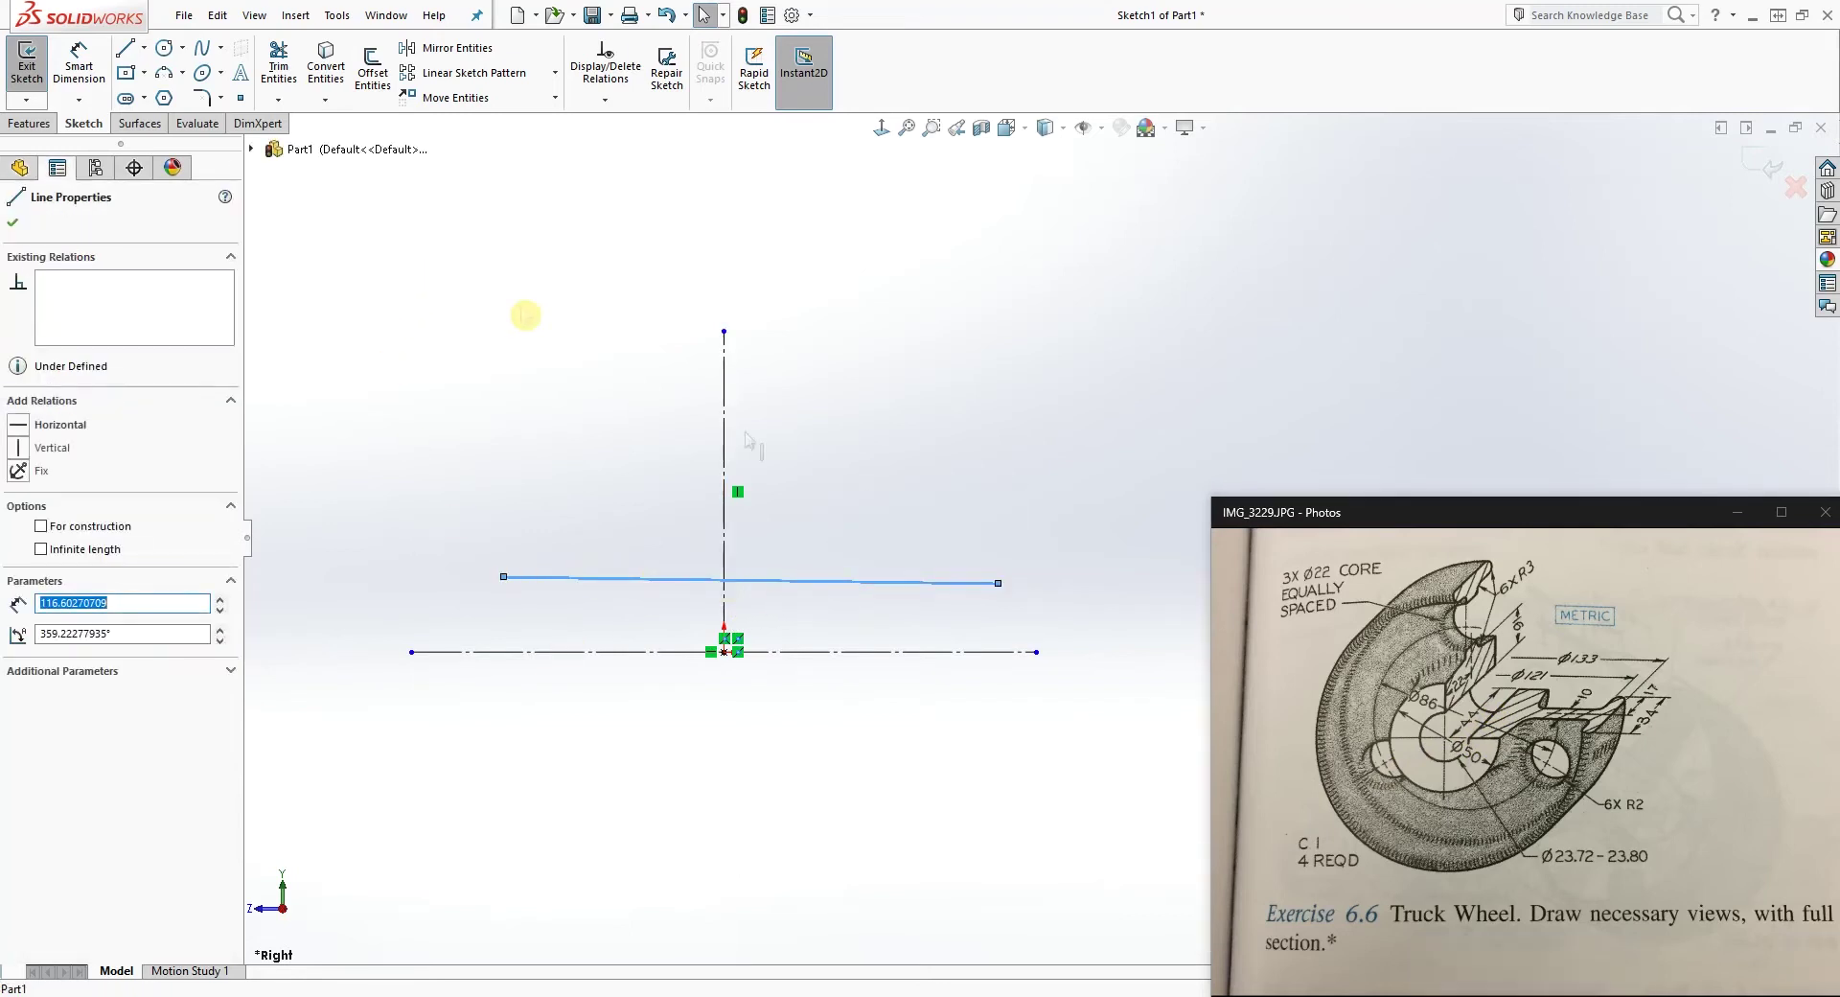
{"action": "left_click", "coordinate": [19, 425]}
{"action": "left_click", "coordinate": [1084, 552]}
- Draw the stepped chain of vertical, slanted and horizontal segments up to the top line
{"action": "key", "text": "l"}
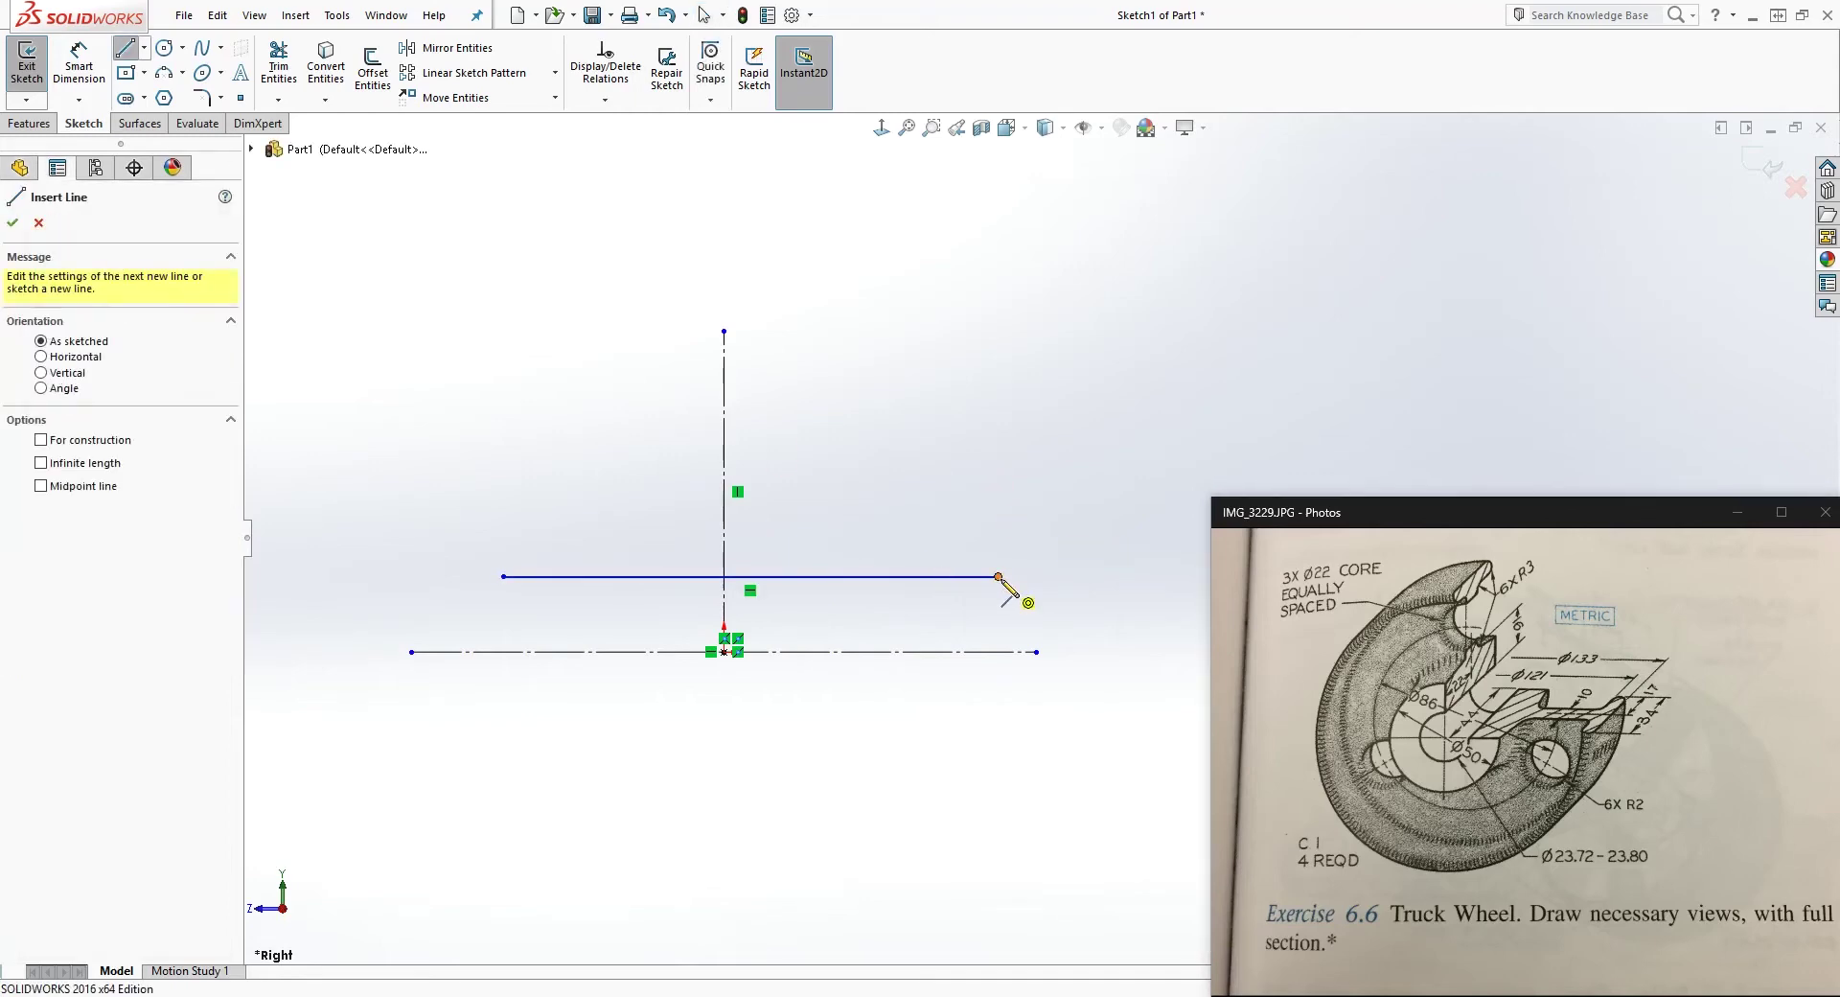
{"action": "left_click", "coordinate": [998, 576]}
{"action": "left_click", "coordinate": [999, 482]}
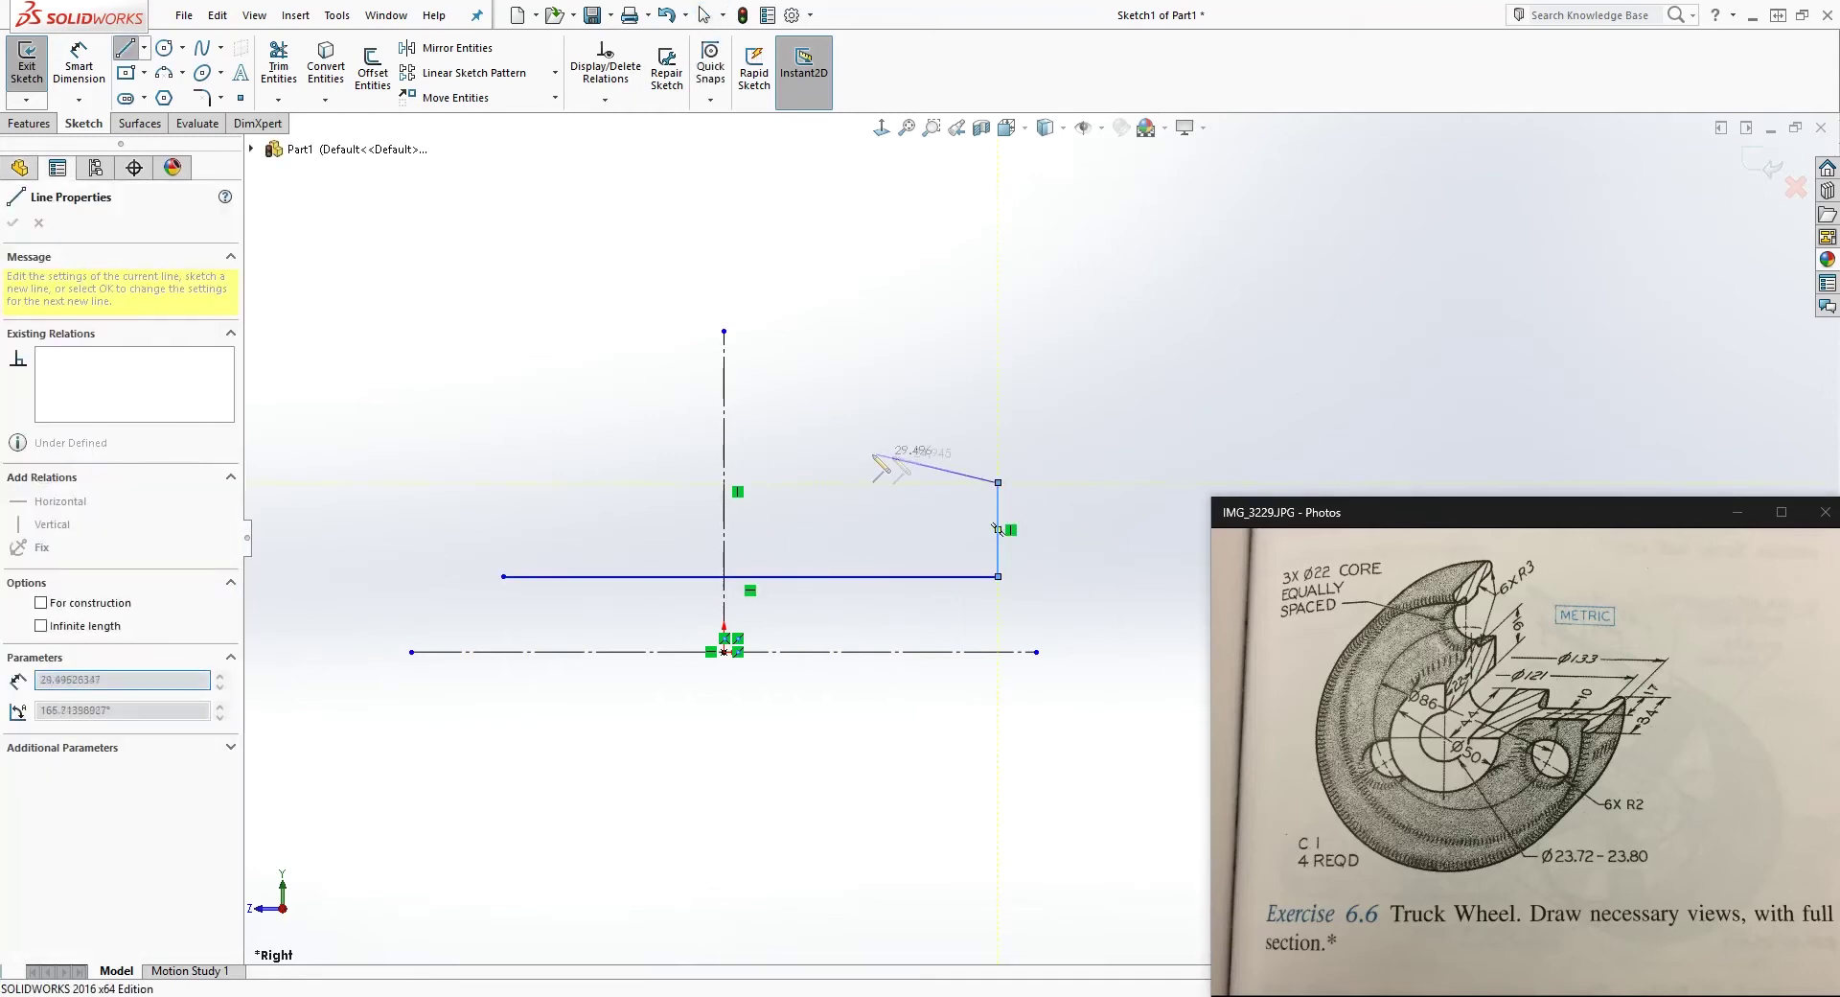
{"action": "left_click", "coordinate": [850, 451]}
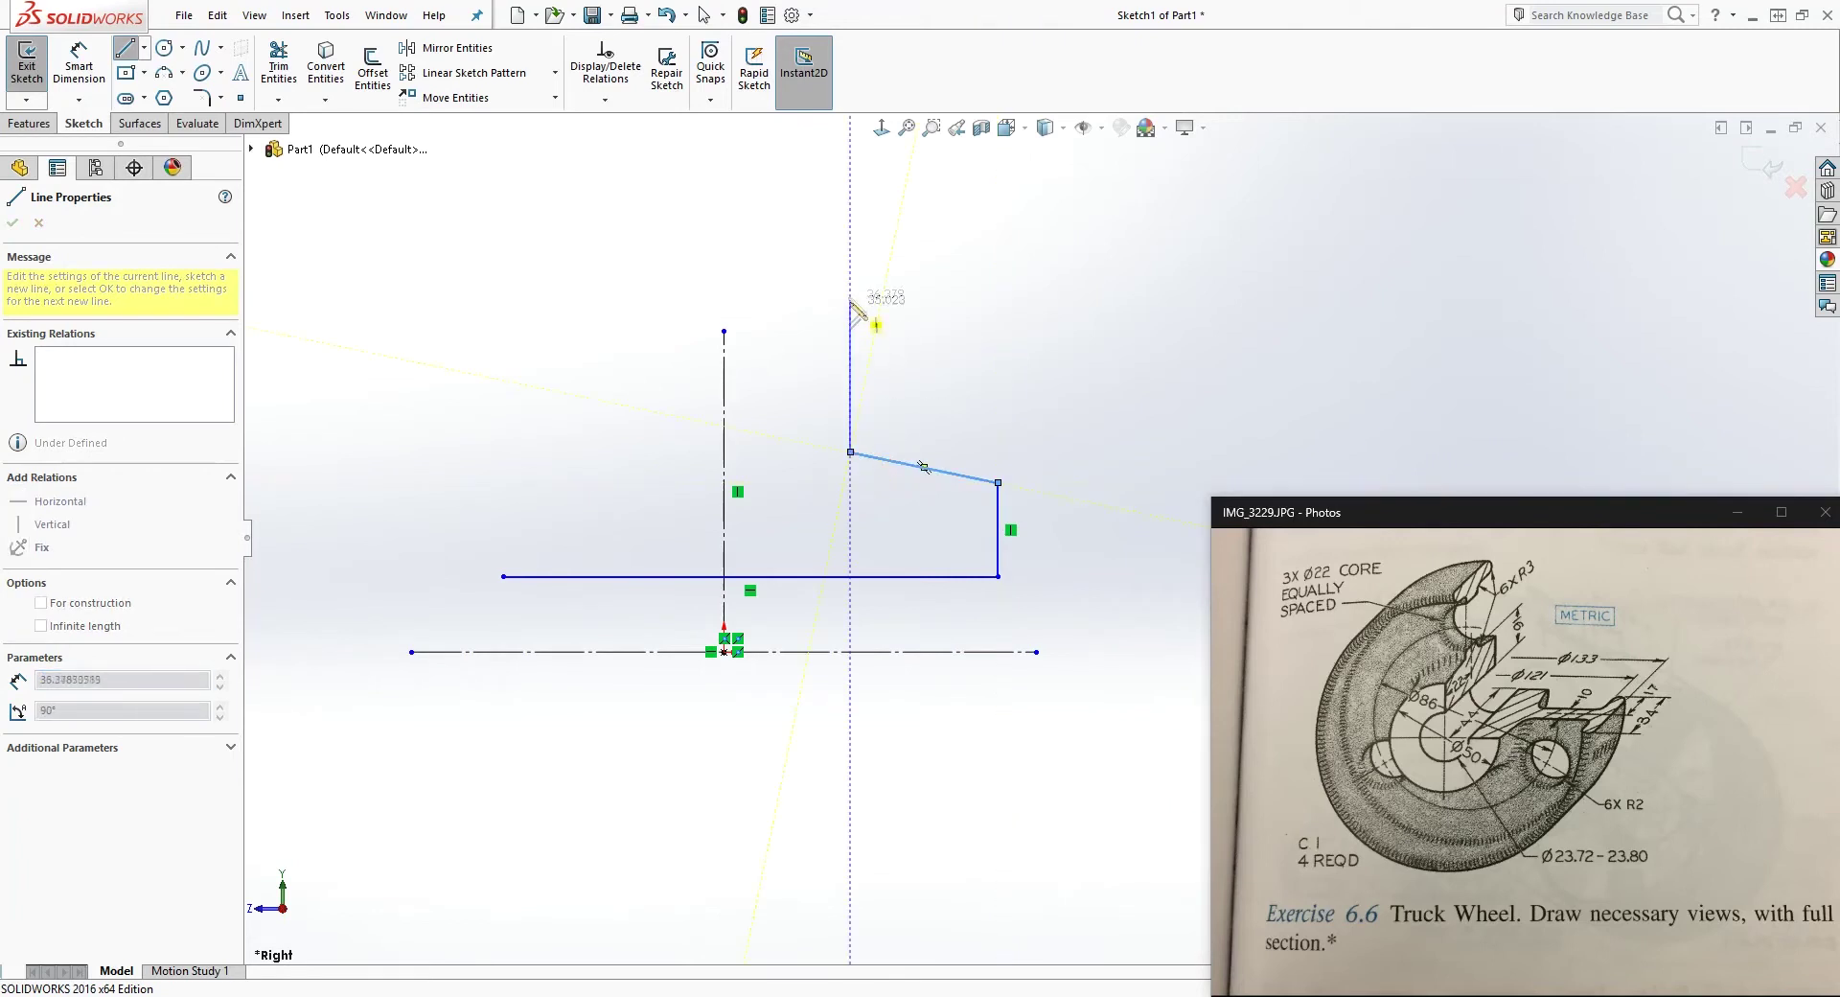
{"action": "left_click", "coordinate": [850, 234]}
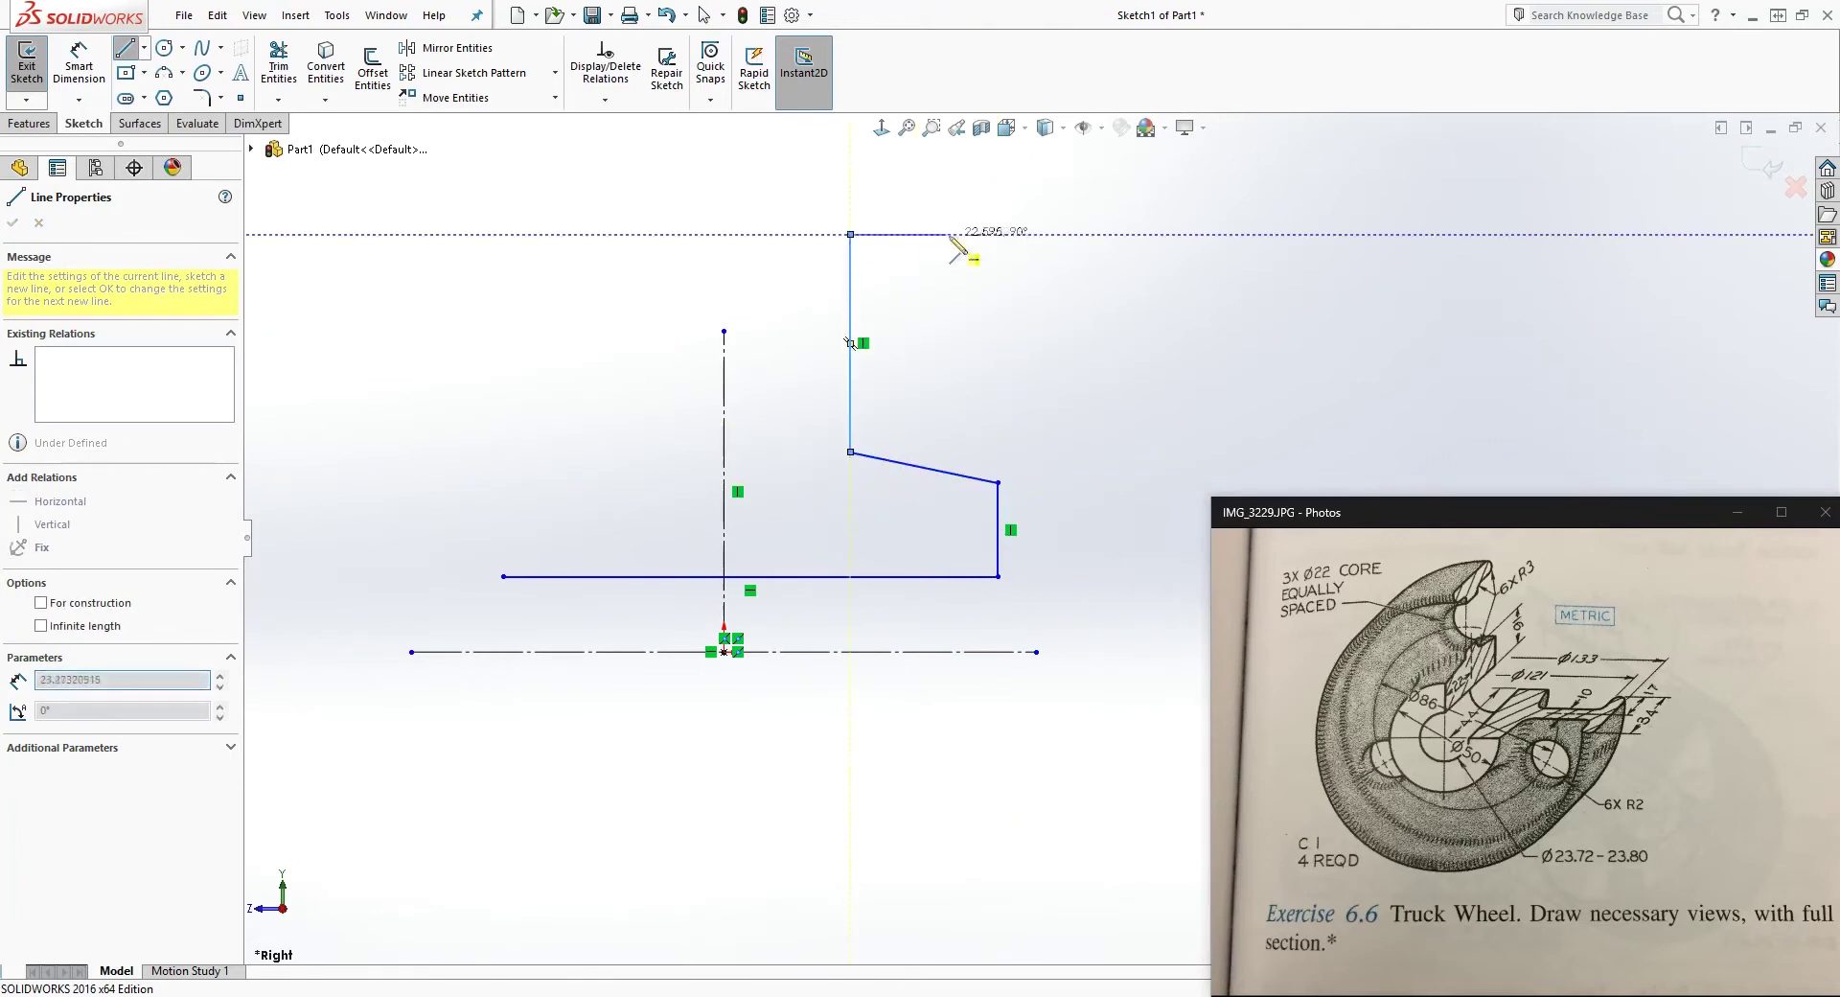
{"action": "left_click", "coordinate": [965, 234]}
{"action": "left_click", "coordinate": [965, 182]}
{"action": "left_click", "coordinate": [733, 181]}
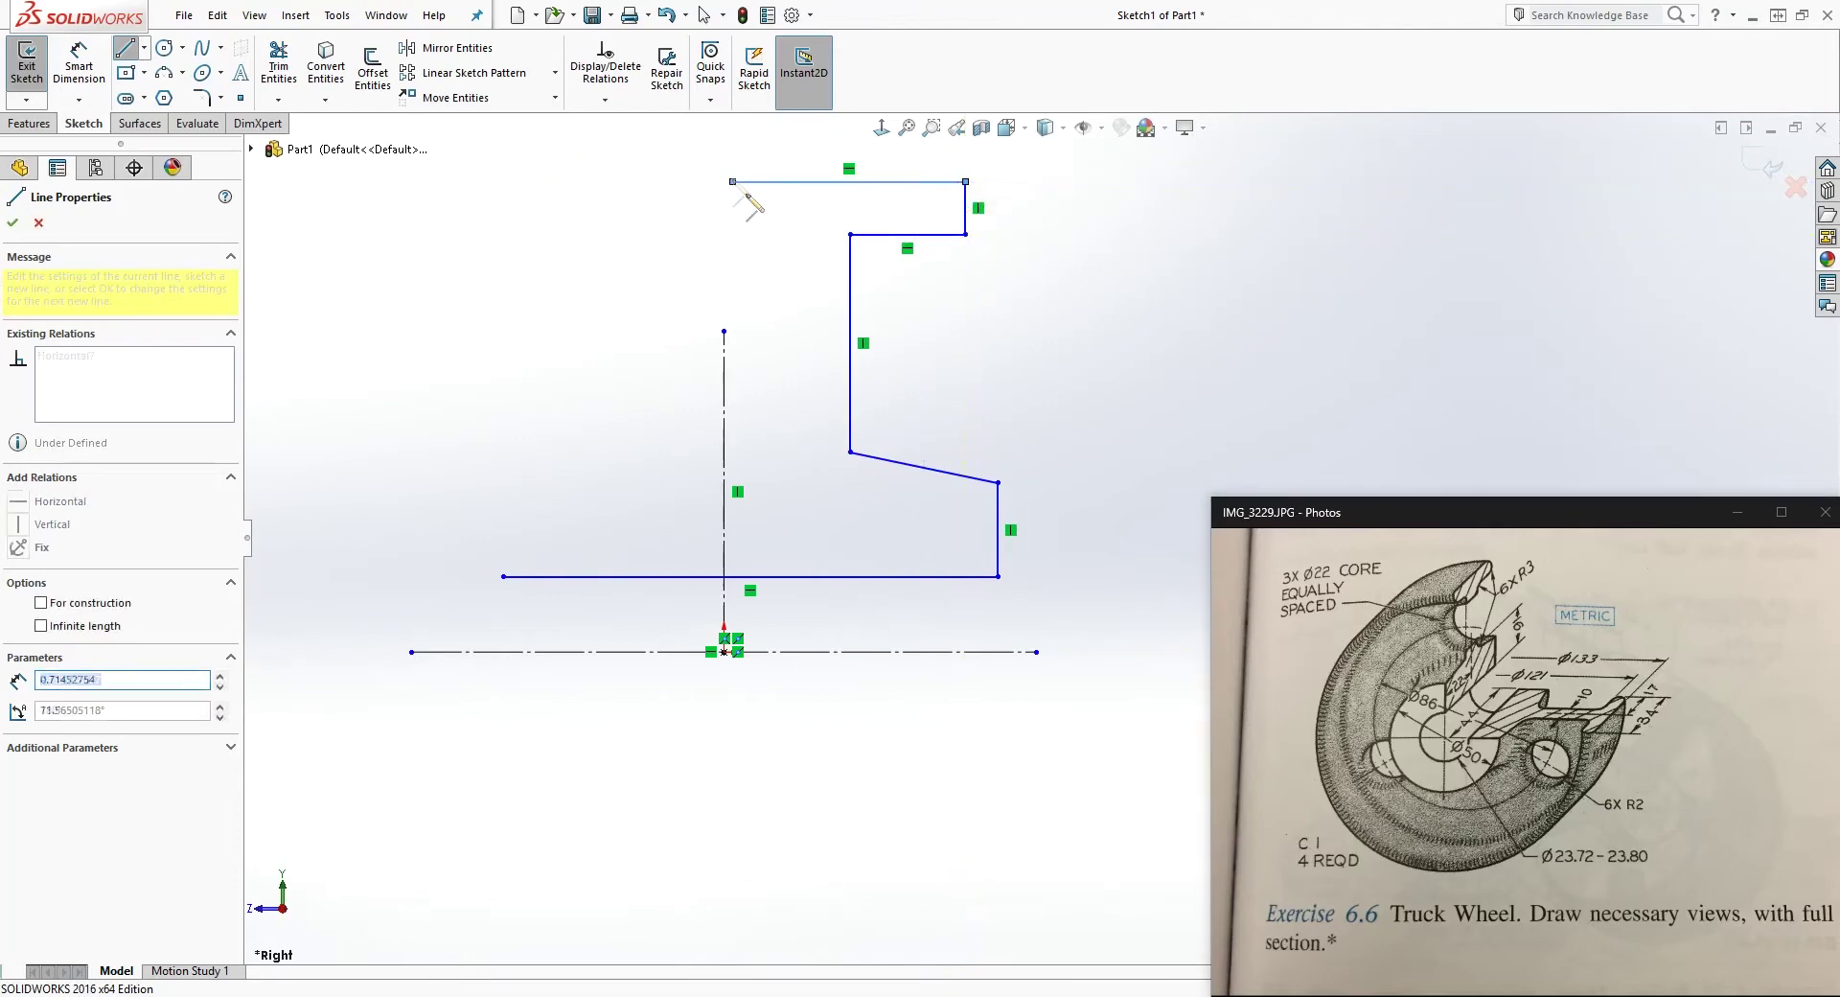
{"action": "key", "text": "Escape"}
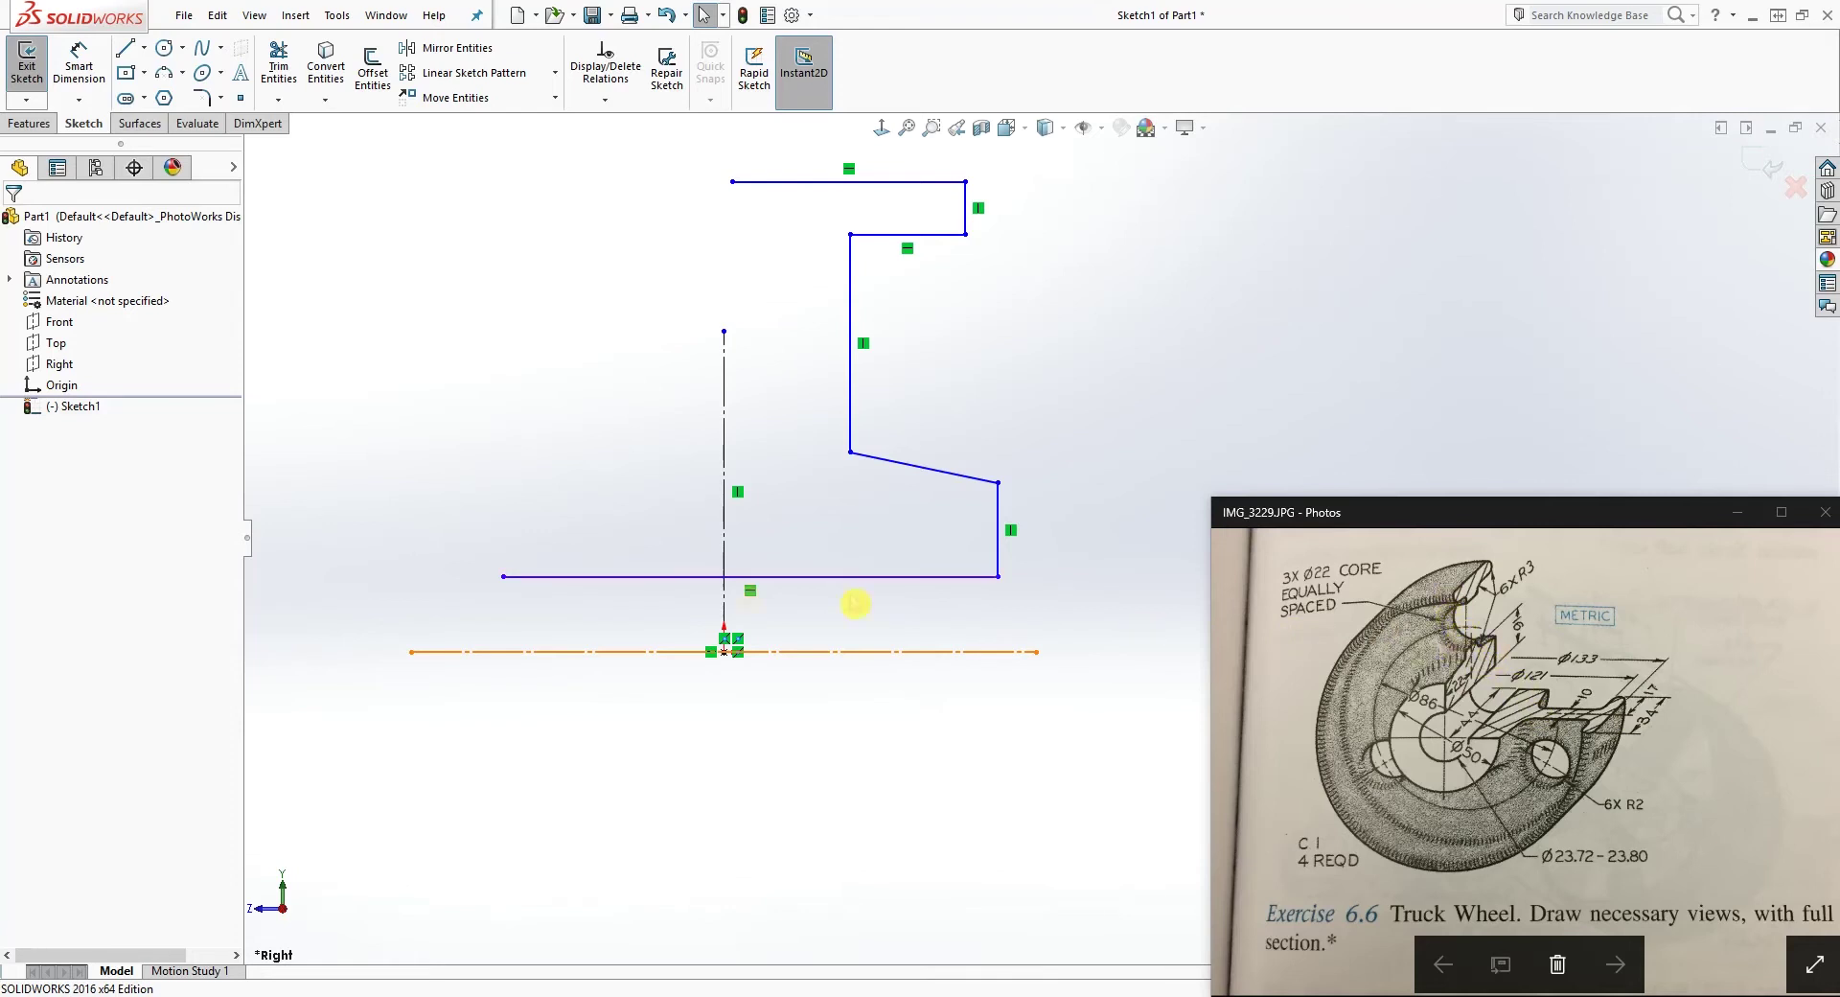
{"action": "left_click", "coordinate": [998, 576]}
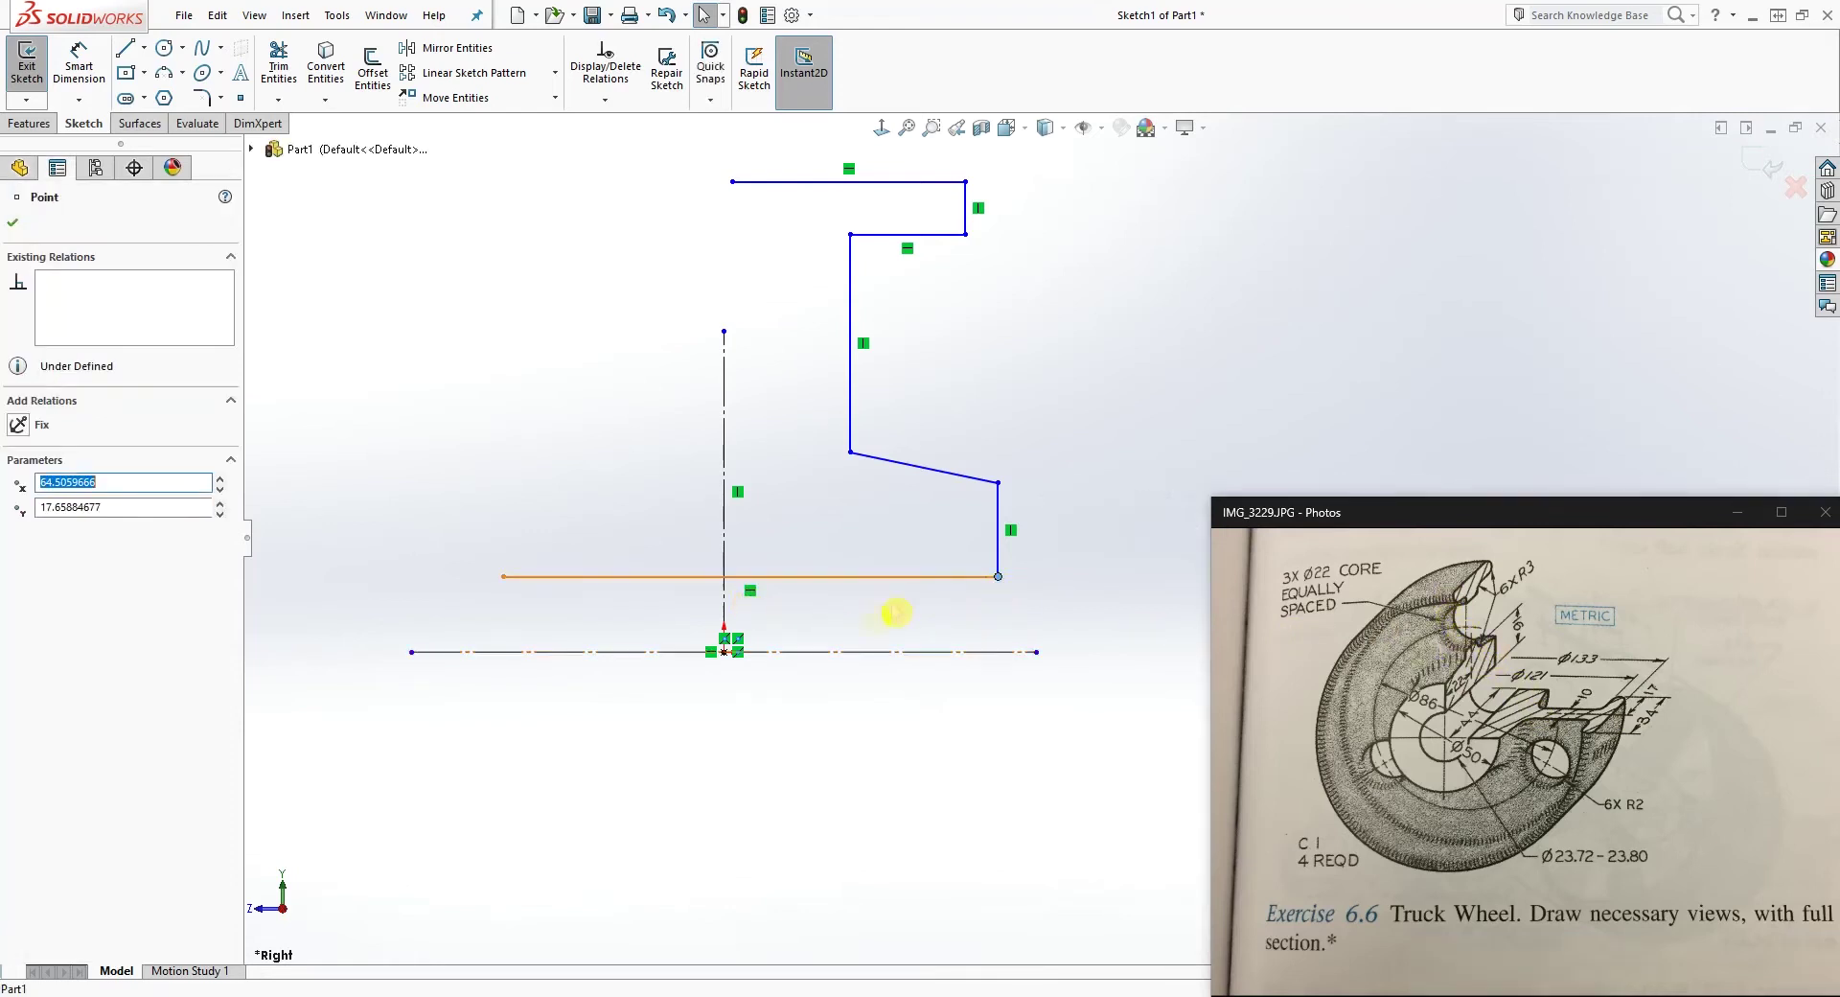
- Make both bottom-line endpoints symmetric about the vertical centerline
{"action": "left_click", "coordinate": [505, 579], "text": "ctrl"}
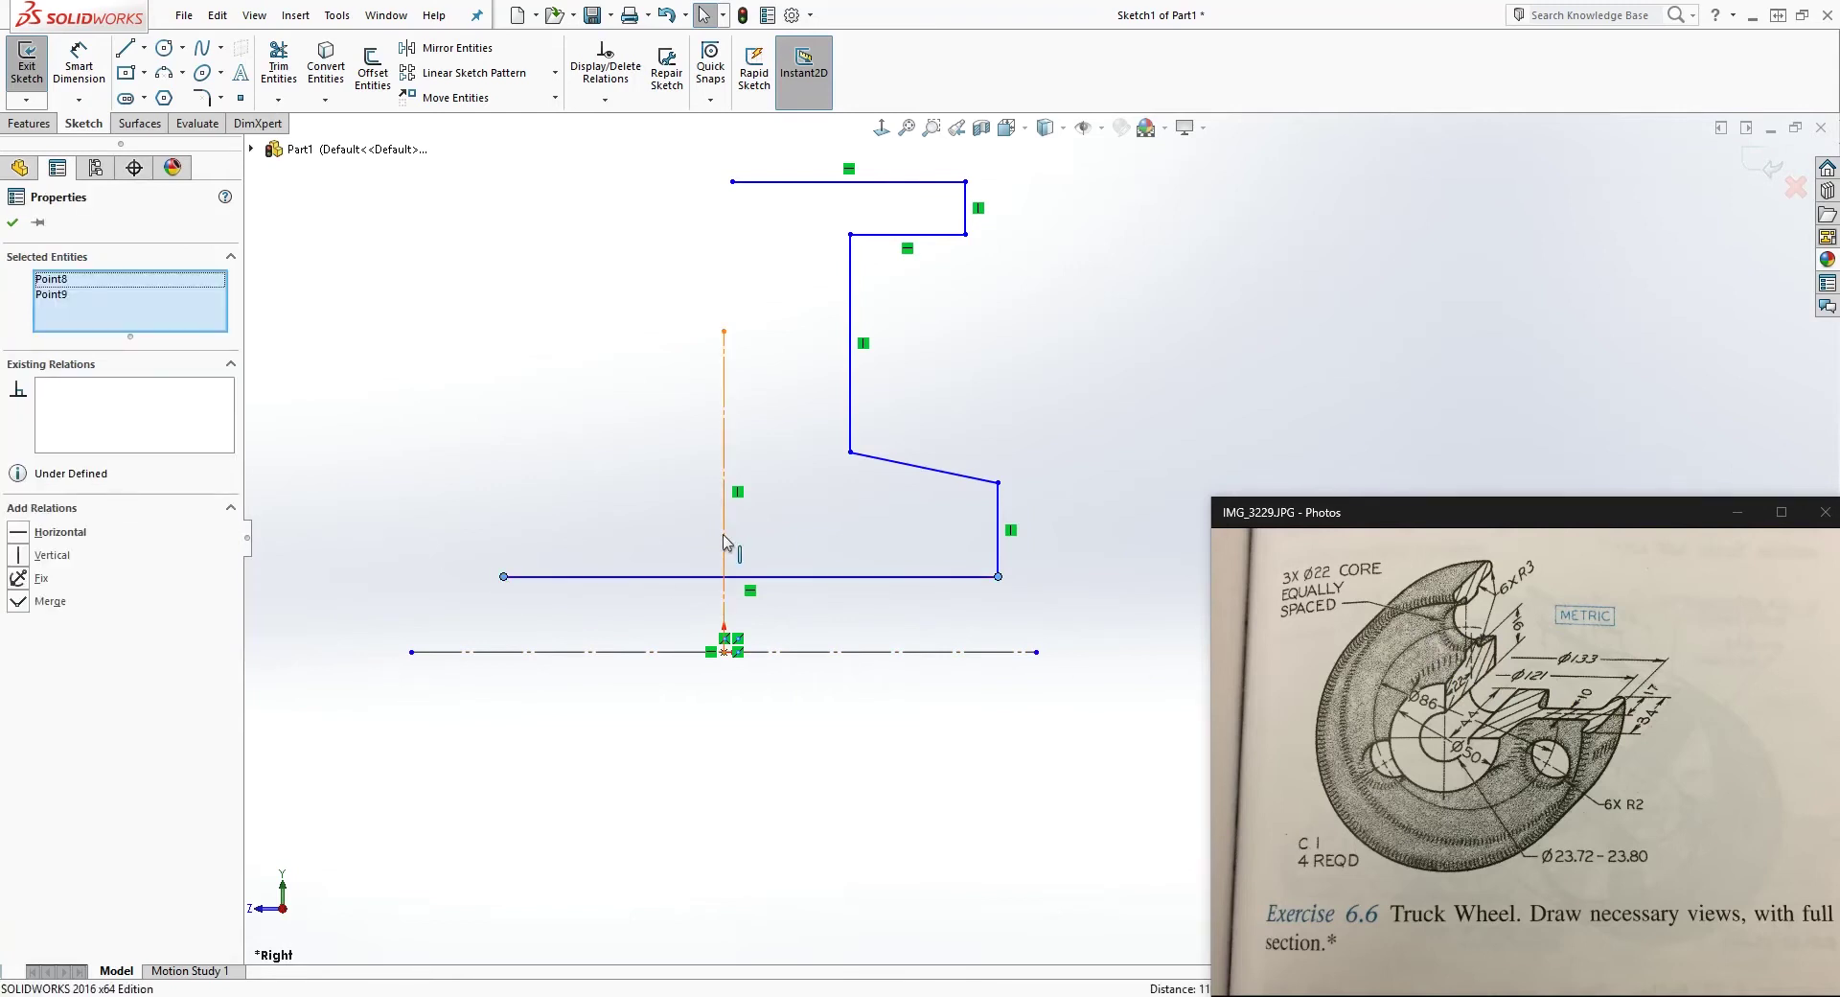
{"action": "left_click", "coordinate": [725, 543], "text": "ctrl"}
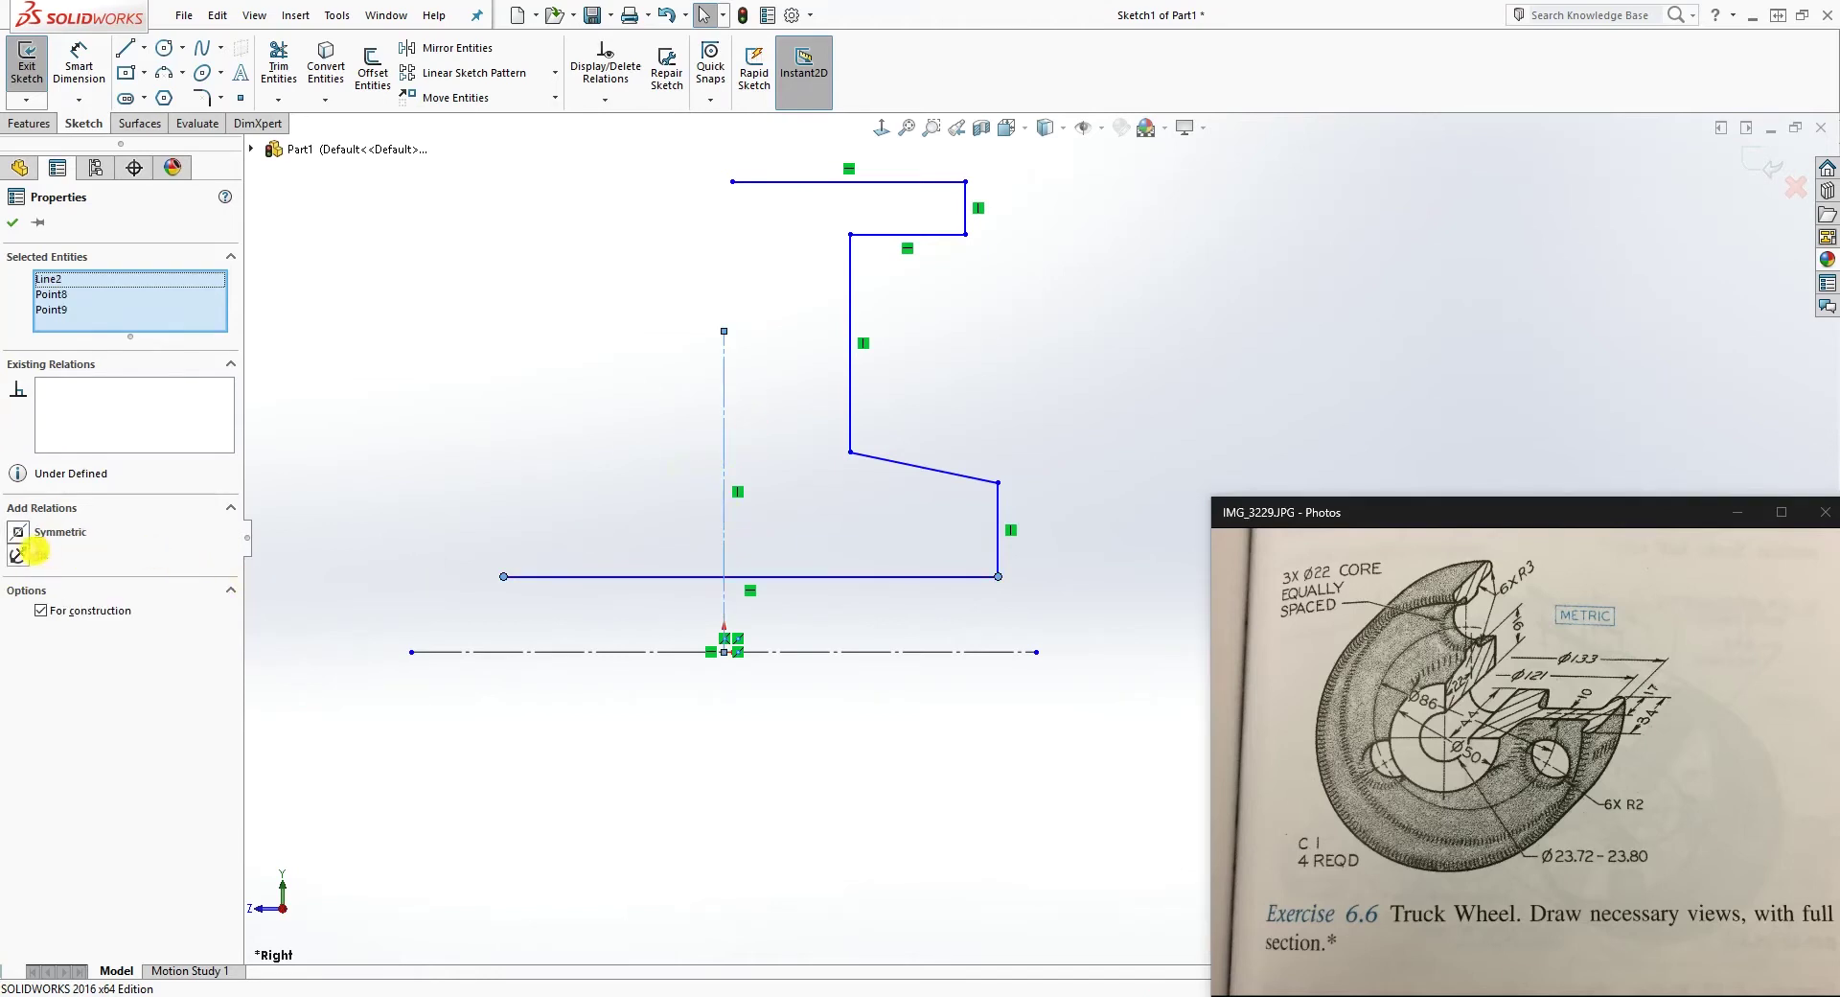
{"action": "left_click", "coordinate": [19, 531]}
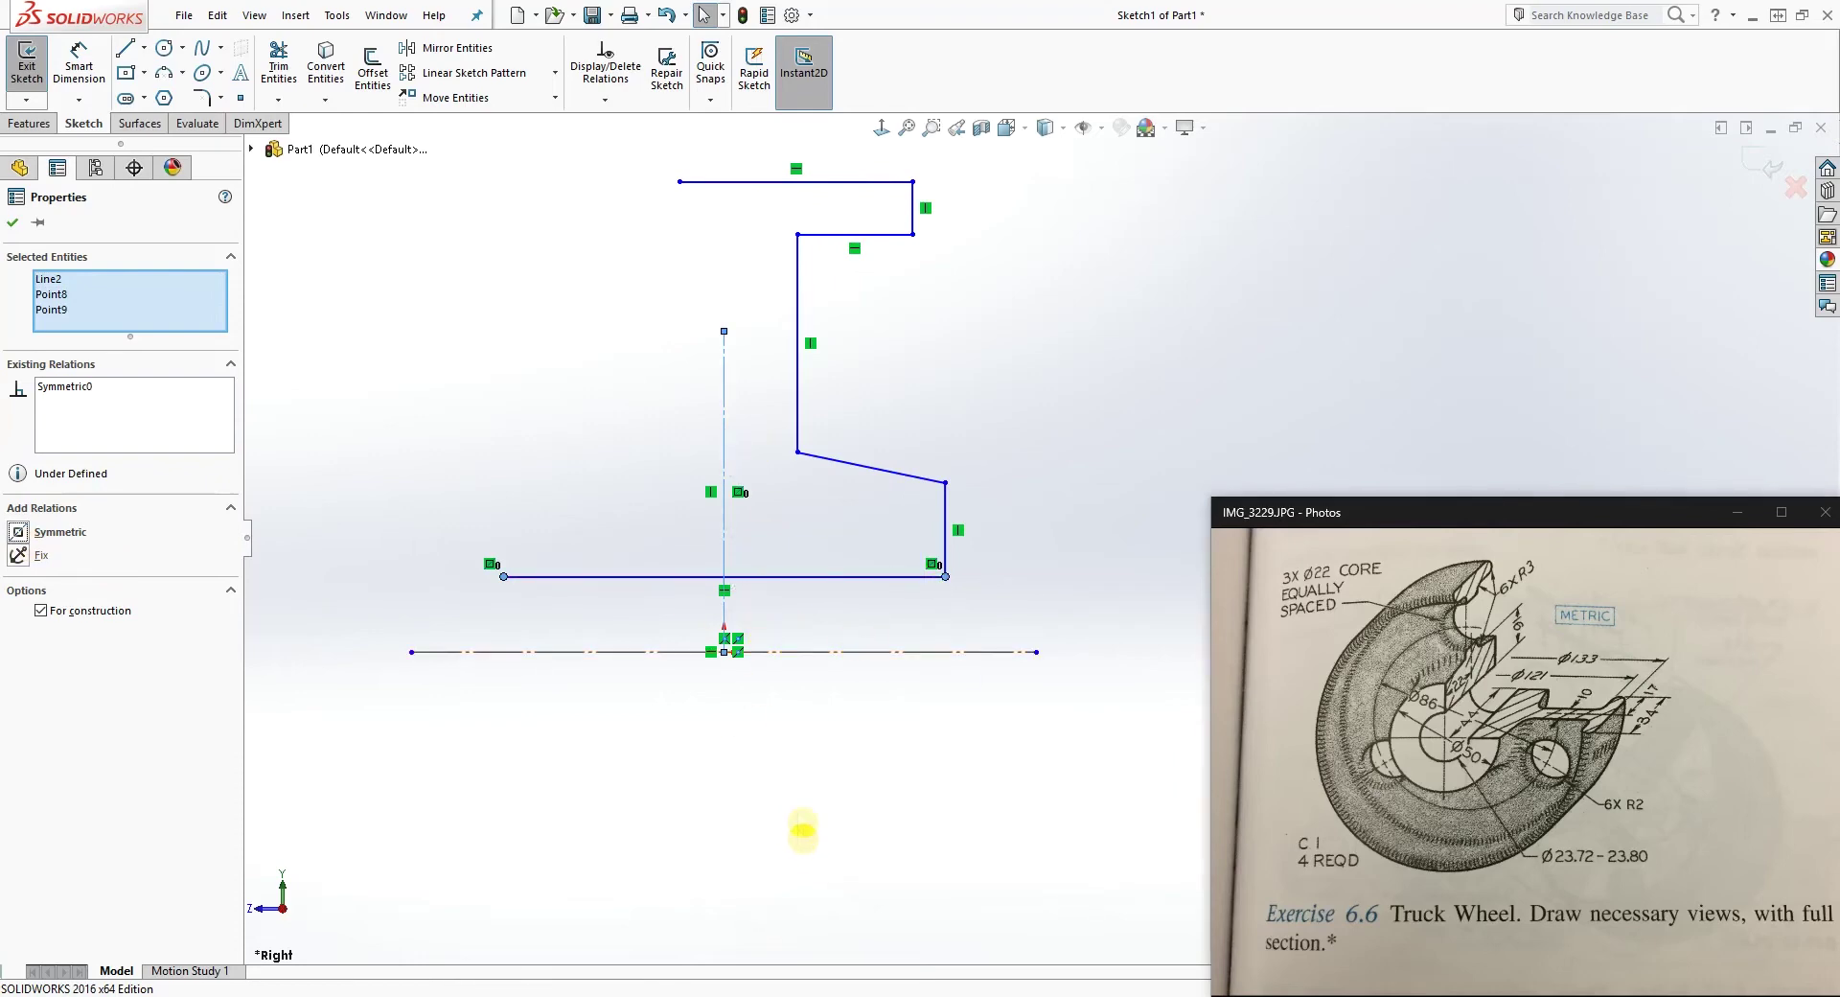
{"action": "key", "text": "d"}
{"action": "left_click", "coordinate": [814, 576]}
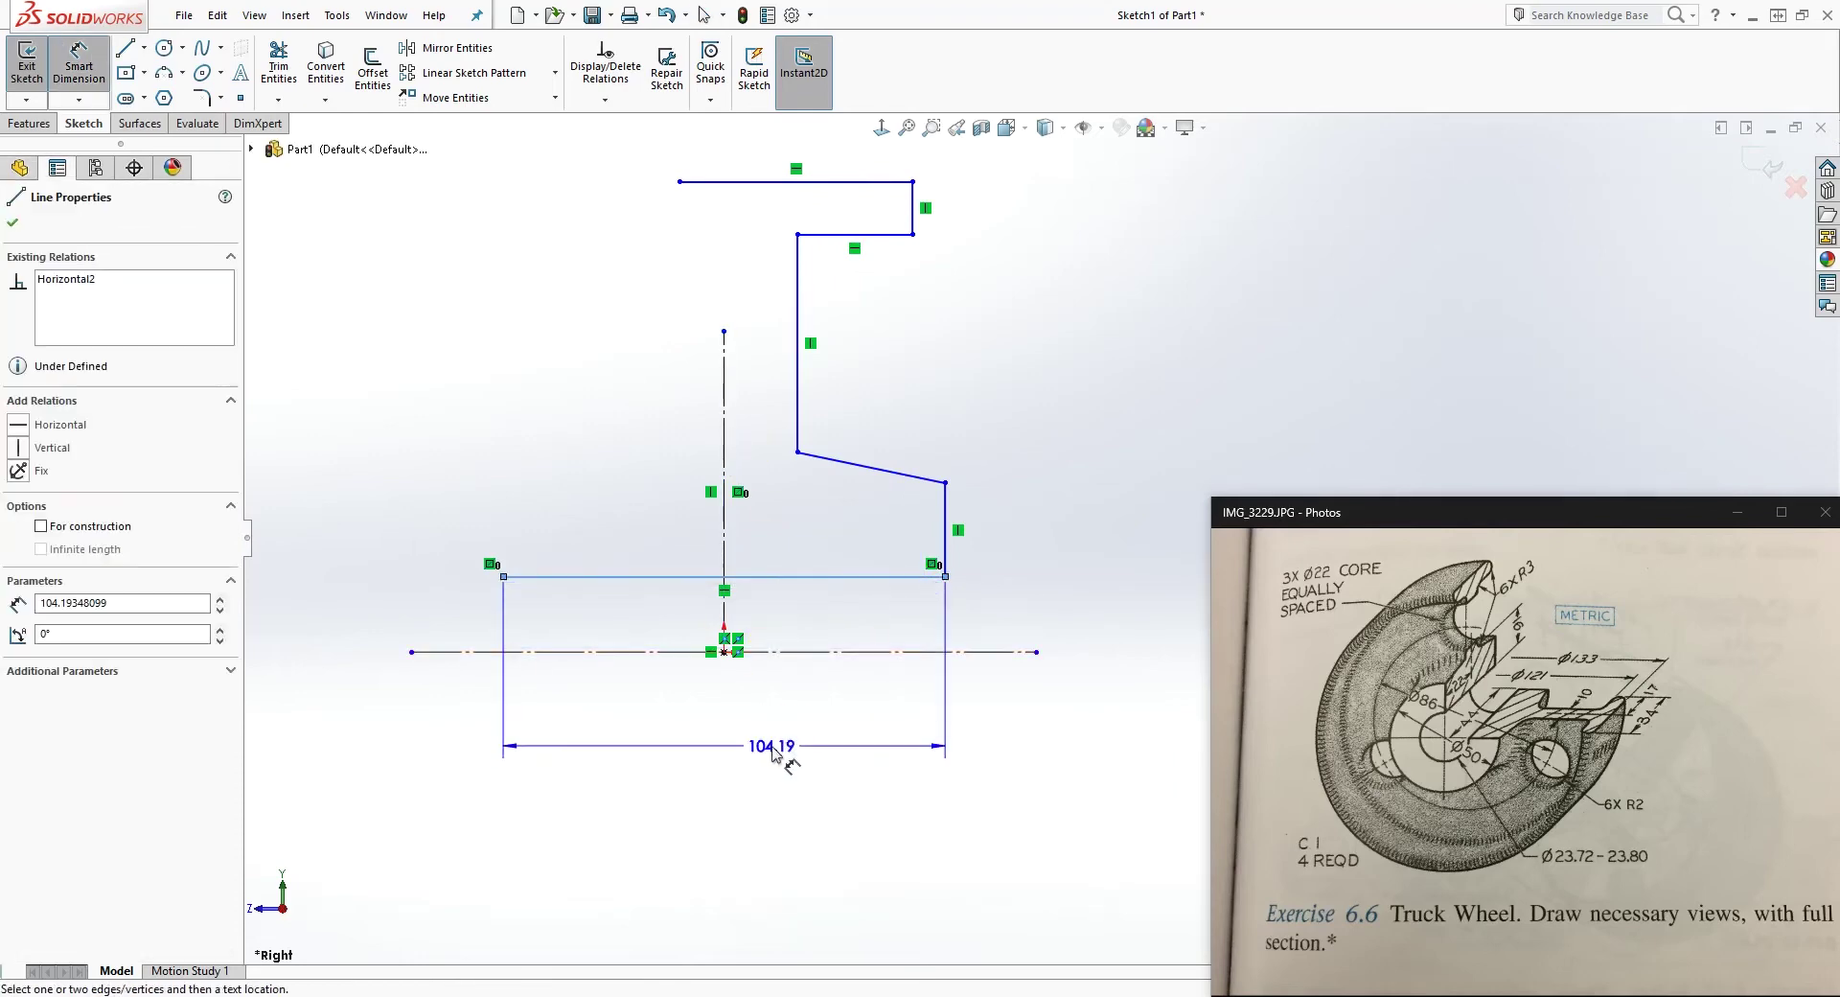
- Dimension the bottom line's length to 44 mm
{"action": "left_click", "coordinate": [772, 753]}
{"action": "type", "text": "44"}
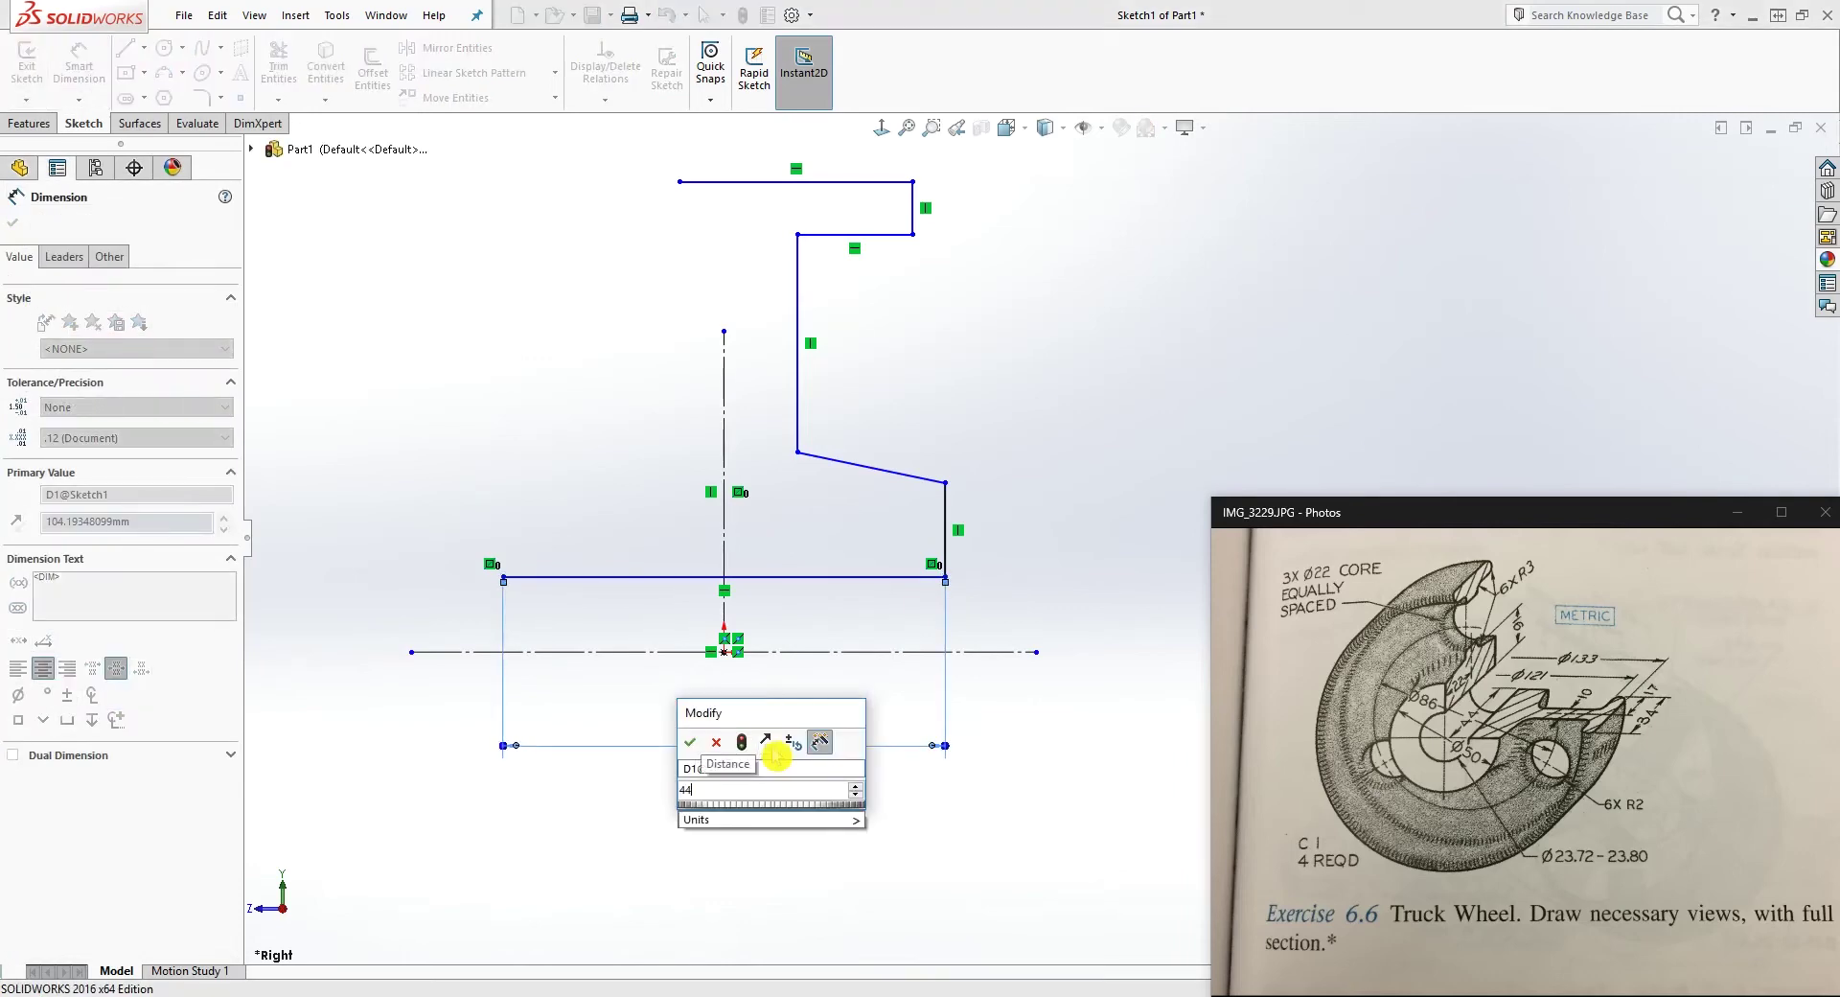
{"action": "key", "text": "Return"}
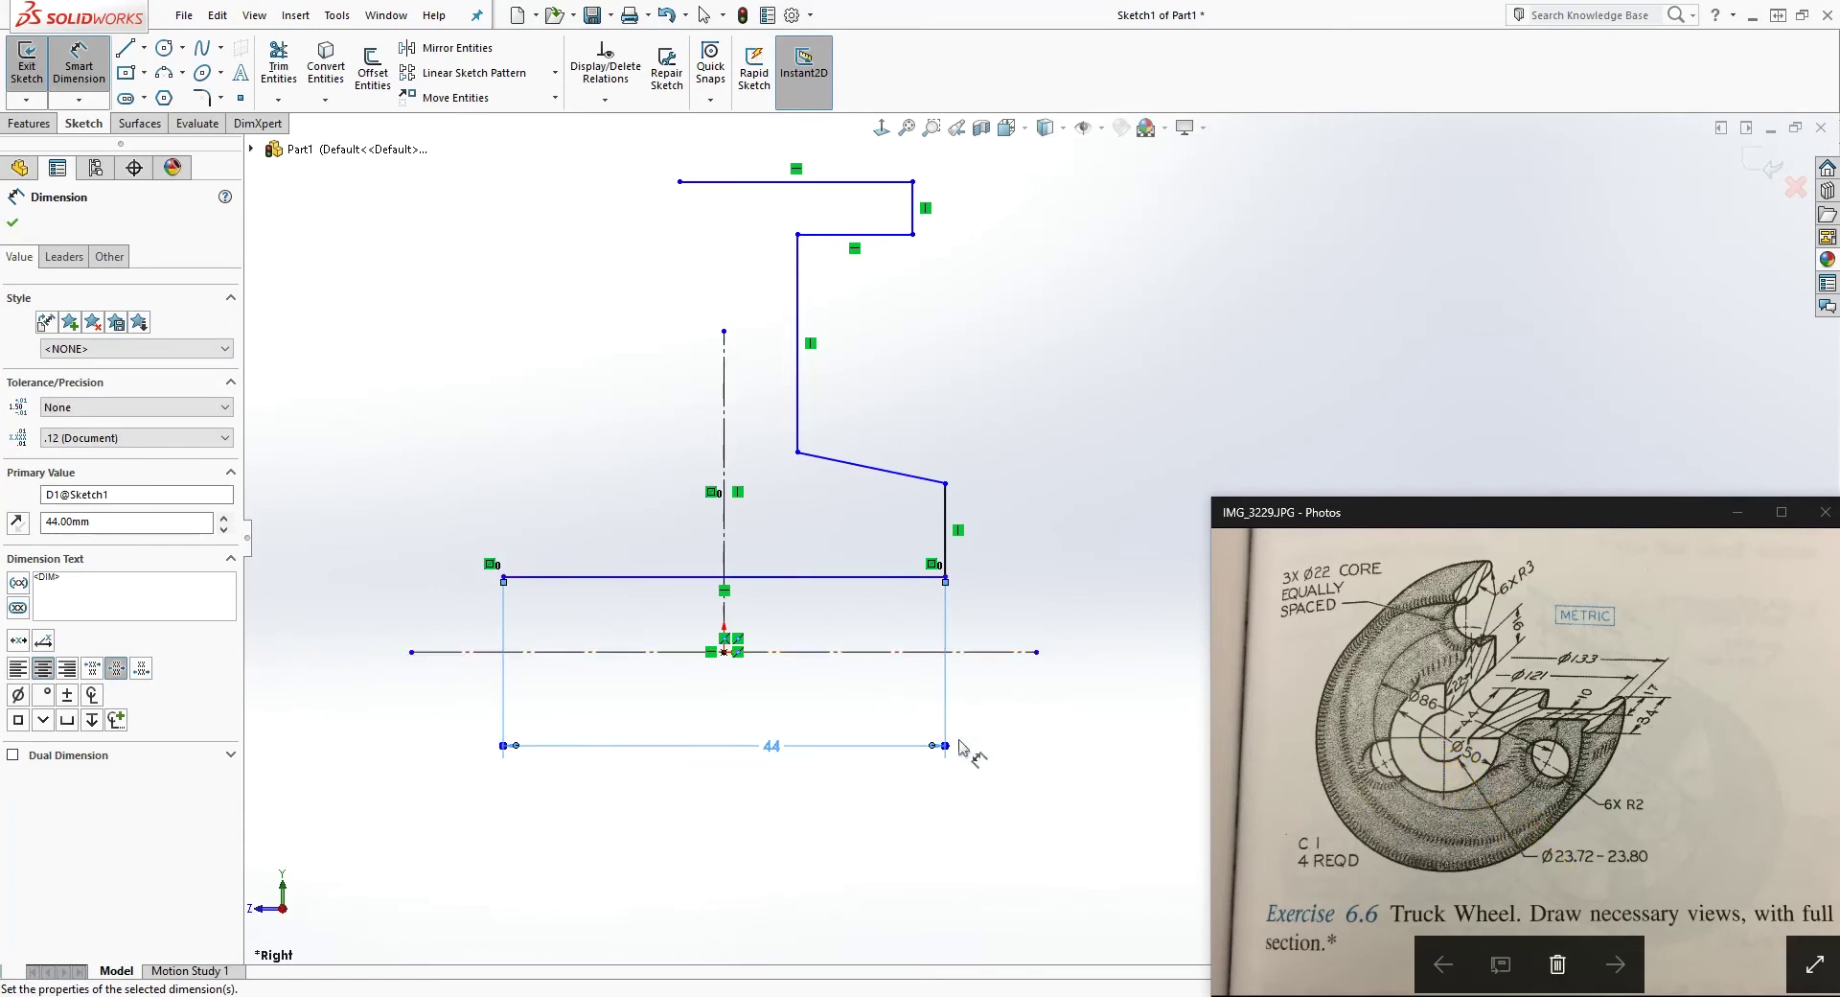
{"action": "left_click", "coordinate": [923, 576]}
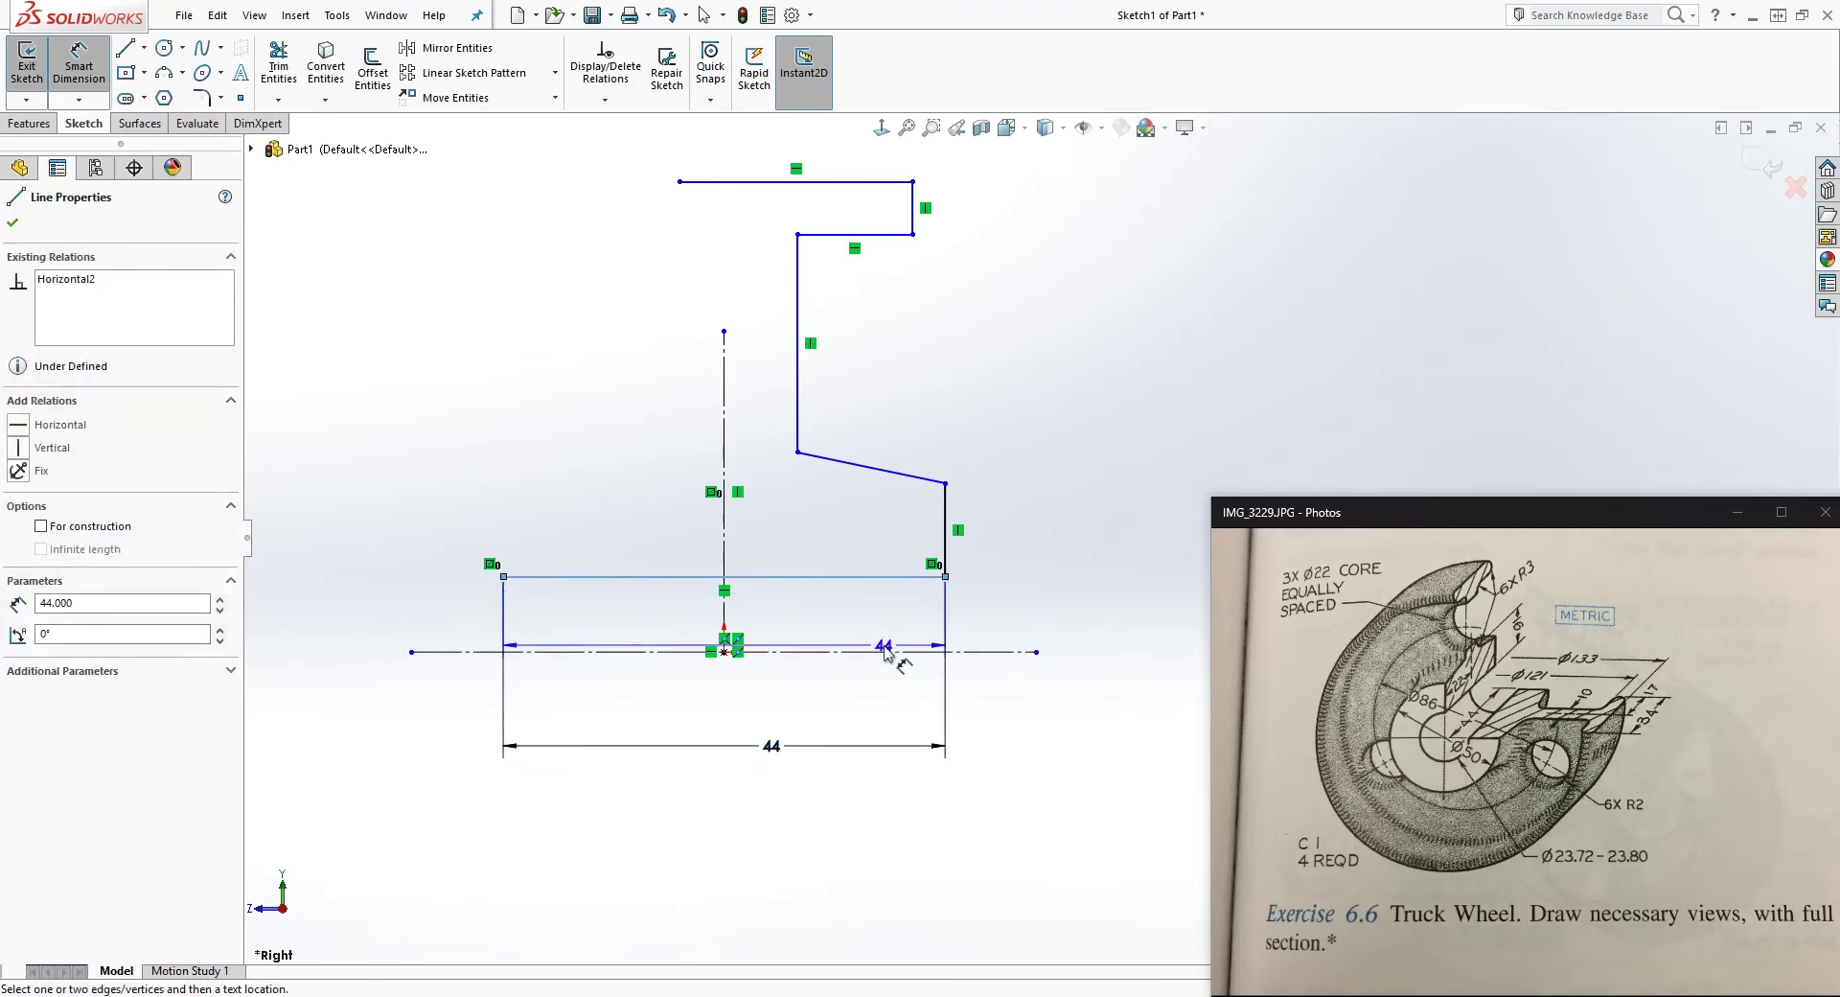
{"action": "left_click", "coordinate": [880, 652]}
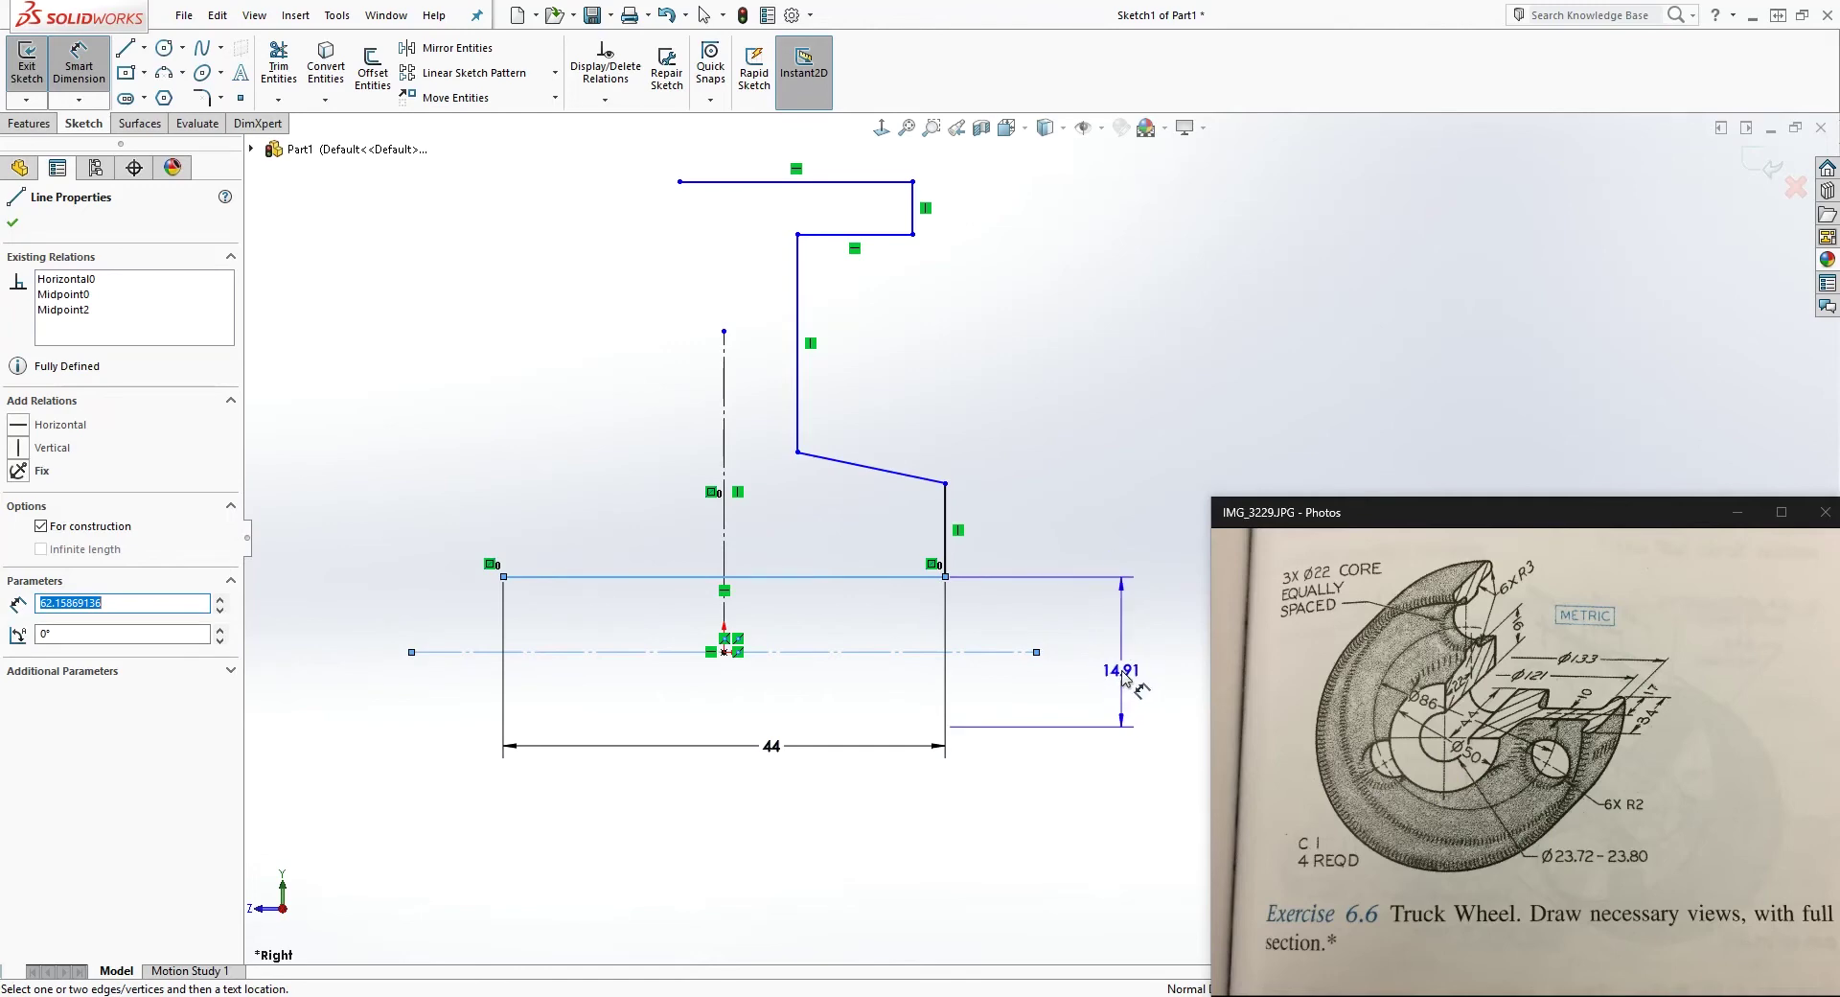
- Set the bottom line's distance from the horizontal centerline to 23.76 mm via =(23.72+23.80)/2
{"action": "left_click", "coordinate": [1121, 674]}
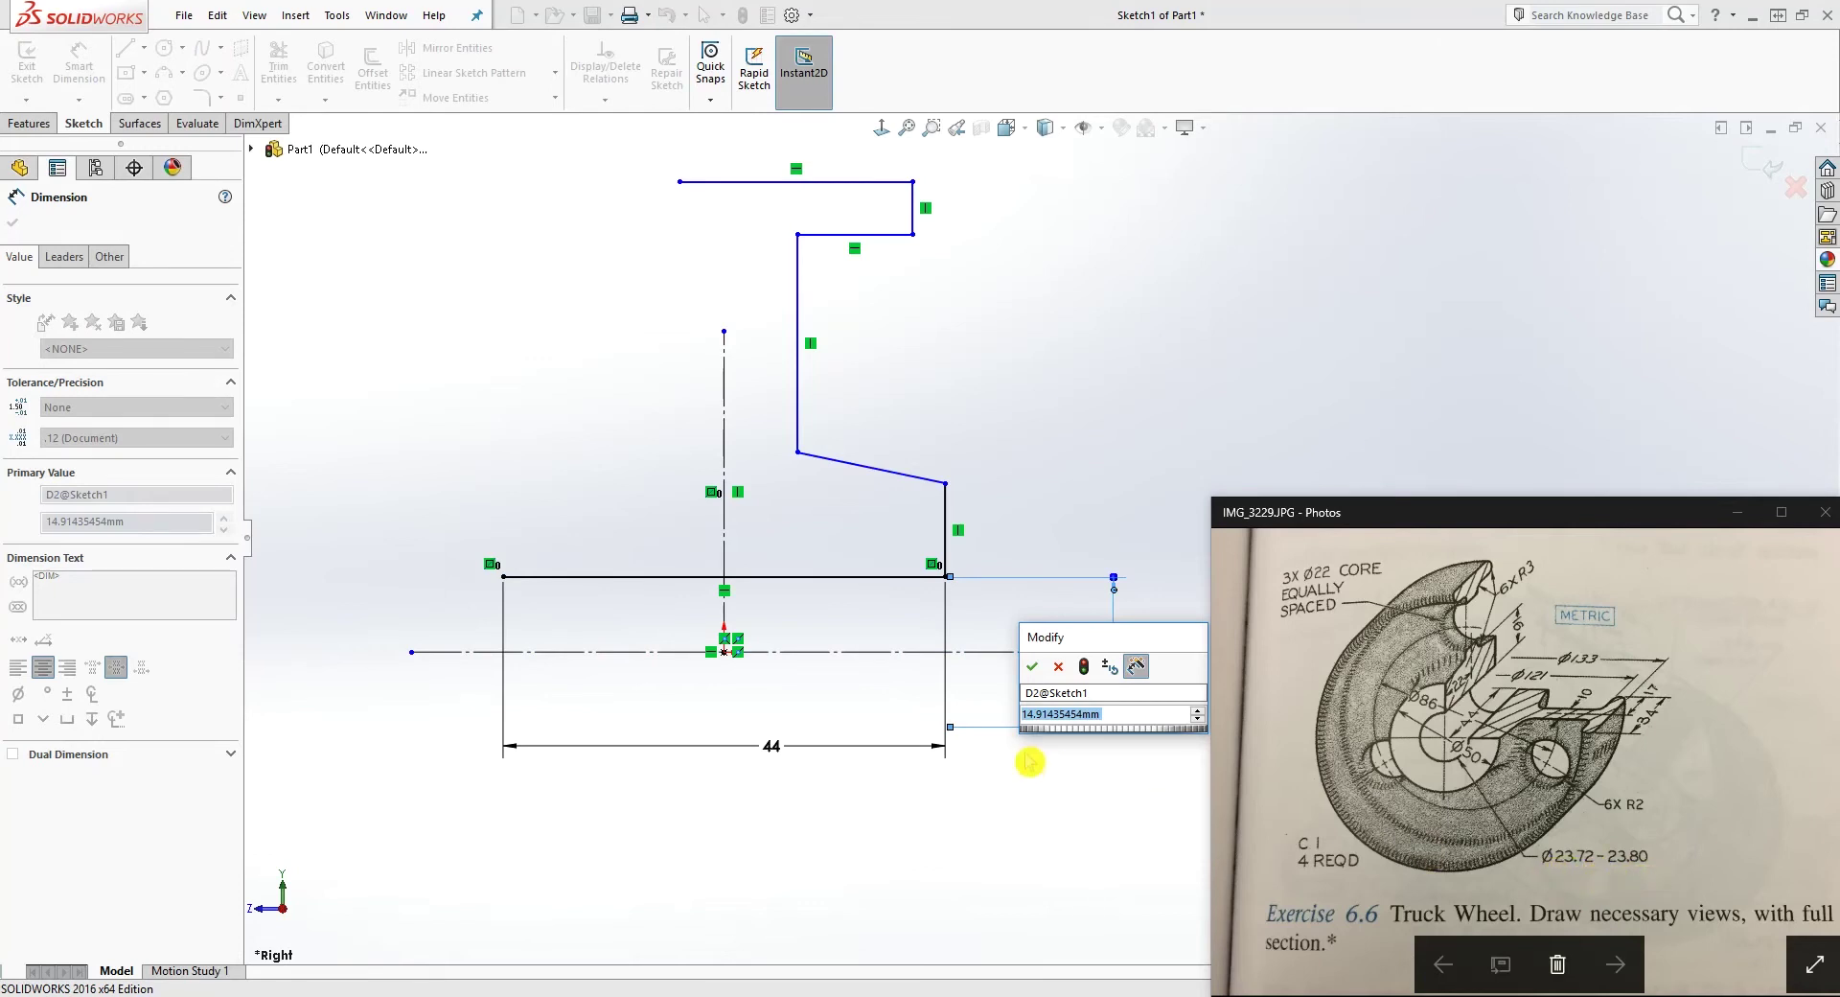
{"action": "type", "text": "="}
{"action": "mouse_move", "coordinate": [1051, 755]}
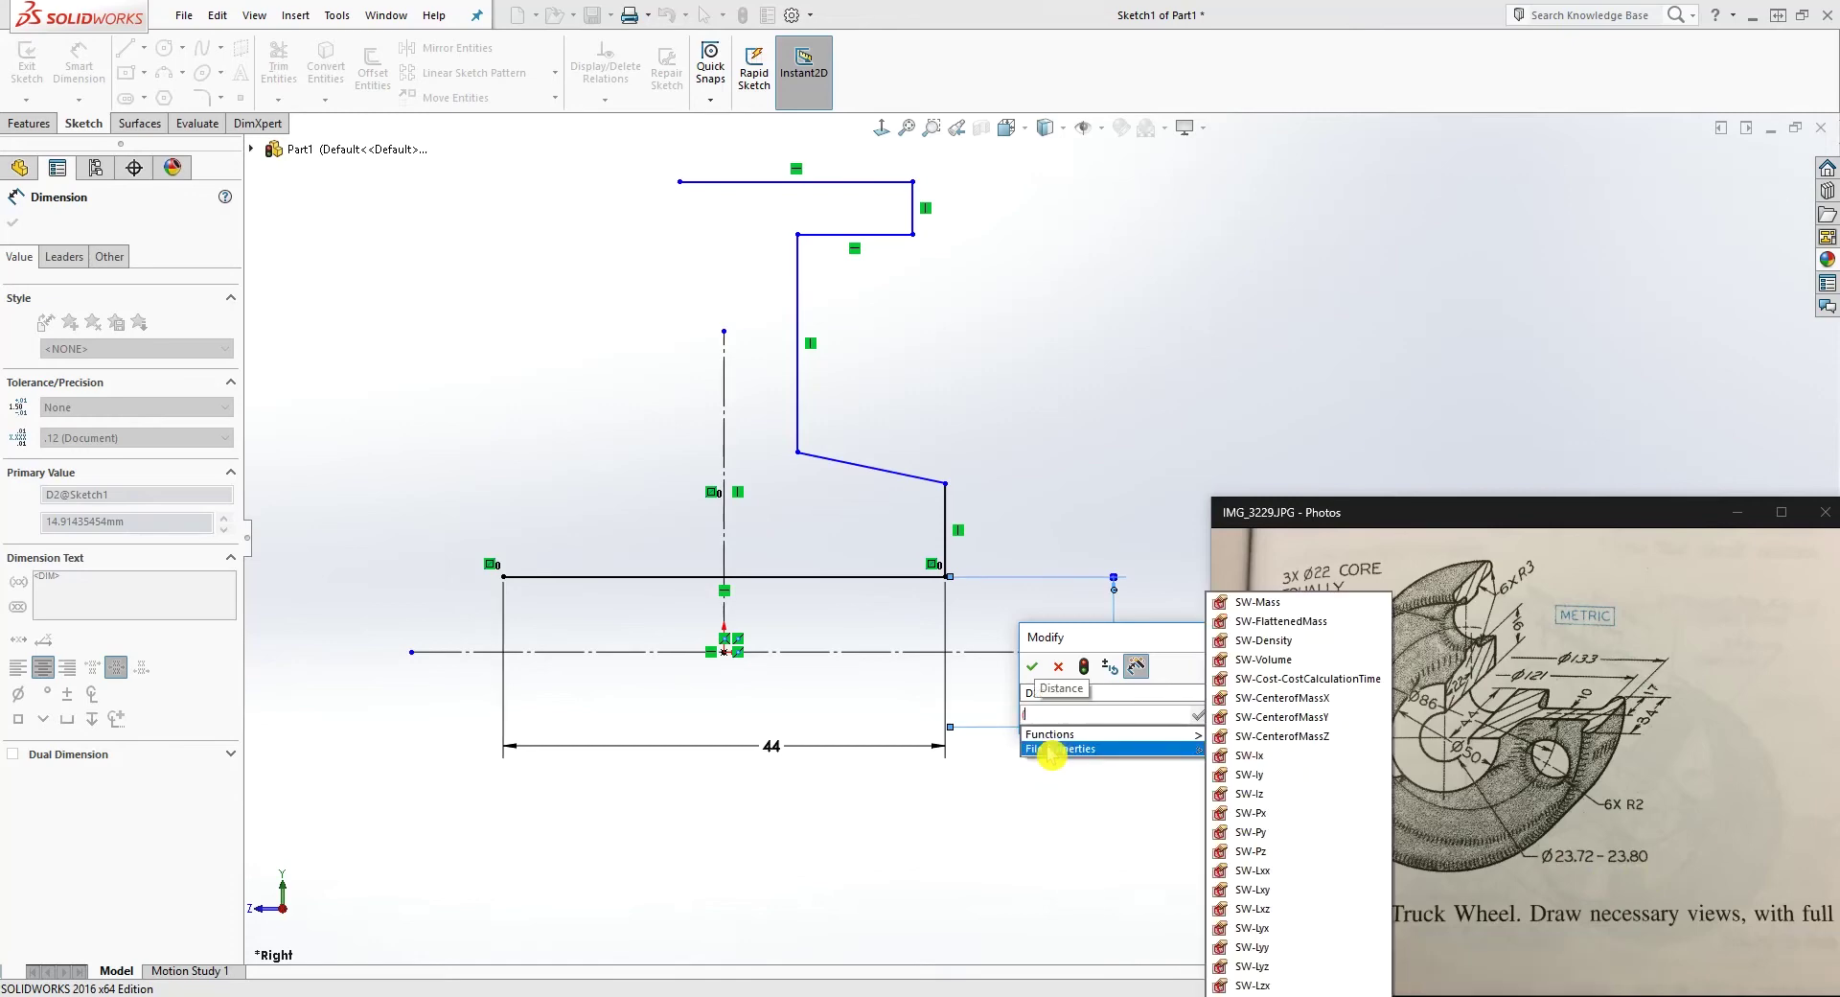
{"action": "type", "text": "23."}
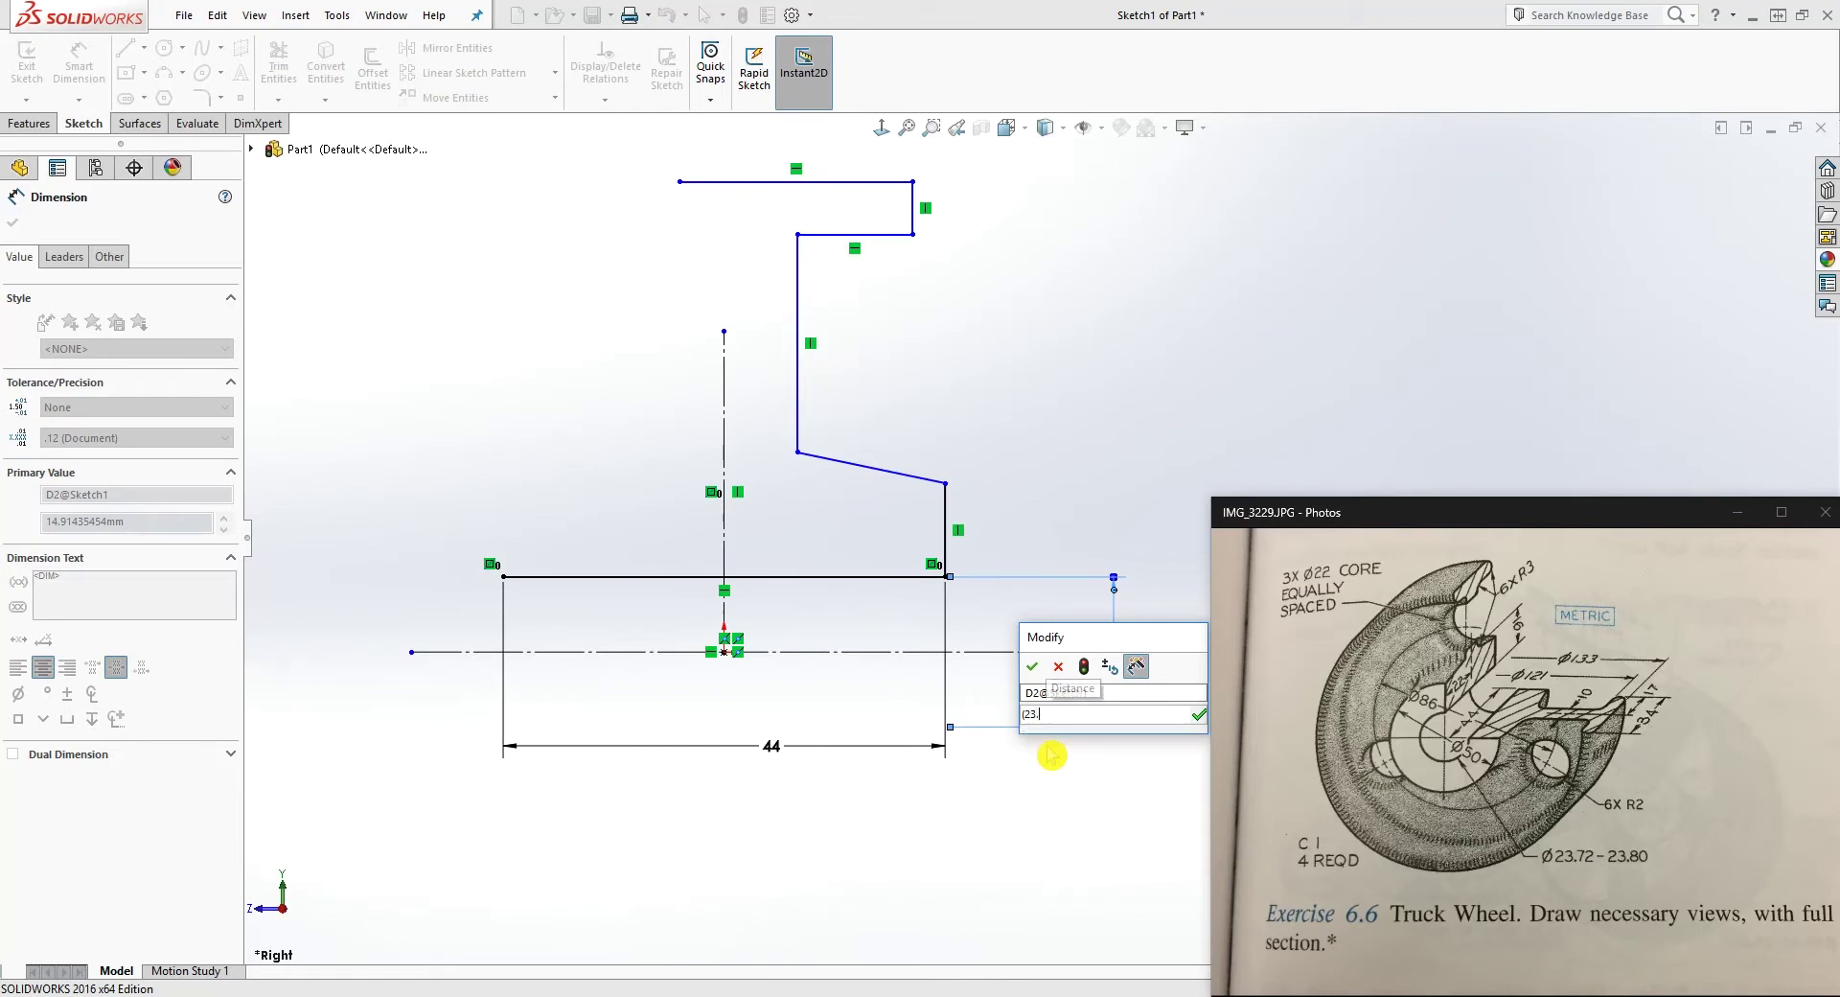
{"action": "type", "text": "72"}
{"action": "type", "text": "-"}
{"action": "type", "text": "23."}
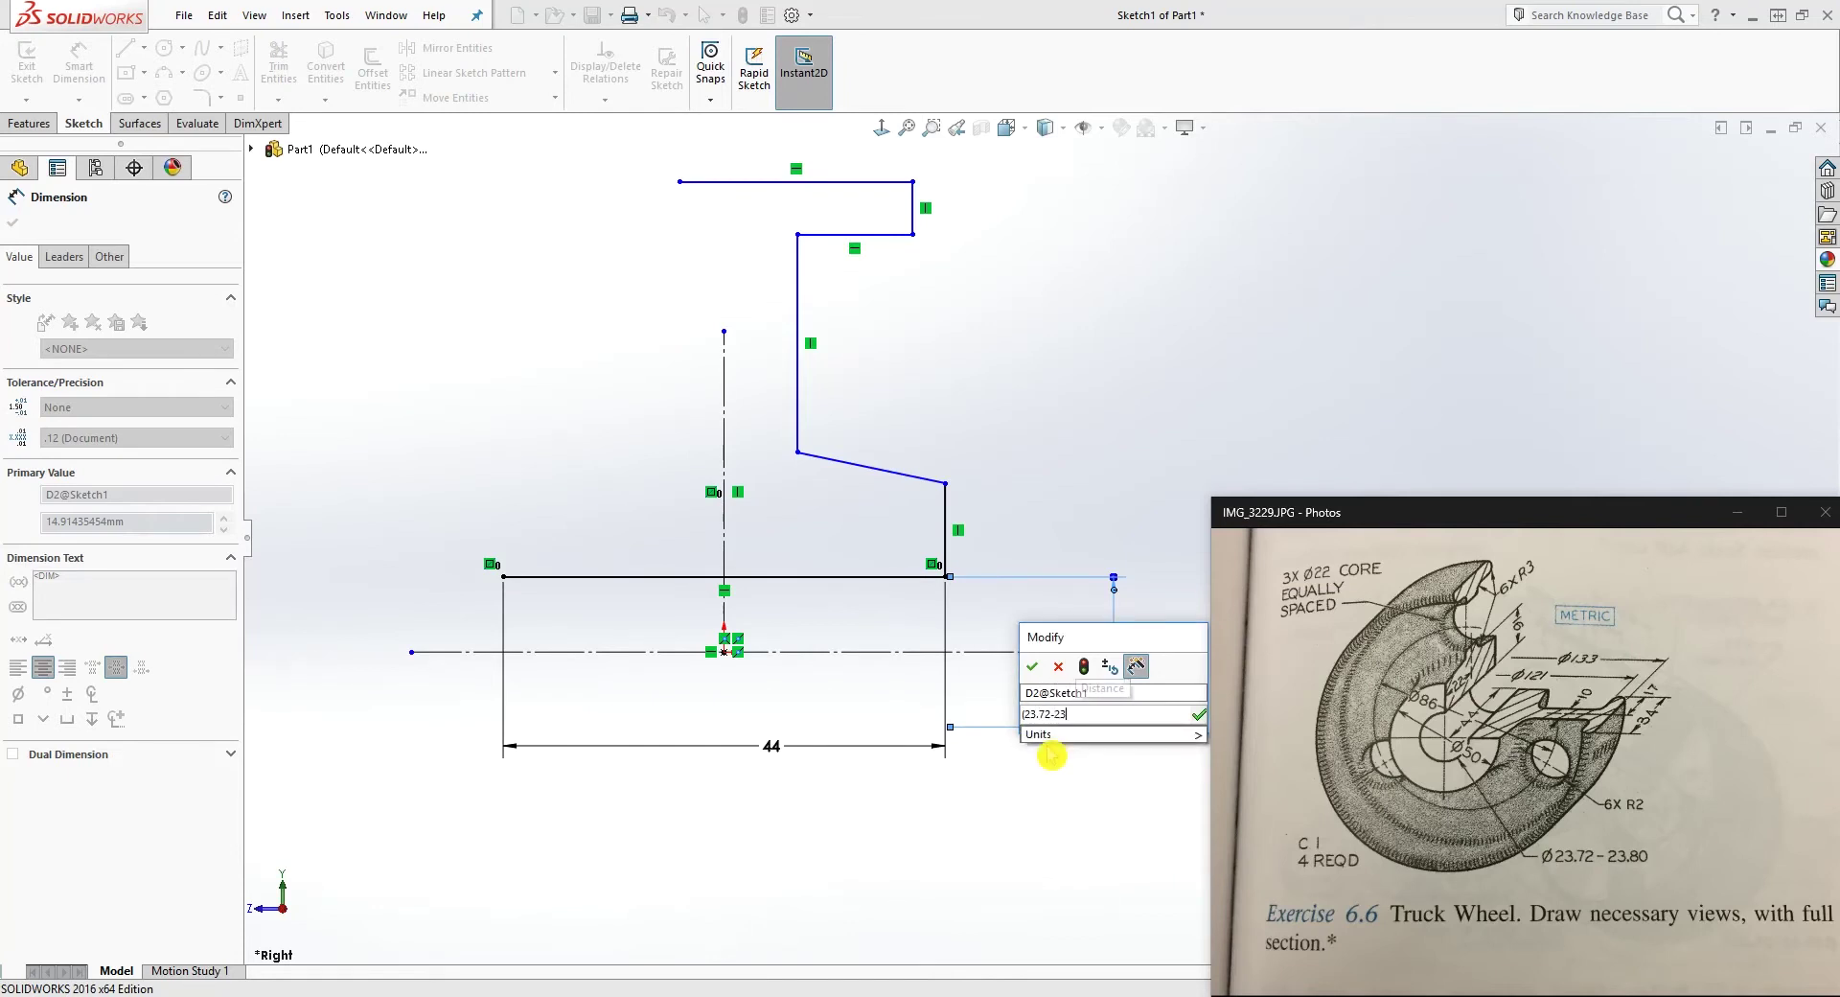
{"action": "key", "text": "BackSpace"}
{"action": "key", "text": "BackSpace"}
{"action": "key", "text": "BackSpace"}
{"action": "type", "text": "-"}
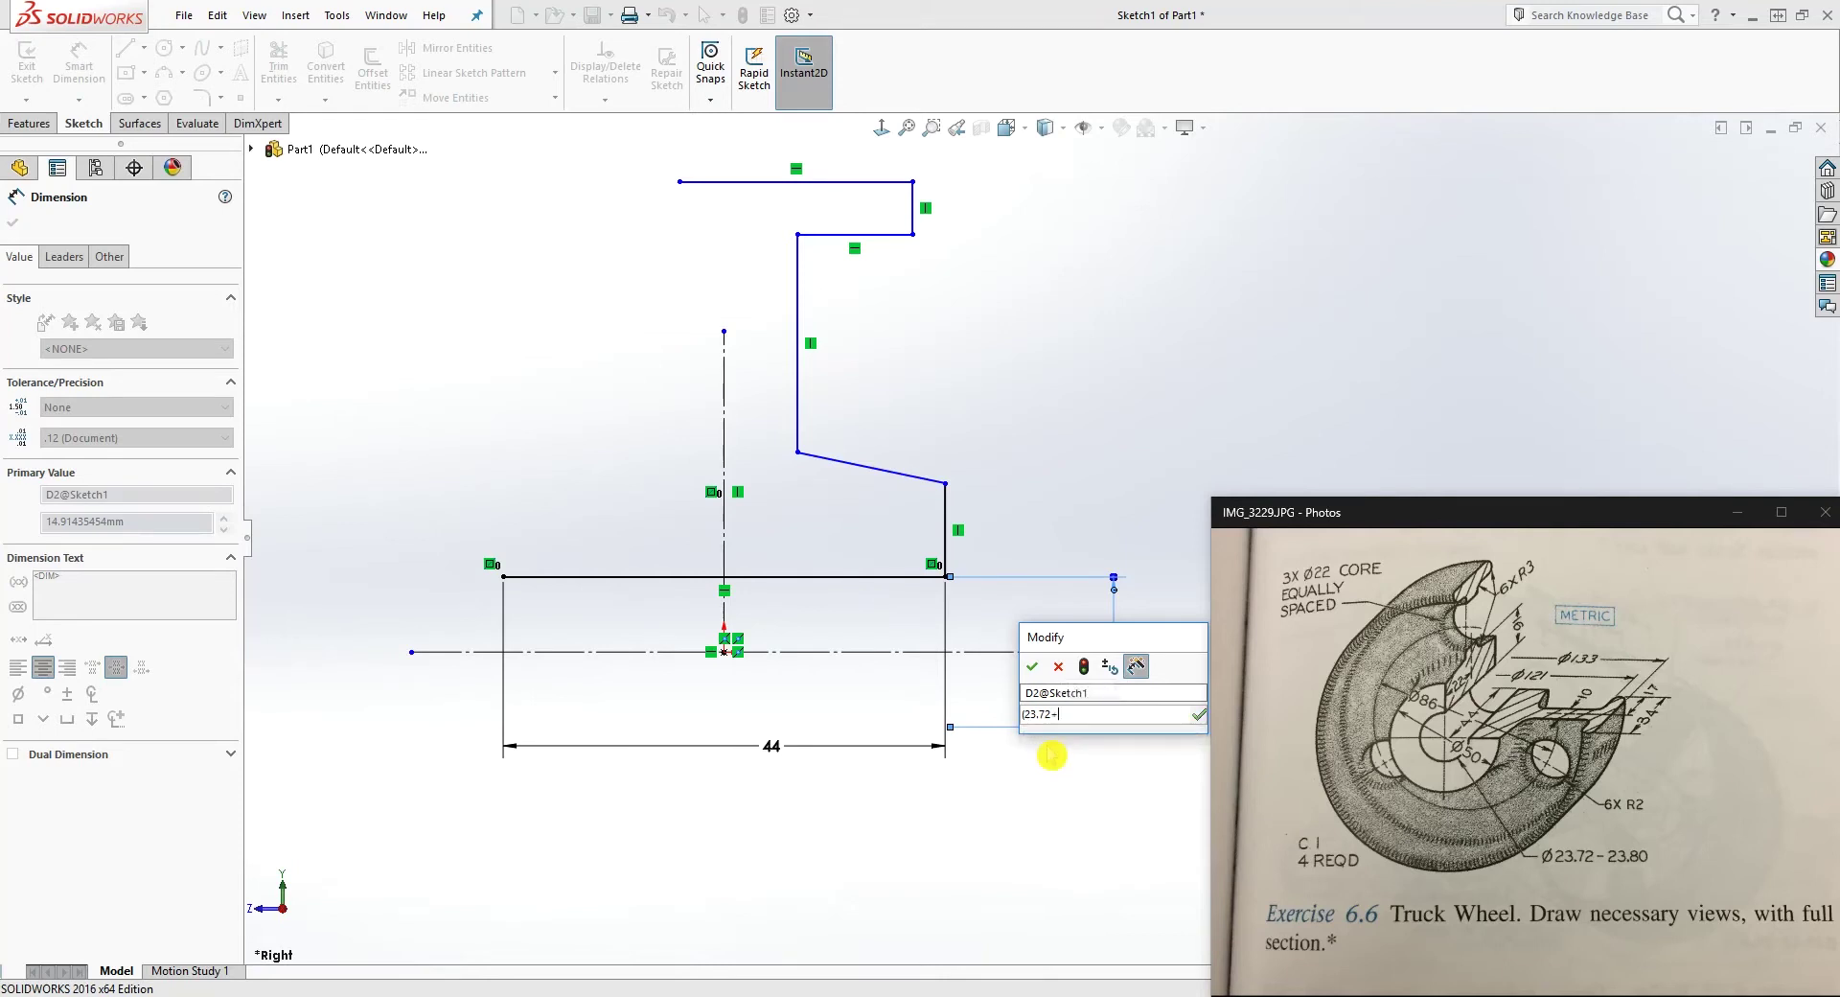
{"action": "type", "text": "23.8"}
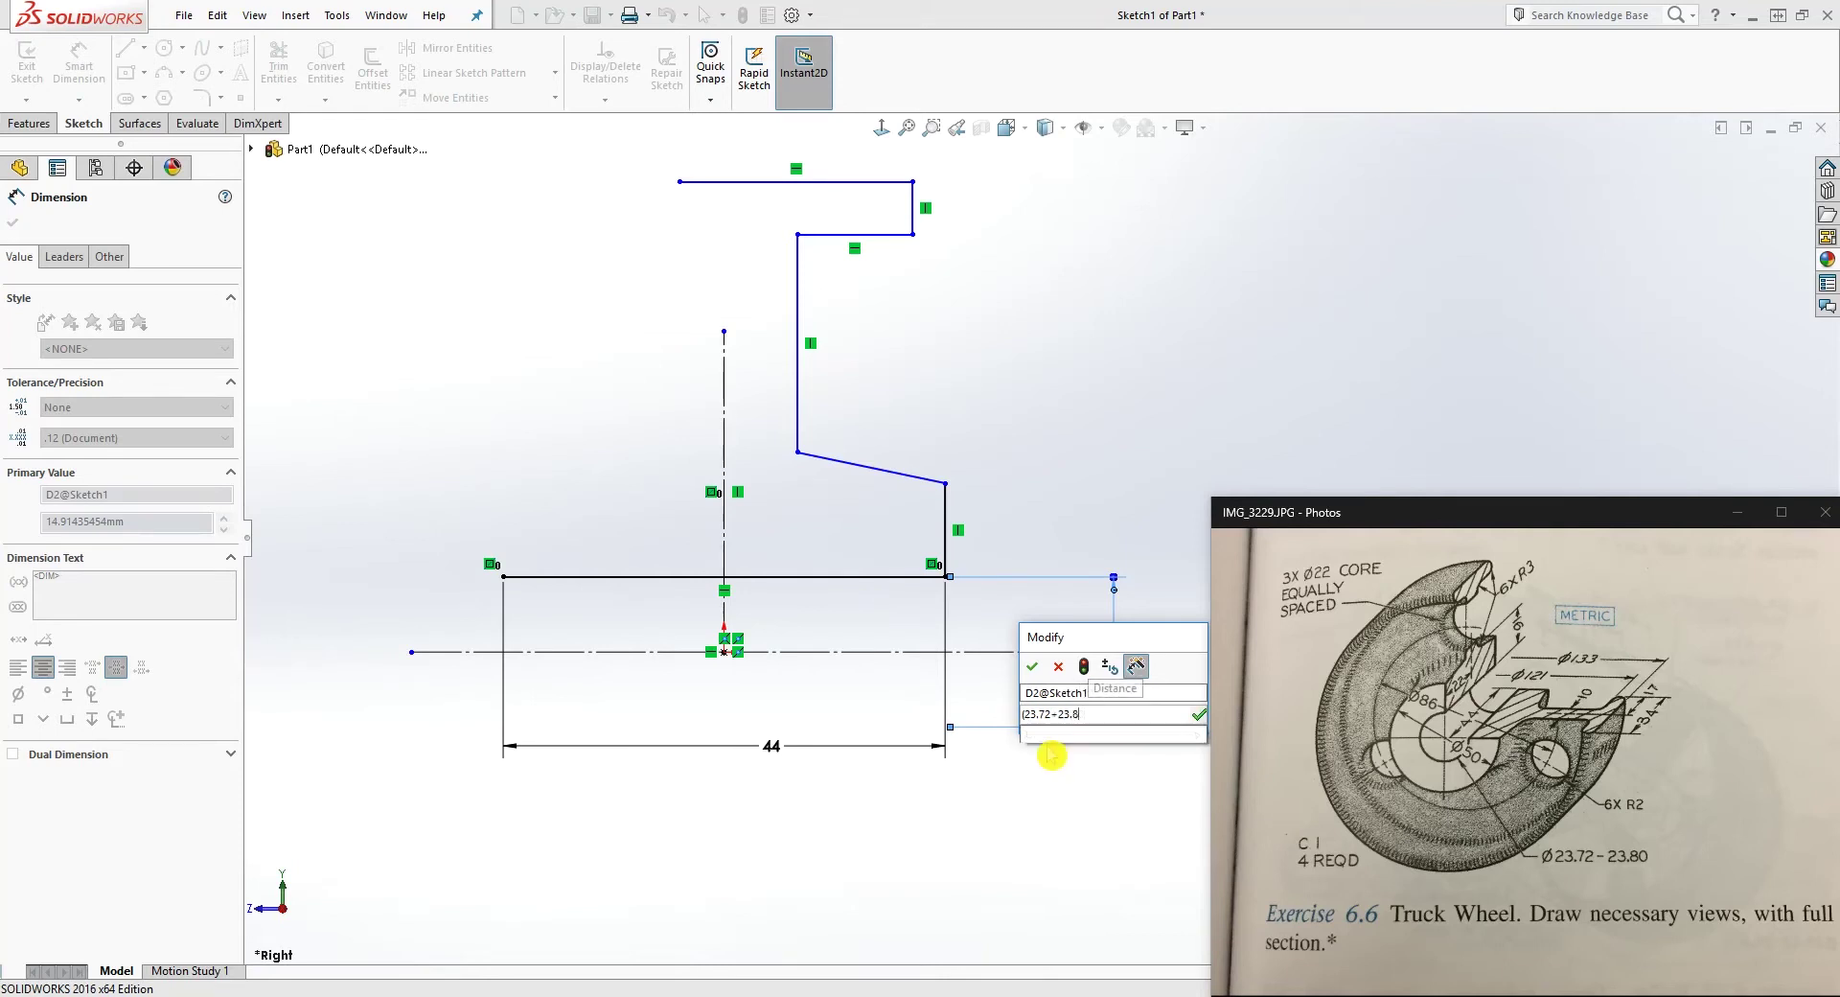
{"action": "type", "text": "0)/2"}
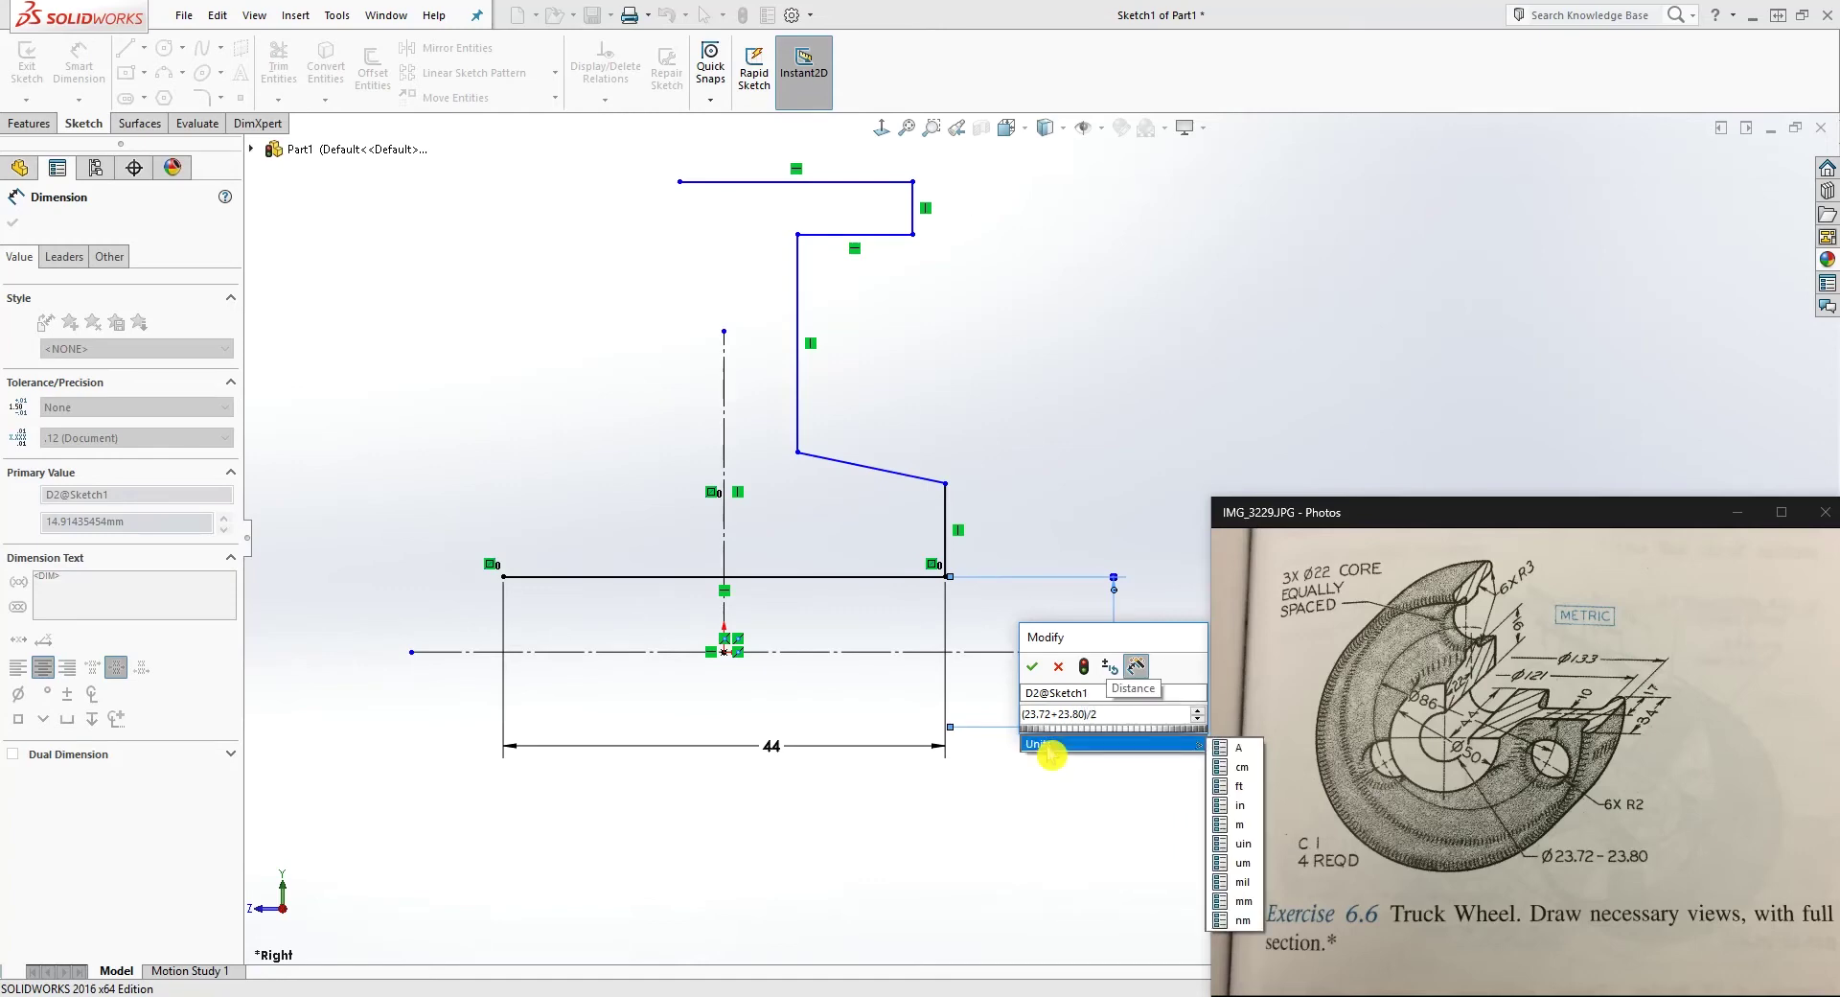
{"action": "key", "text": "Return"}
{"action": "key", "text": "Escape"}
{"action": "scroll", "coordinate": [1150, 508], "scroll_direction": "down", "scroll_amount": 3}
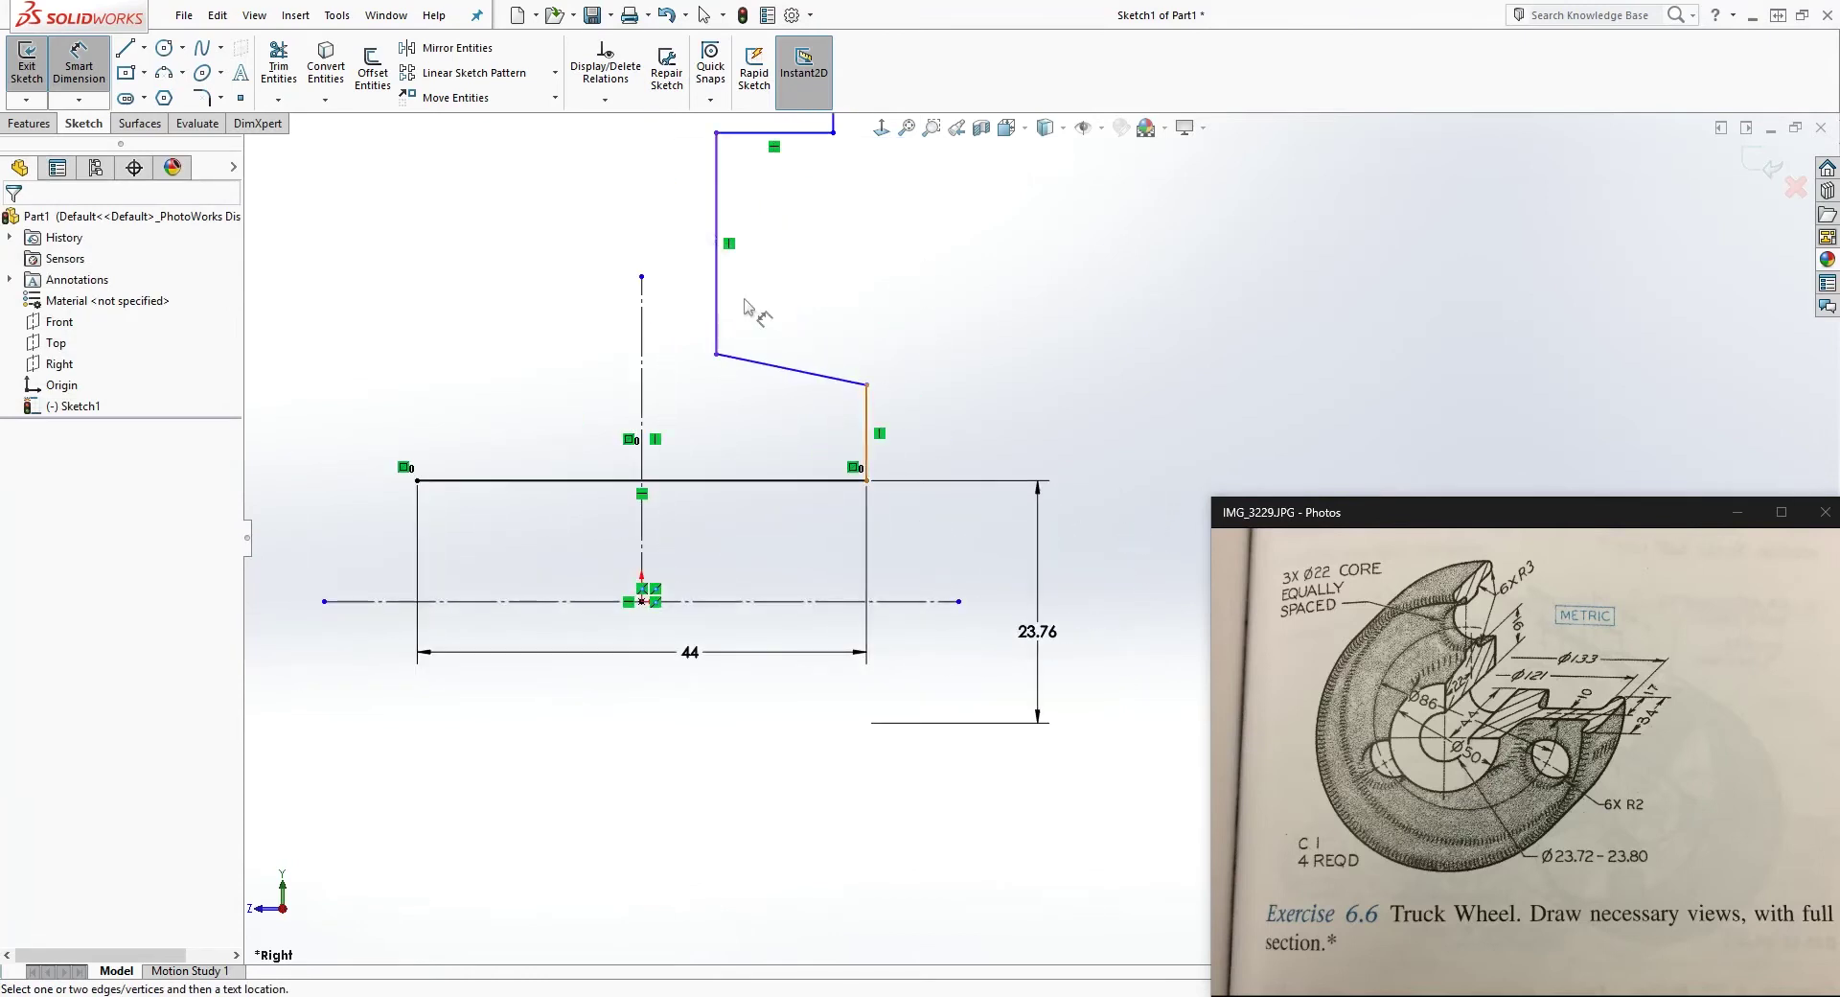
- Dimension the slanted line's right endpoint 50 mm from the horizontal centerline
{"action": "left_click", "coordinate": [1709, 756]}
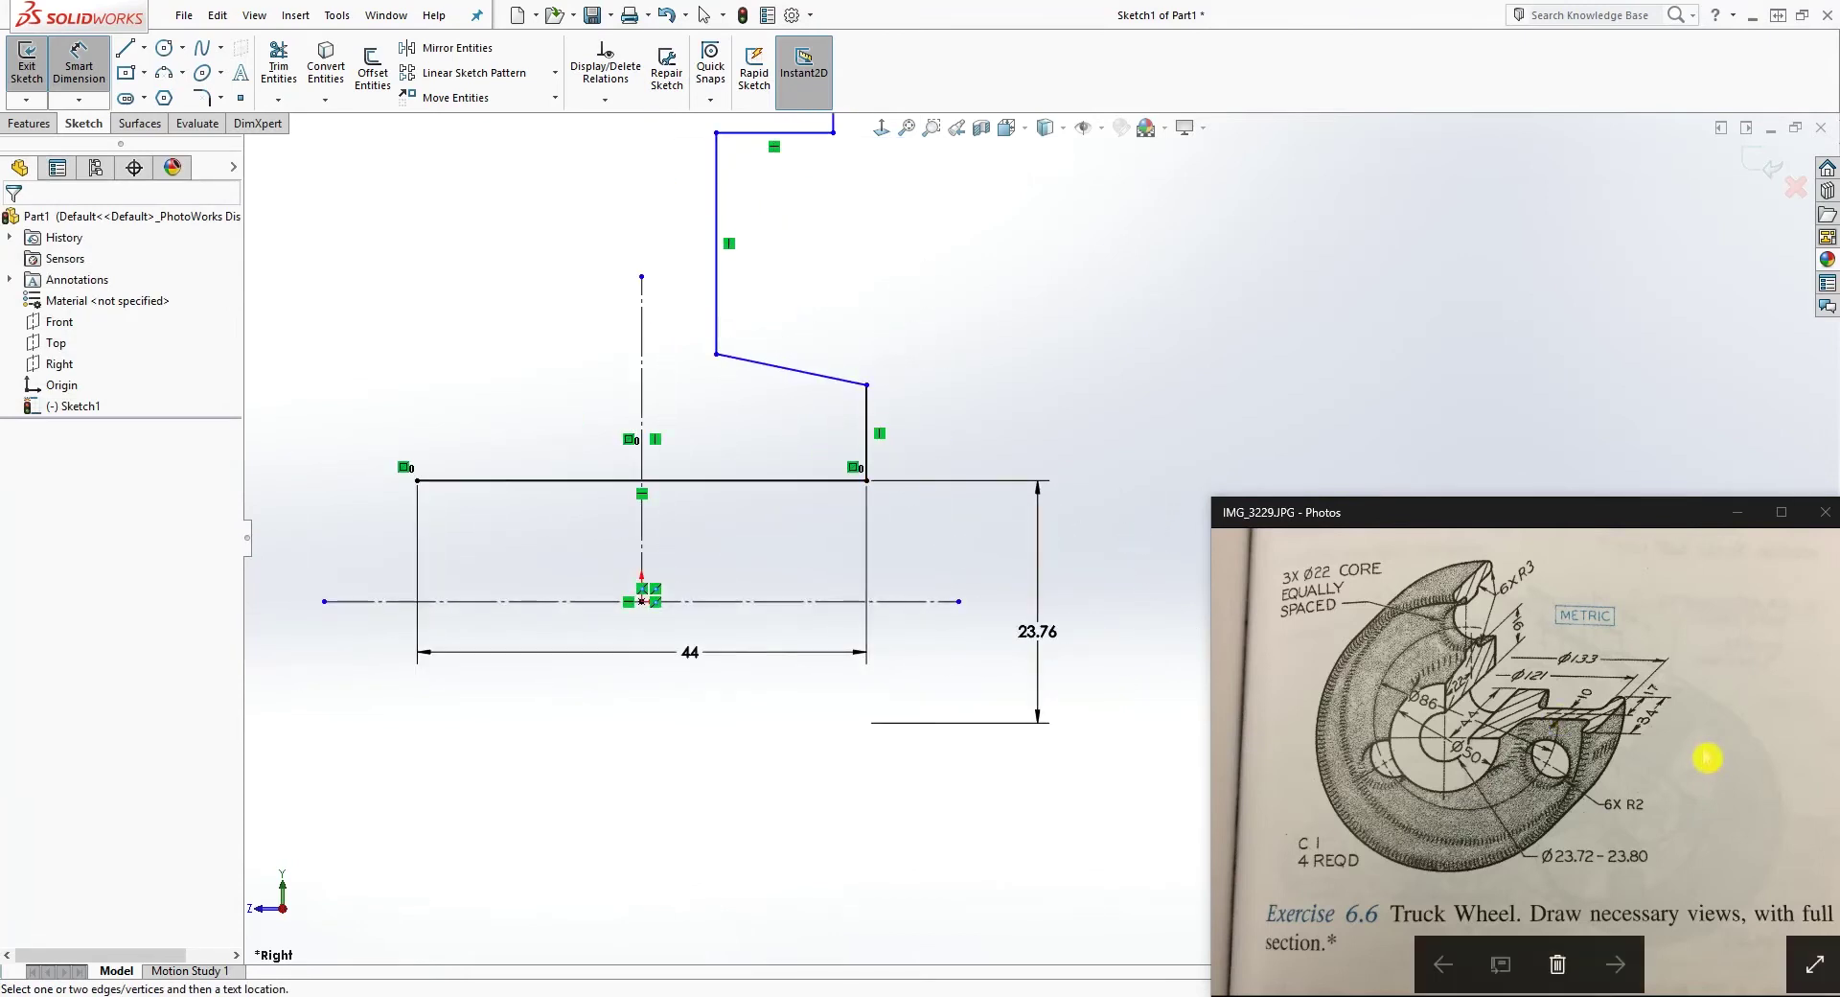
{"action": "mouse_move", "coordinate": [1375, 628]}
{"action": "left_mouse_down"}
{"action": "mouse_move", "coordinate": [1553, 756]}
{"action": "mouse_move", "coordinate": [1383, 795]}
{"action": "left_mouse_up"}
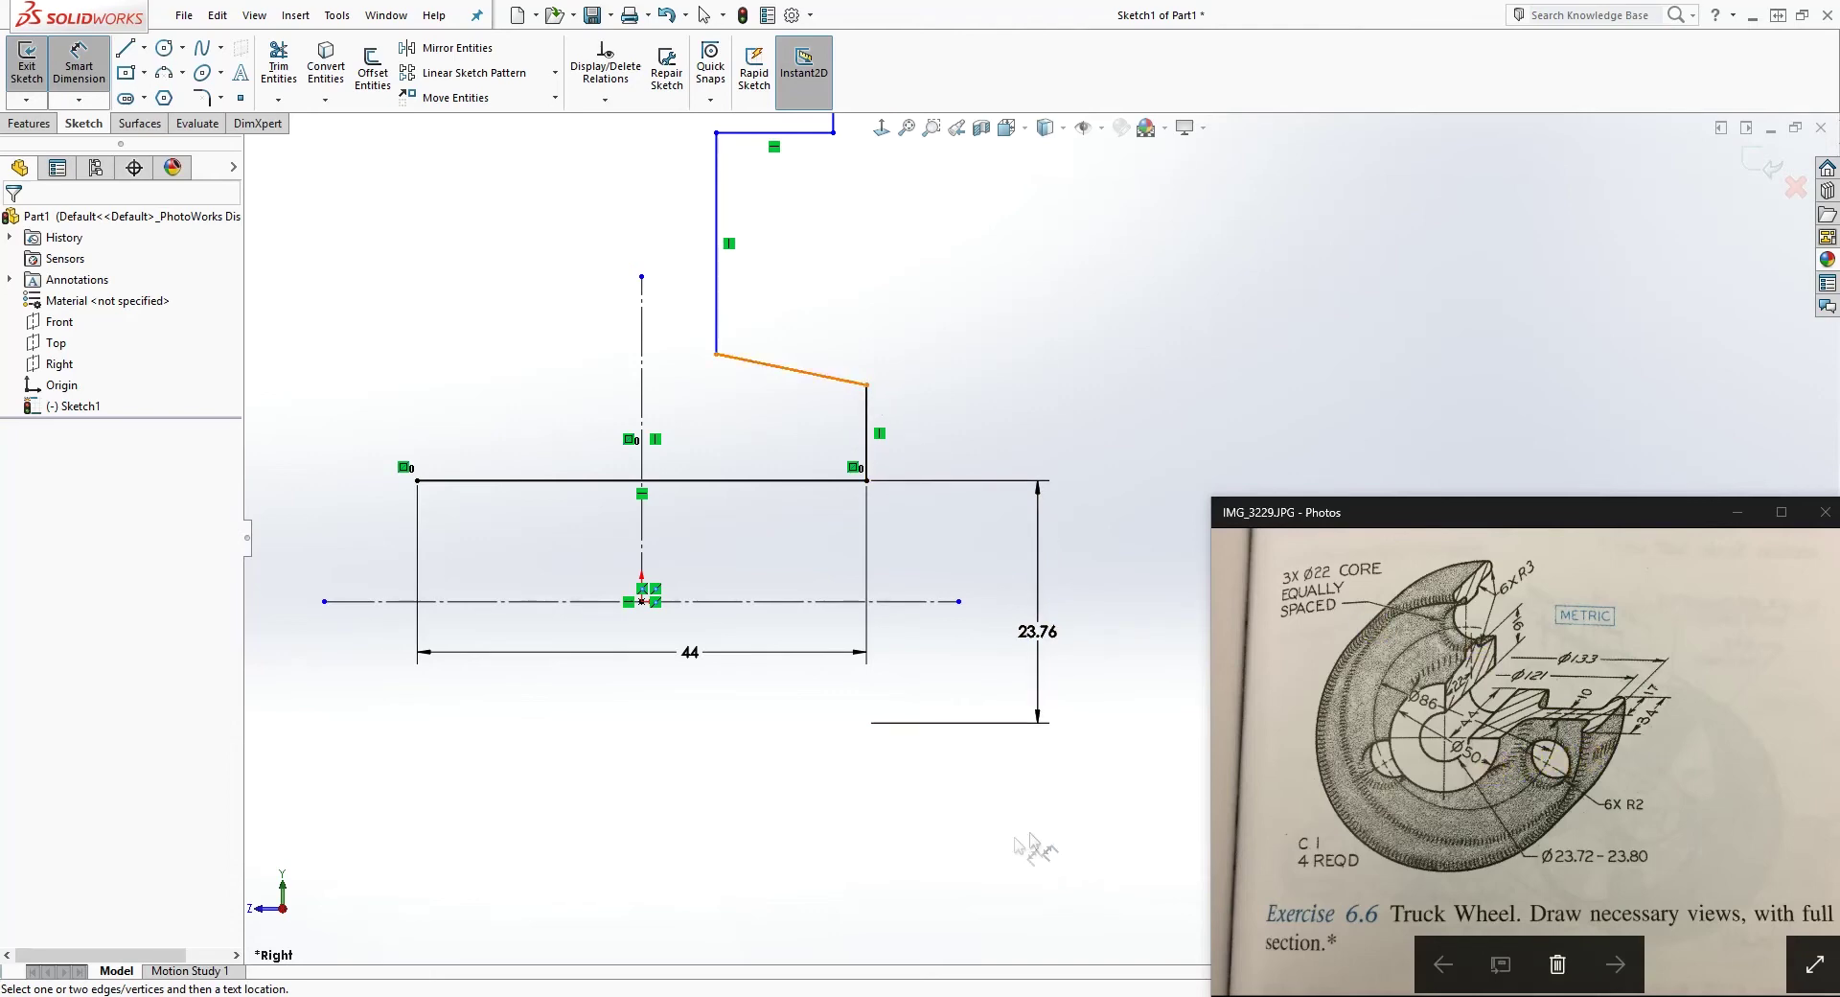
{"action": "left_click", "coordinate": [866, 384]}
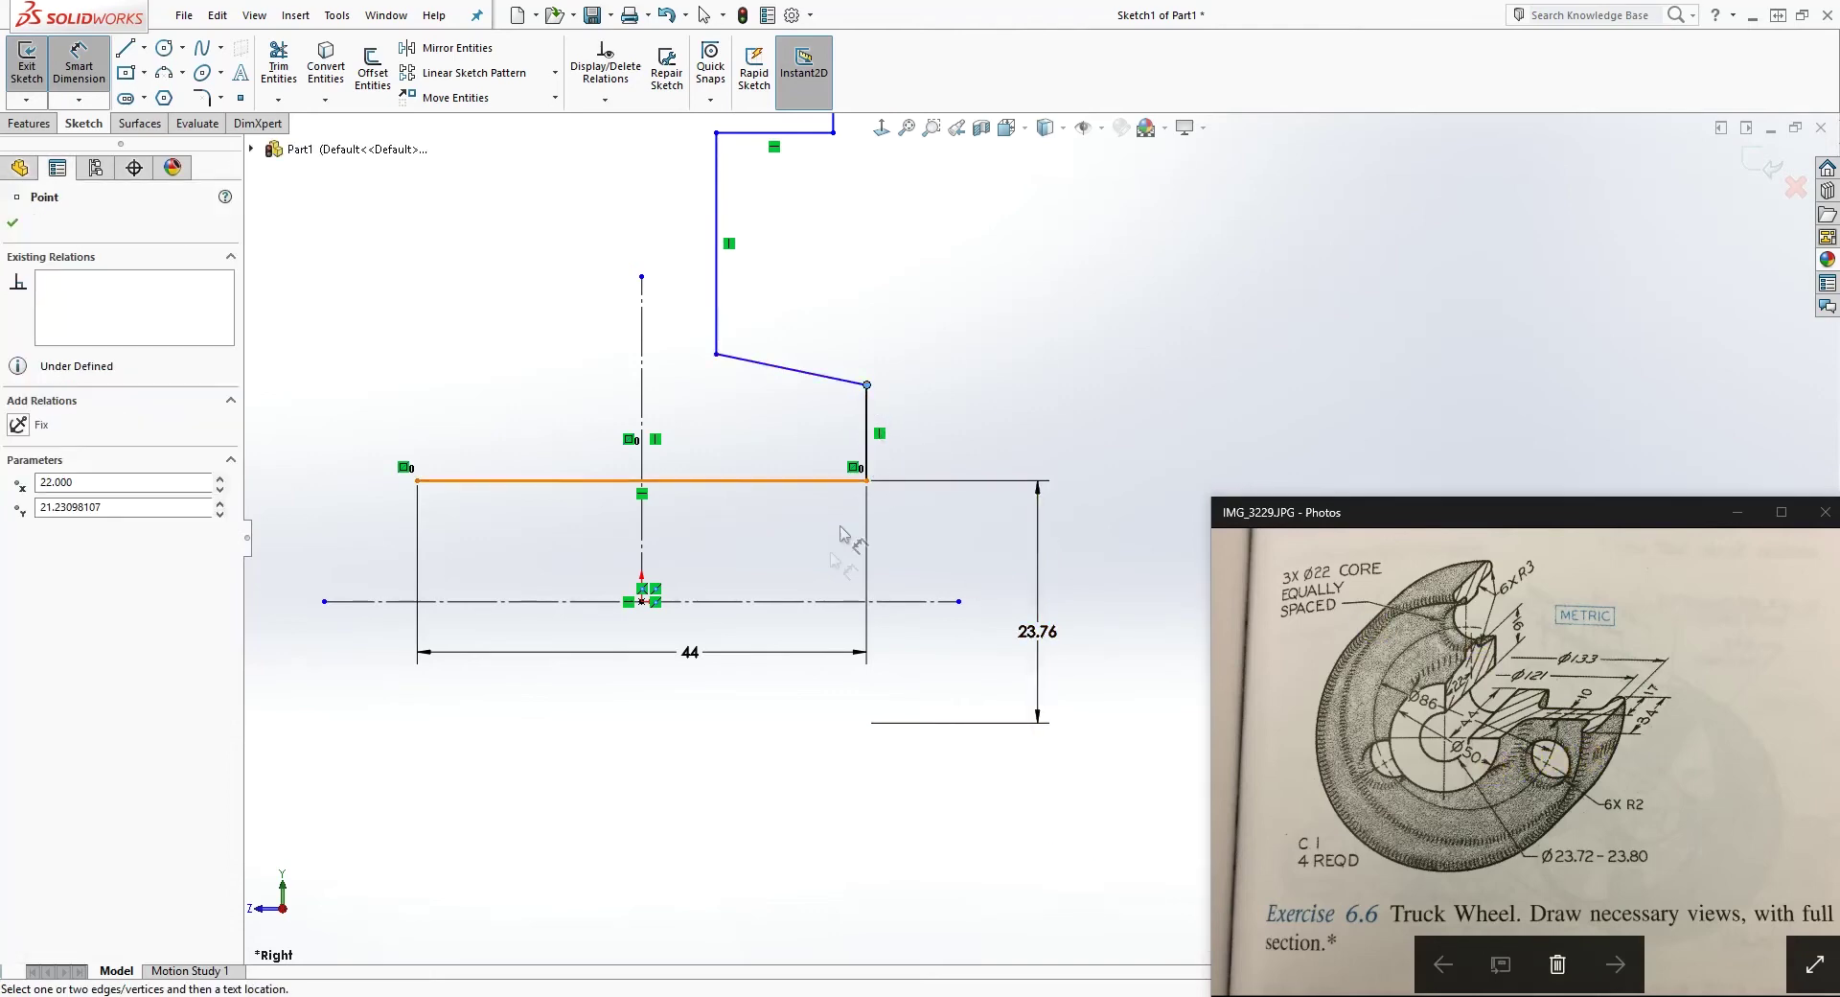
{"action": "left_click", "coordinate": [802, 600]}
{"action": "left_click", "coordinate": [1120, 625]}
{"action": "type", "text": "50"}
{"action": "key", "text": "Return"}
- Begin dimensioning the slanted line's left endpoint, then cancel the unplaced dimension
{"action": "scroll", "coordinate": [1170, 333], "scroll_direction": "up", "scroll_amount": 2}
{"action": "scroll", "coordinate": [1162, 329], "scroll_direction": "down", "scroll_amount": 3}
{"action": "scroll", "coordinate": [958, 479], "scroll_direction": "up", "scroll_amount": 3}
{"action": "scroll", "coordinate": [721, 644], "scroll_direction": "down", "scroll_amount": 2}
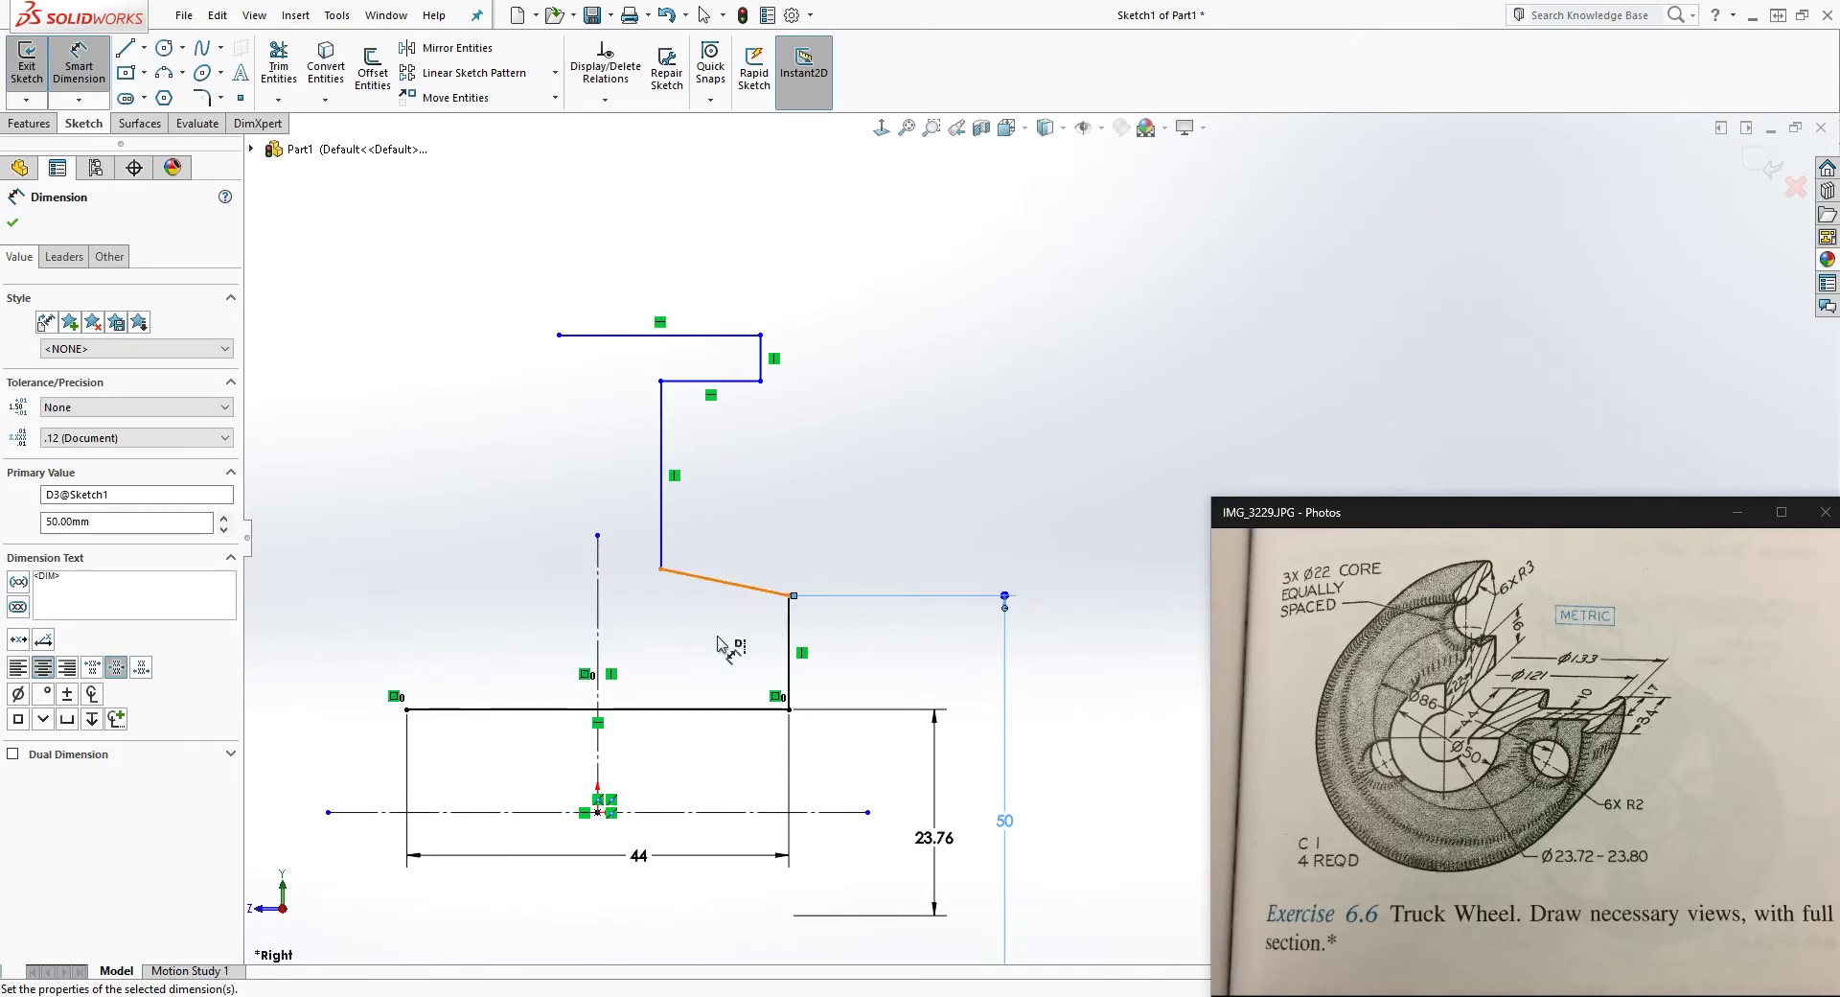
{"action": "scroll", "coordinate": [721, 644], "scroll_direction": "down", "scroll_amount": 2}
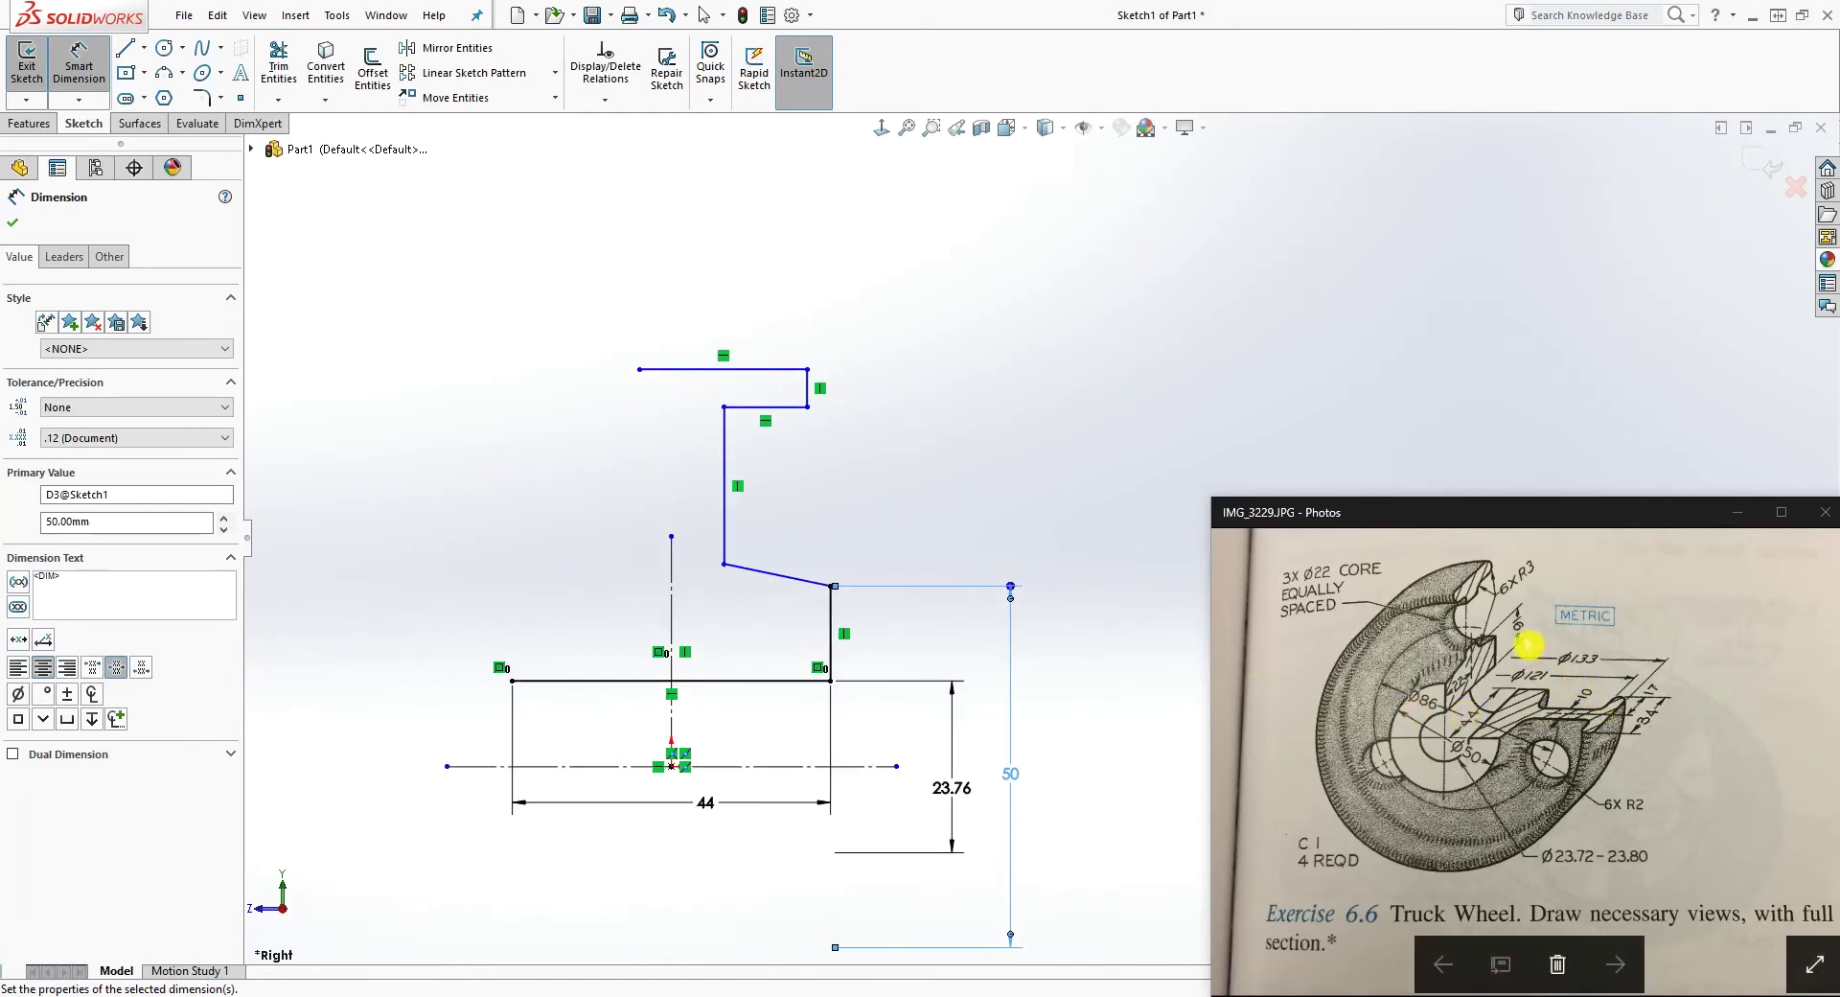
{"action": "left_click", "coordinate": [724, 565]}
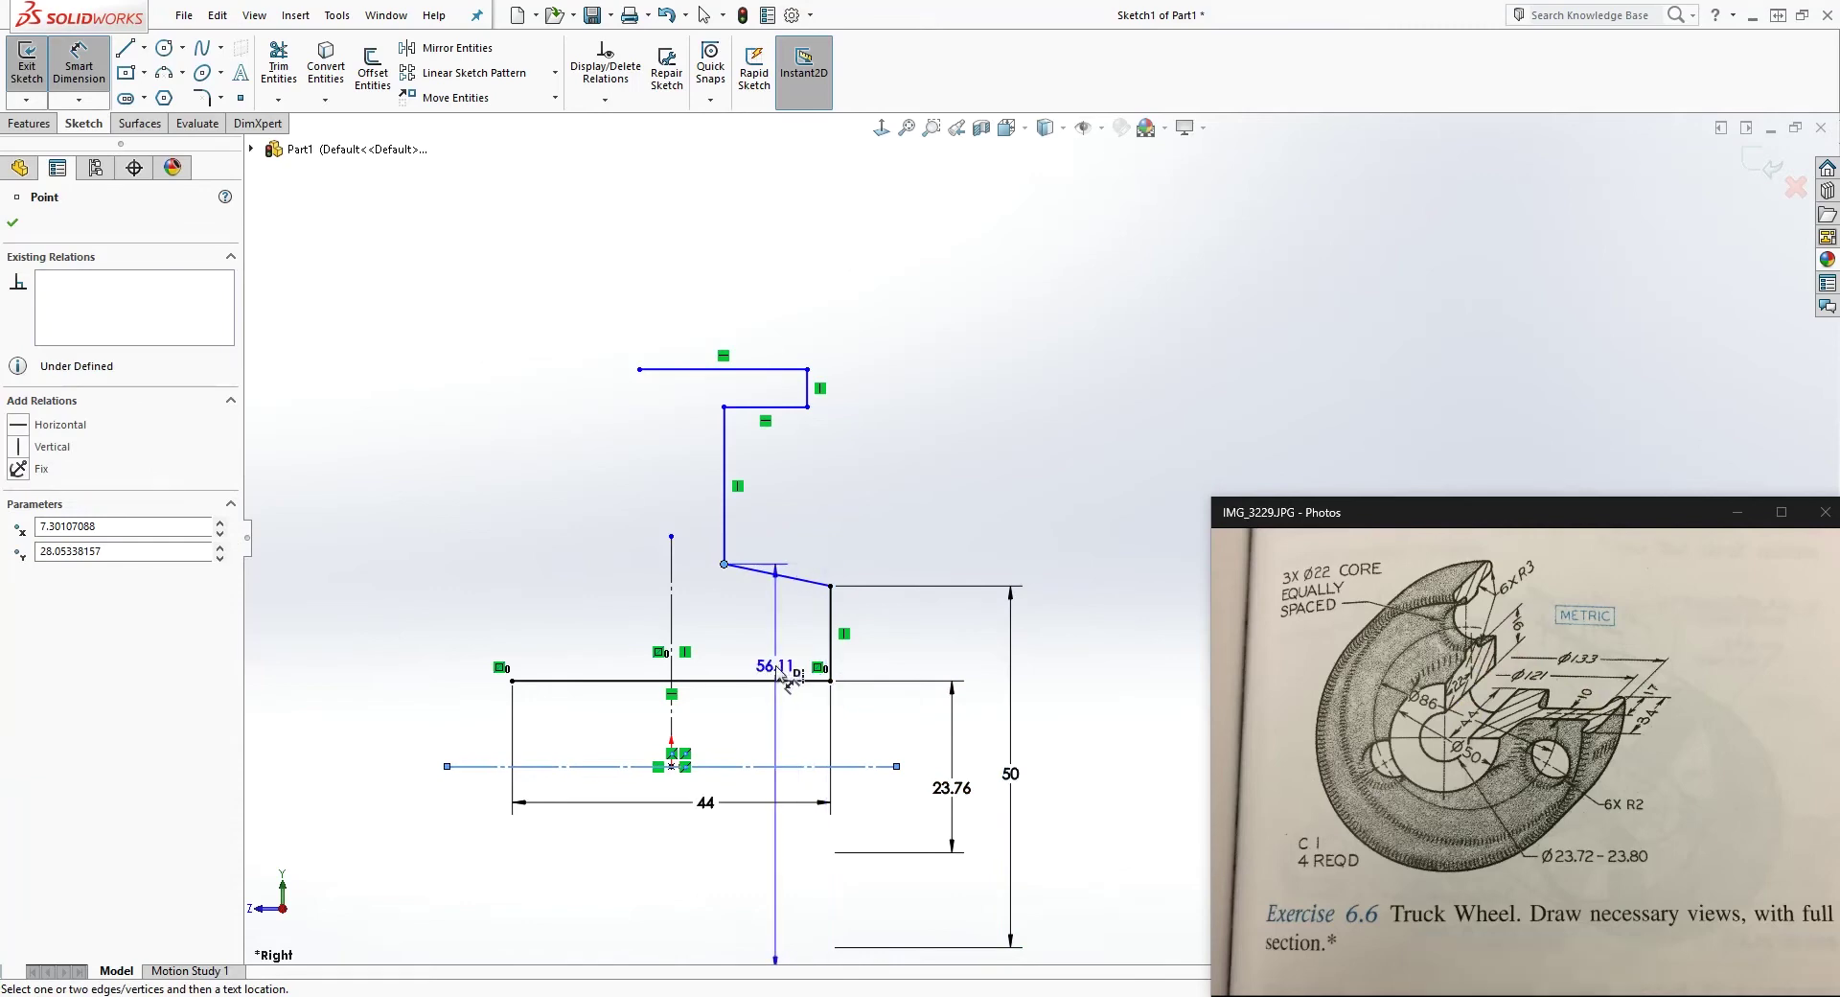
{"action": "key", "text": "Escape"}
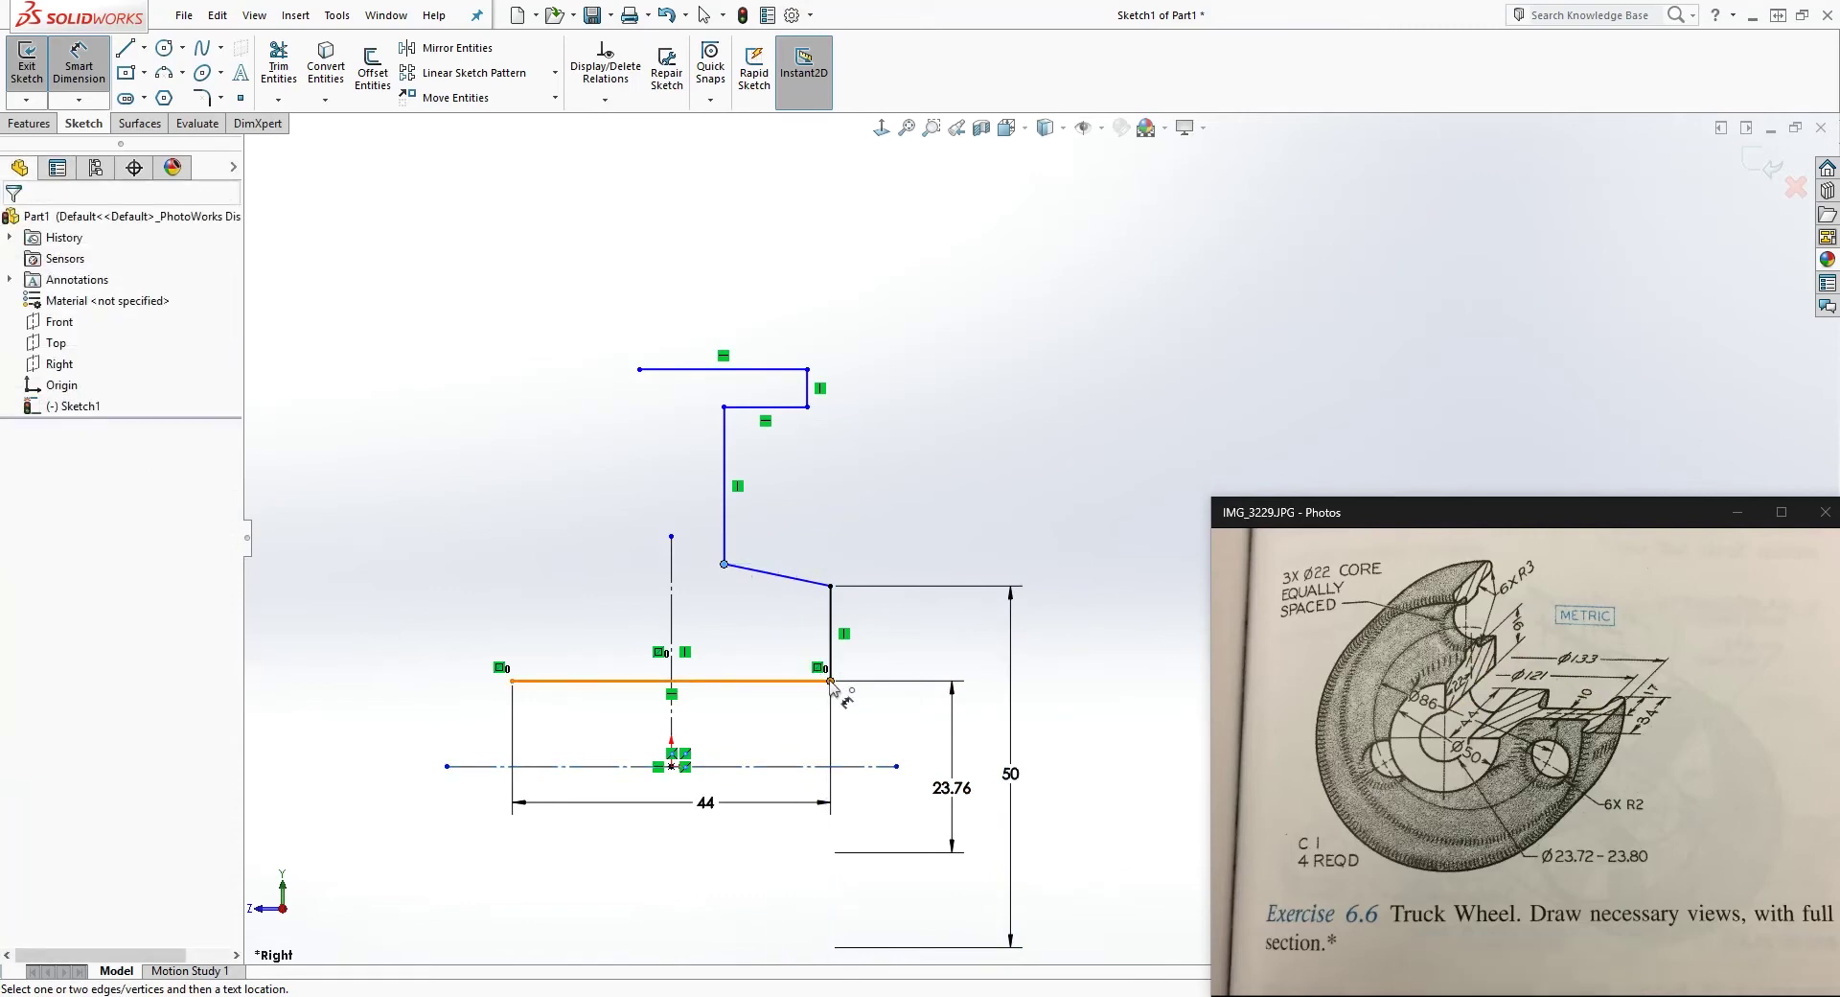